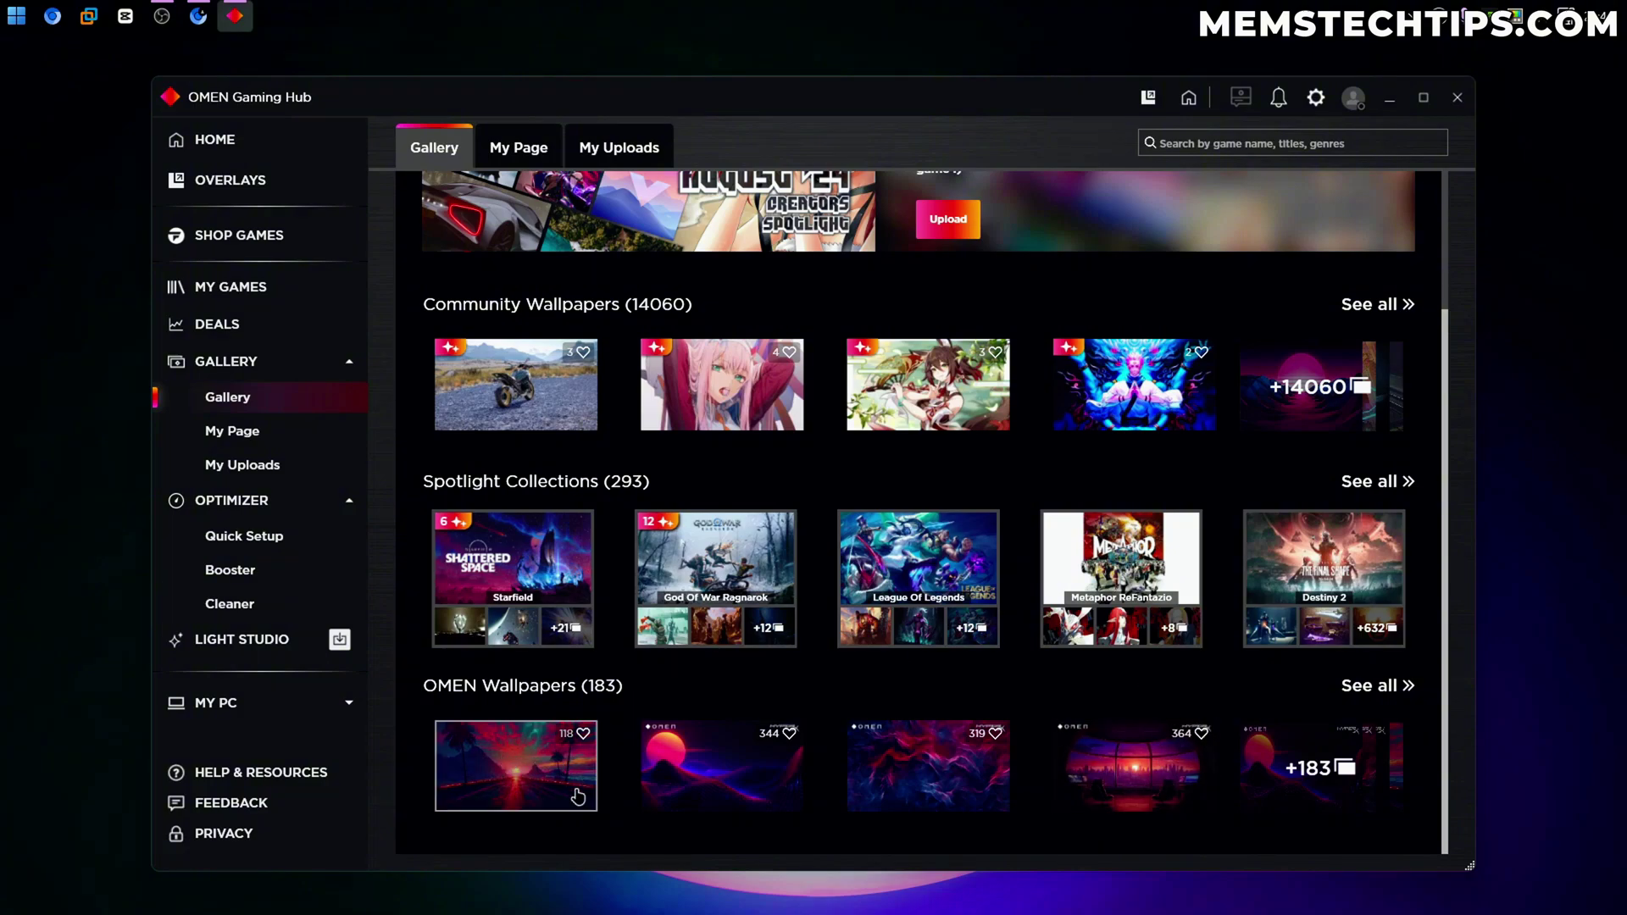
Set the OMEN wallpaper Sunset 16x9 as the PC background and check it on the desktop.
left_click(555, 776)
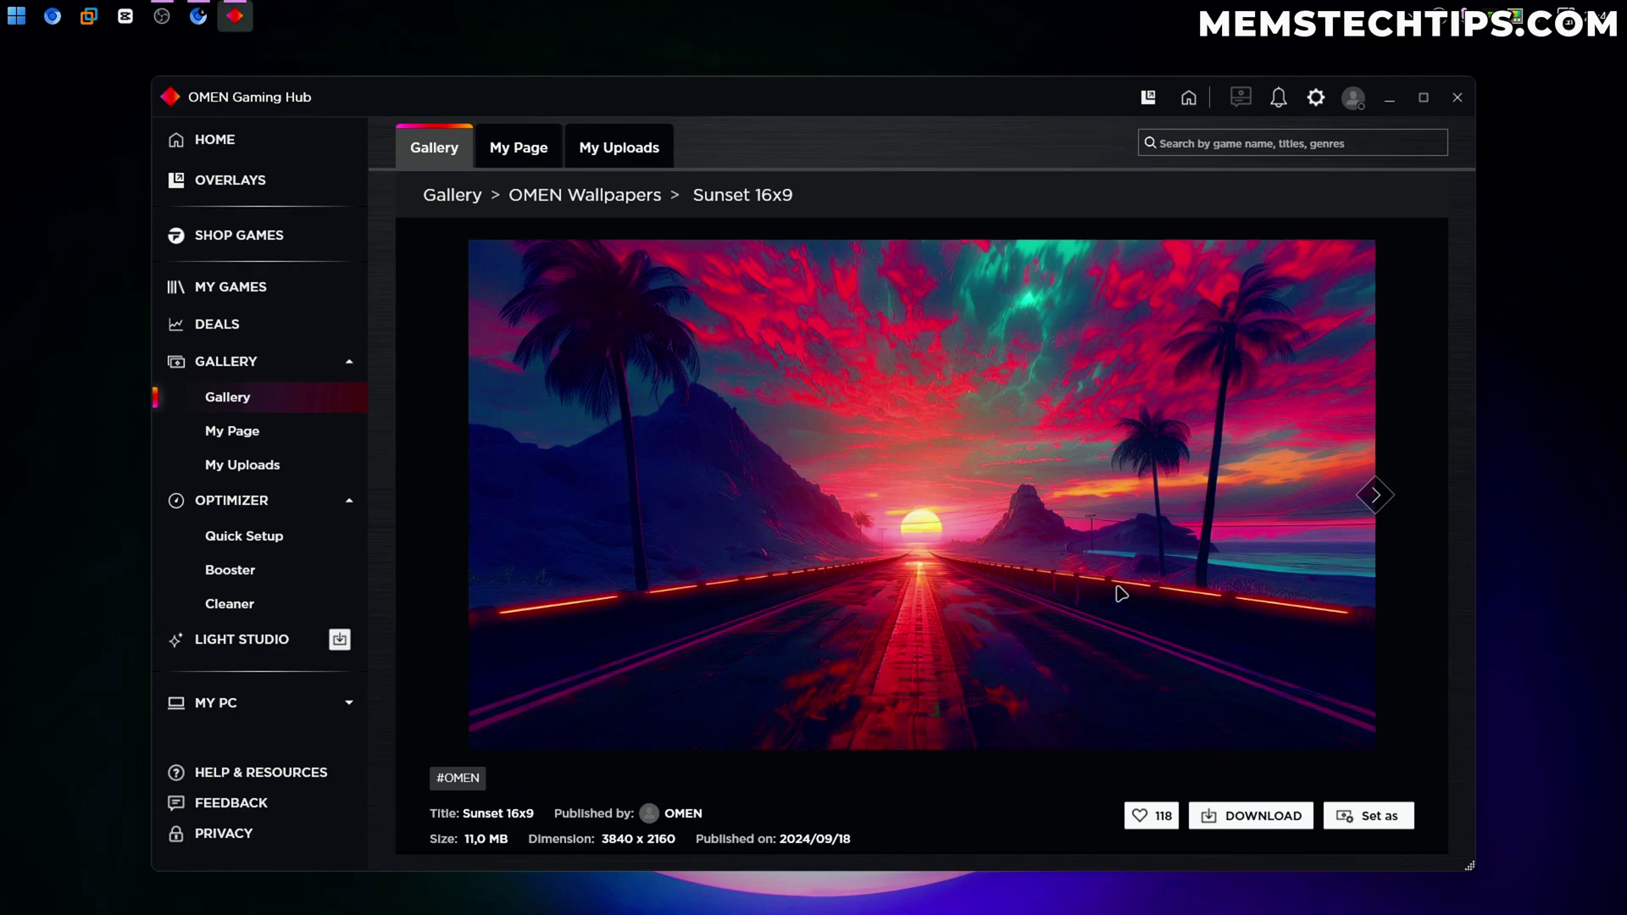
left_click(1359, 818)
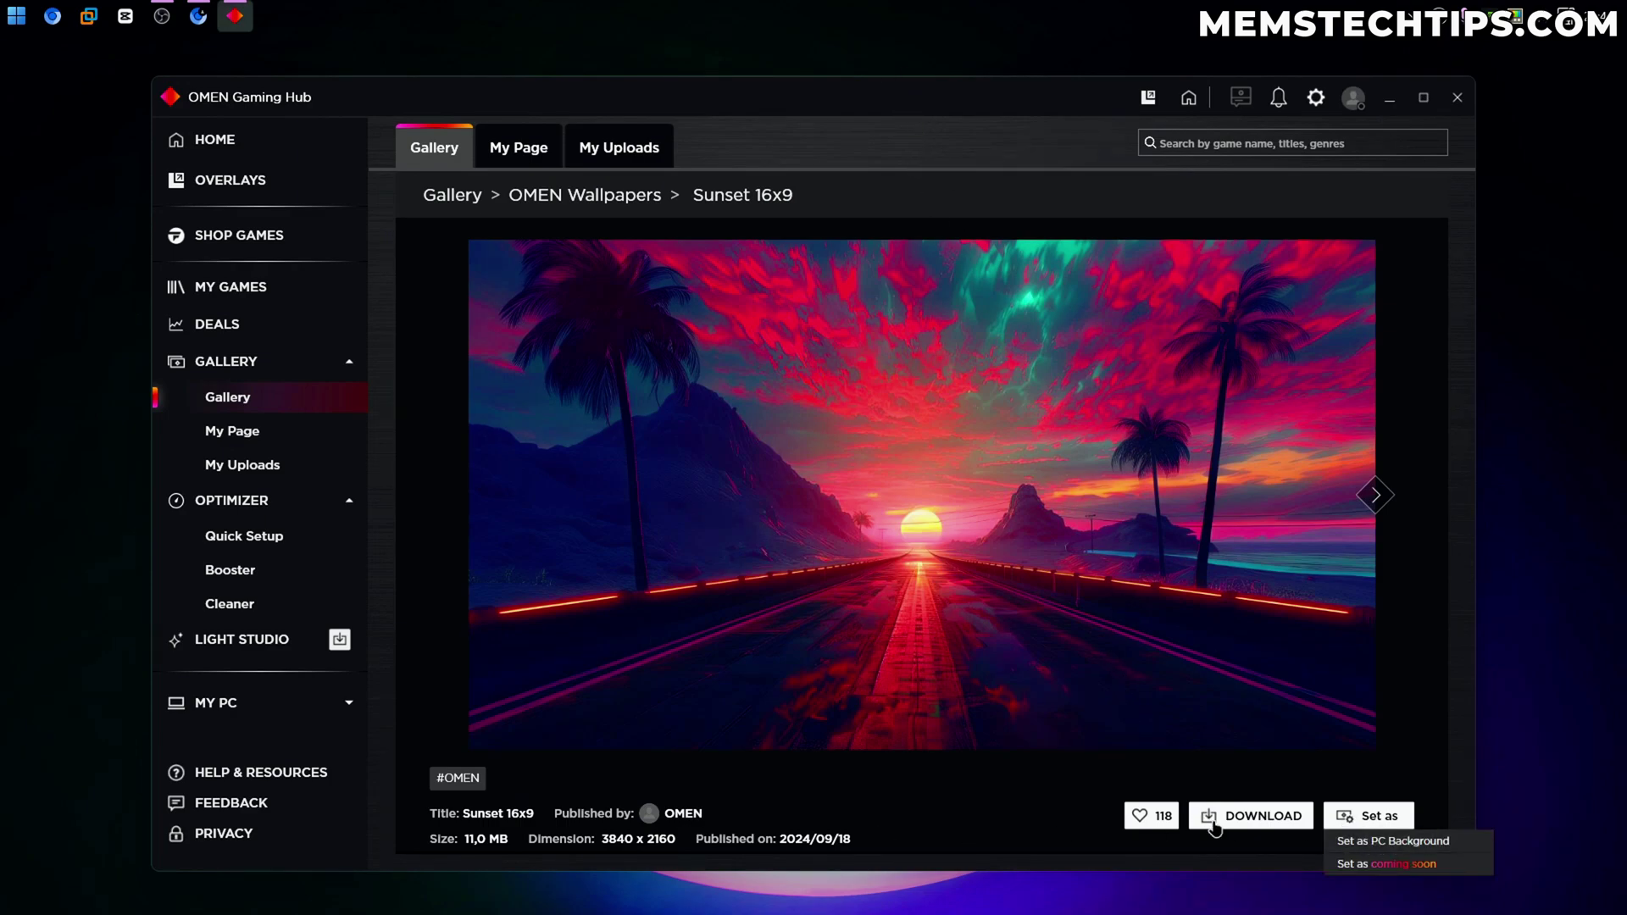
left_click(1273, 817)
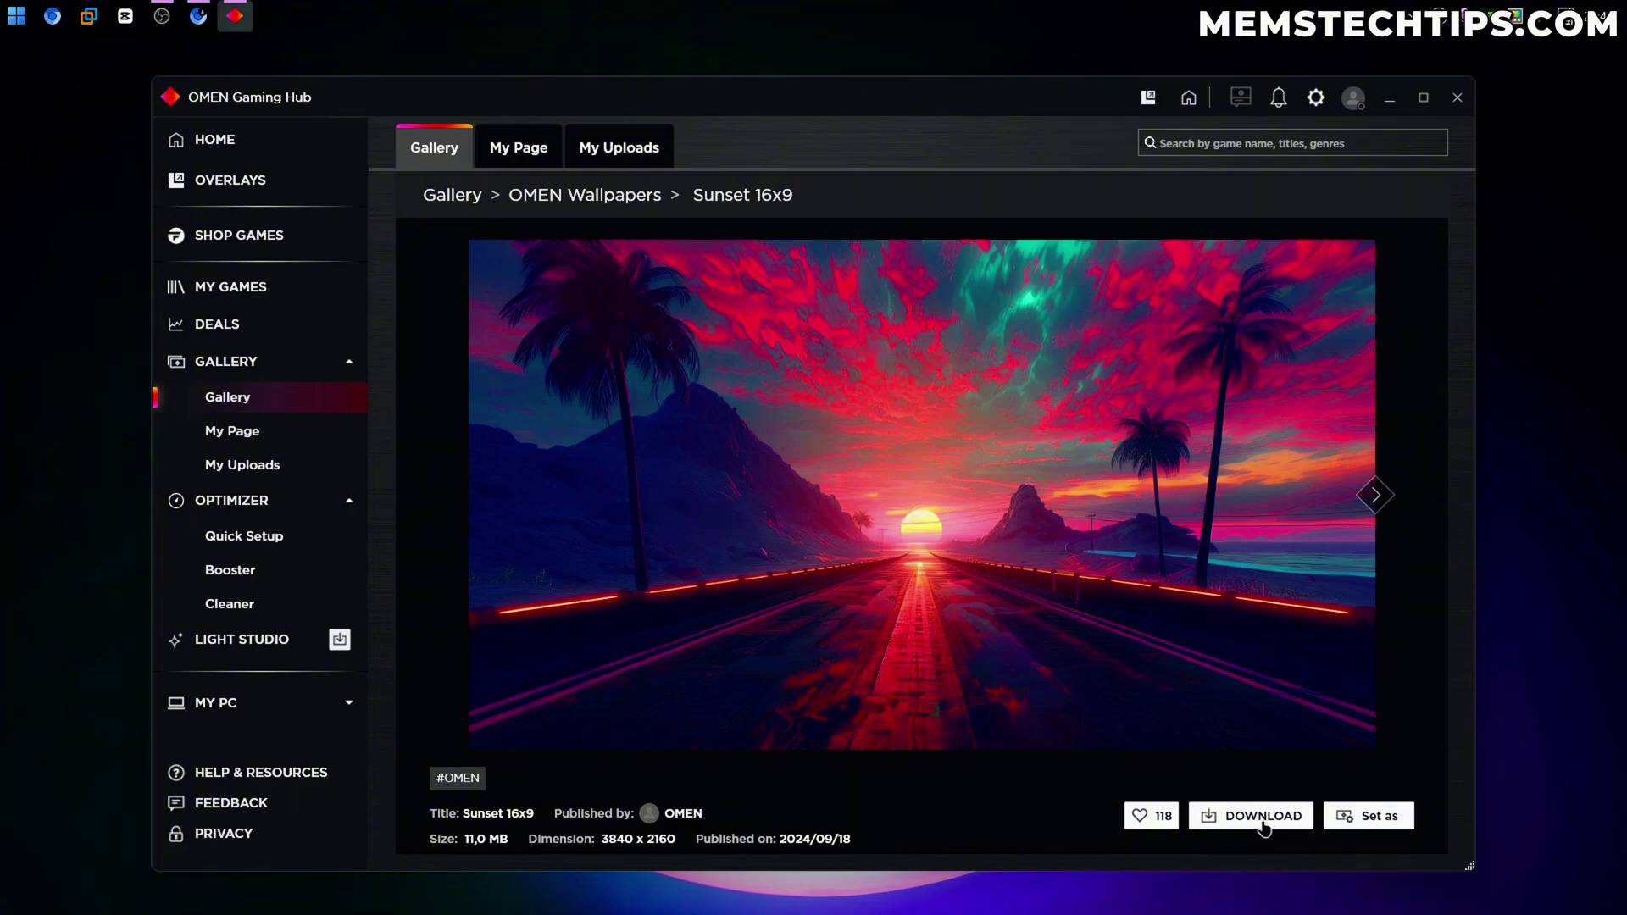
left_click(1368, 815)
left_click(1360, 841)
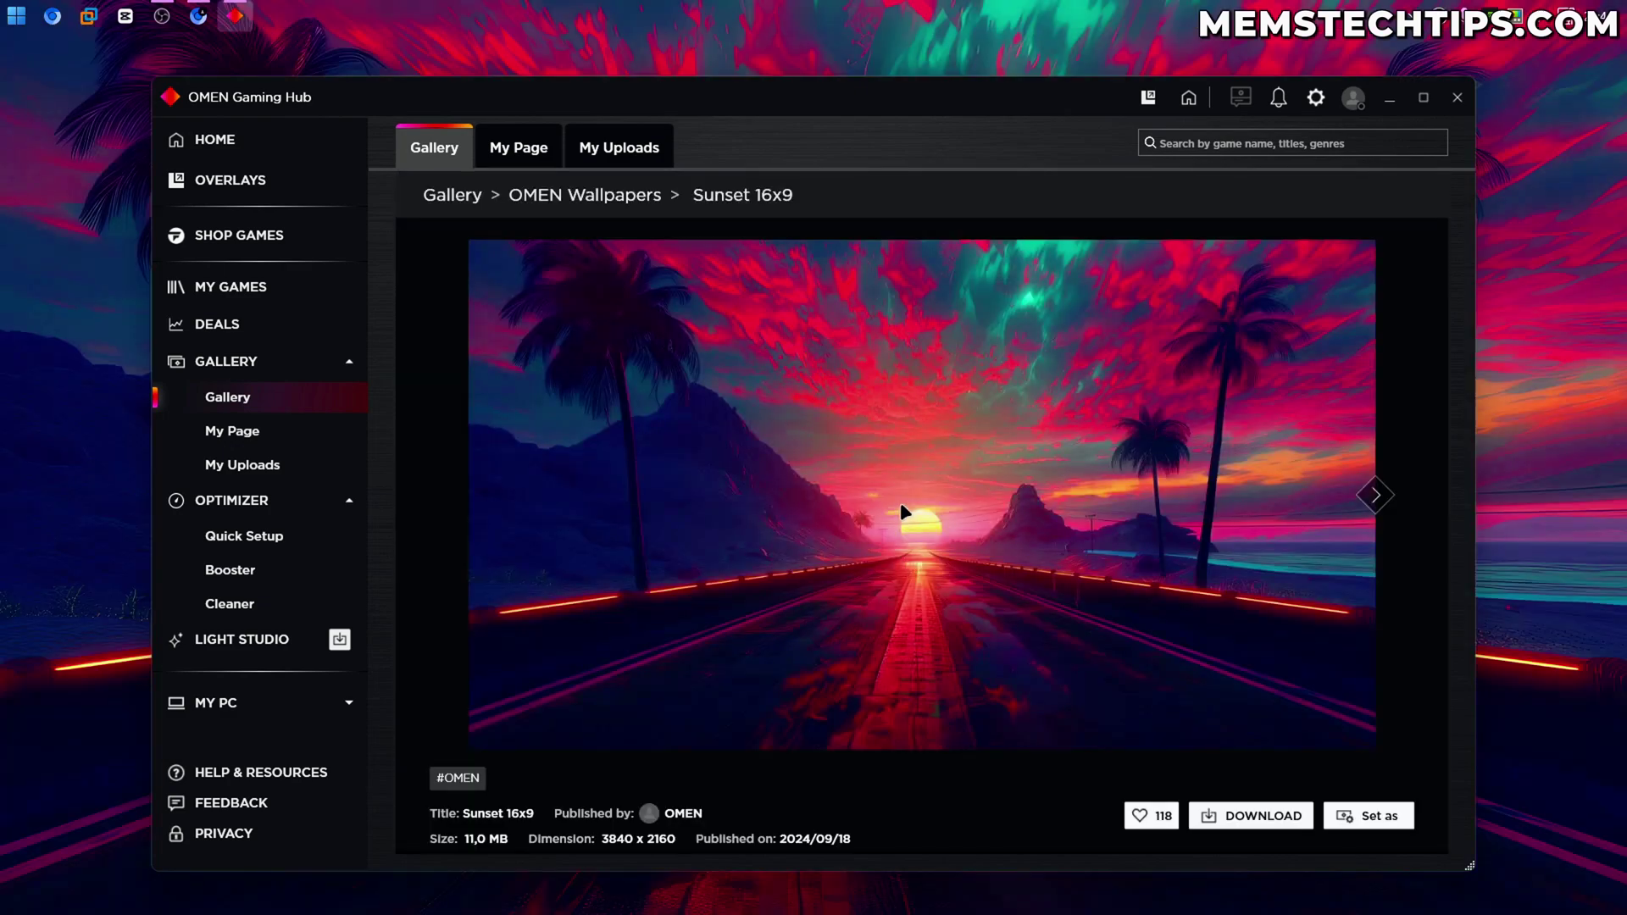
left_click(1390, 100)
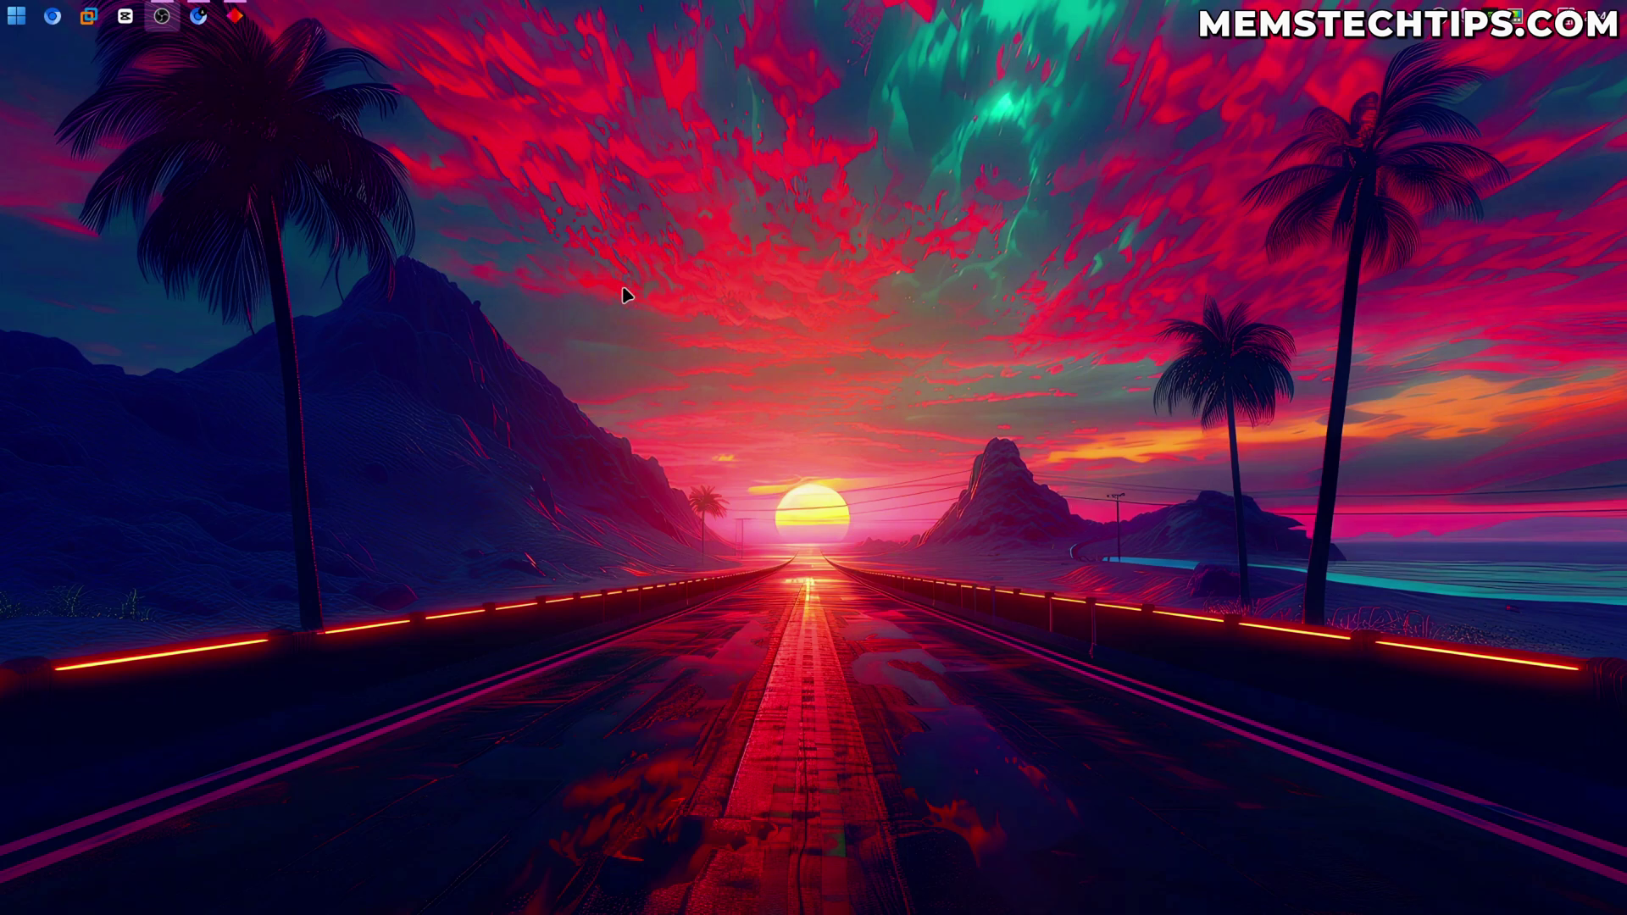
left_click(235, 15)
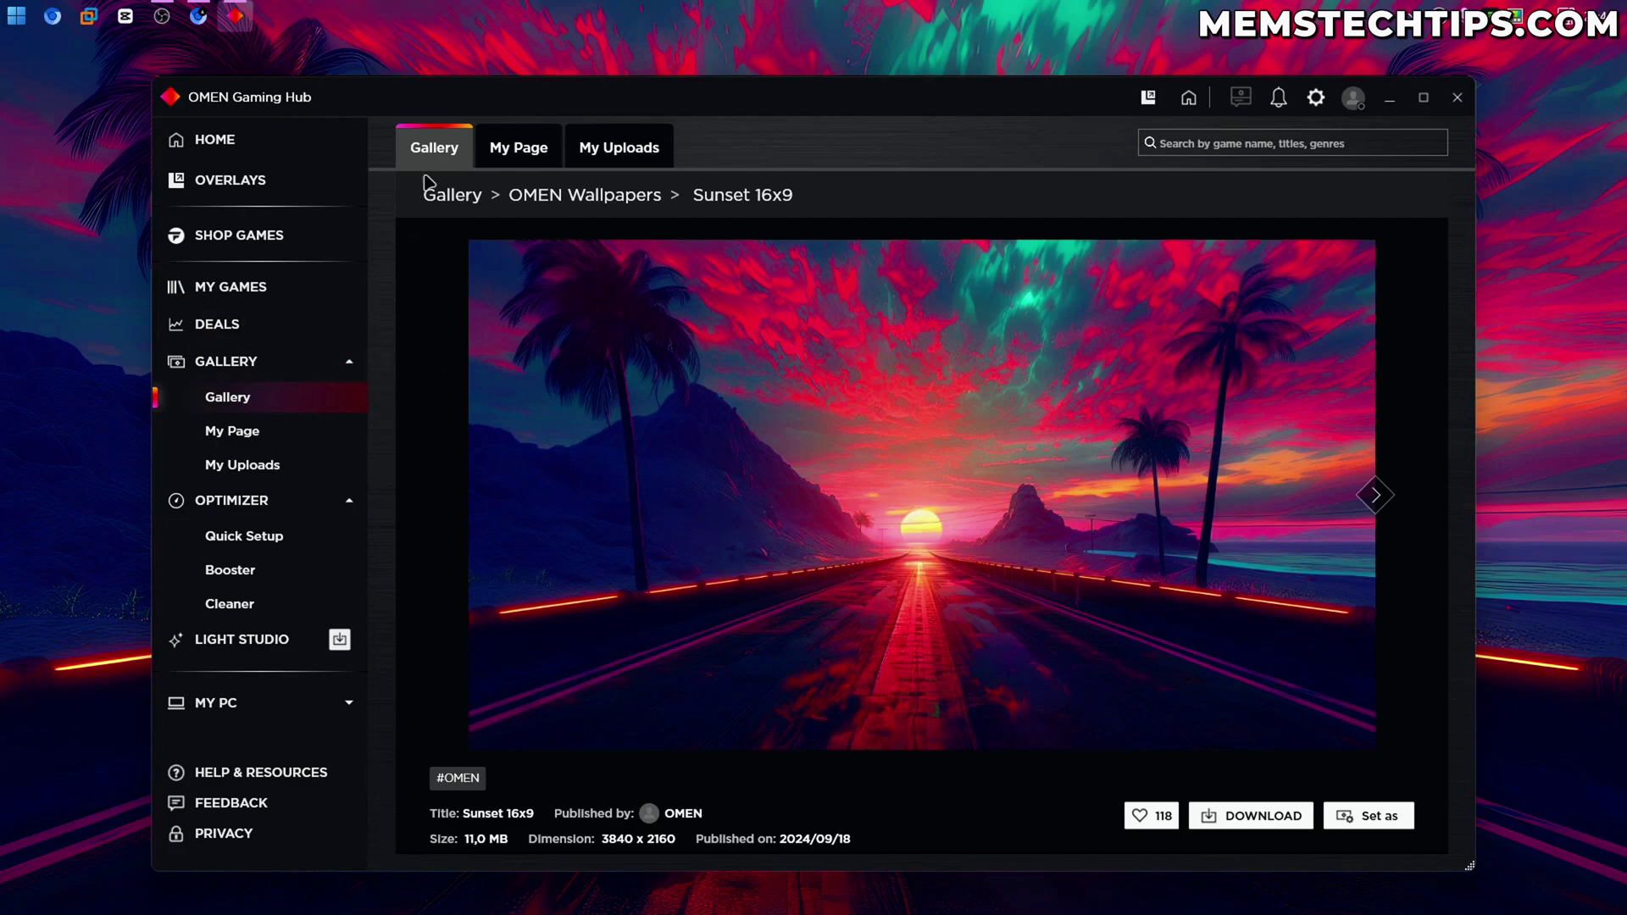
Look at a seaside cliff picture among the Community Wallpapers with its Set as options, and view the My Uploads page.
left_click(477, 194)
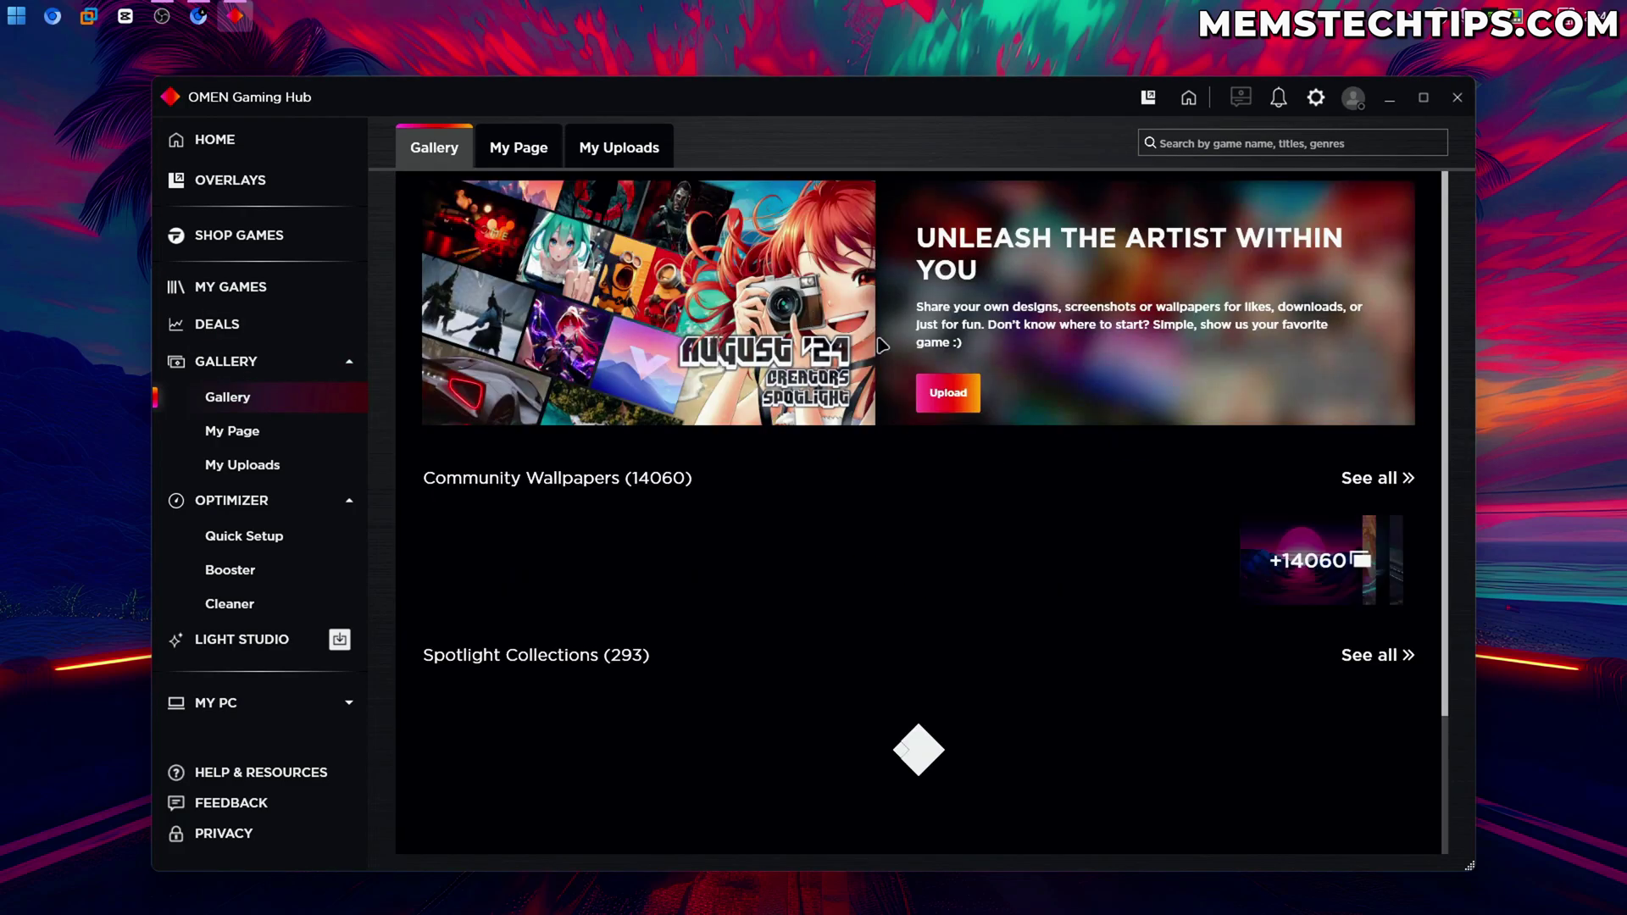
left_click(1384, 480)
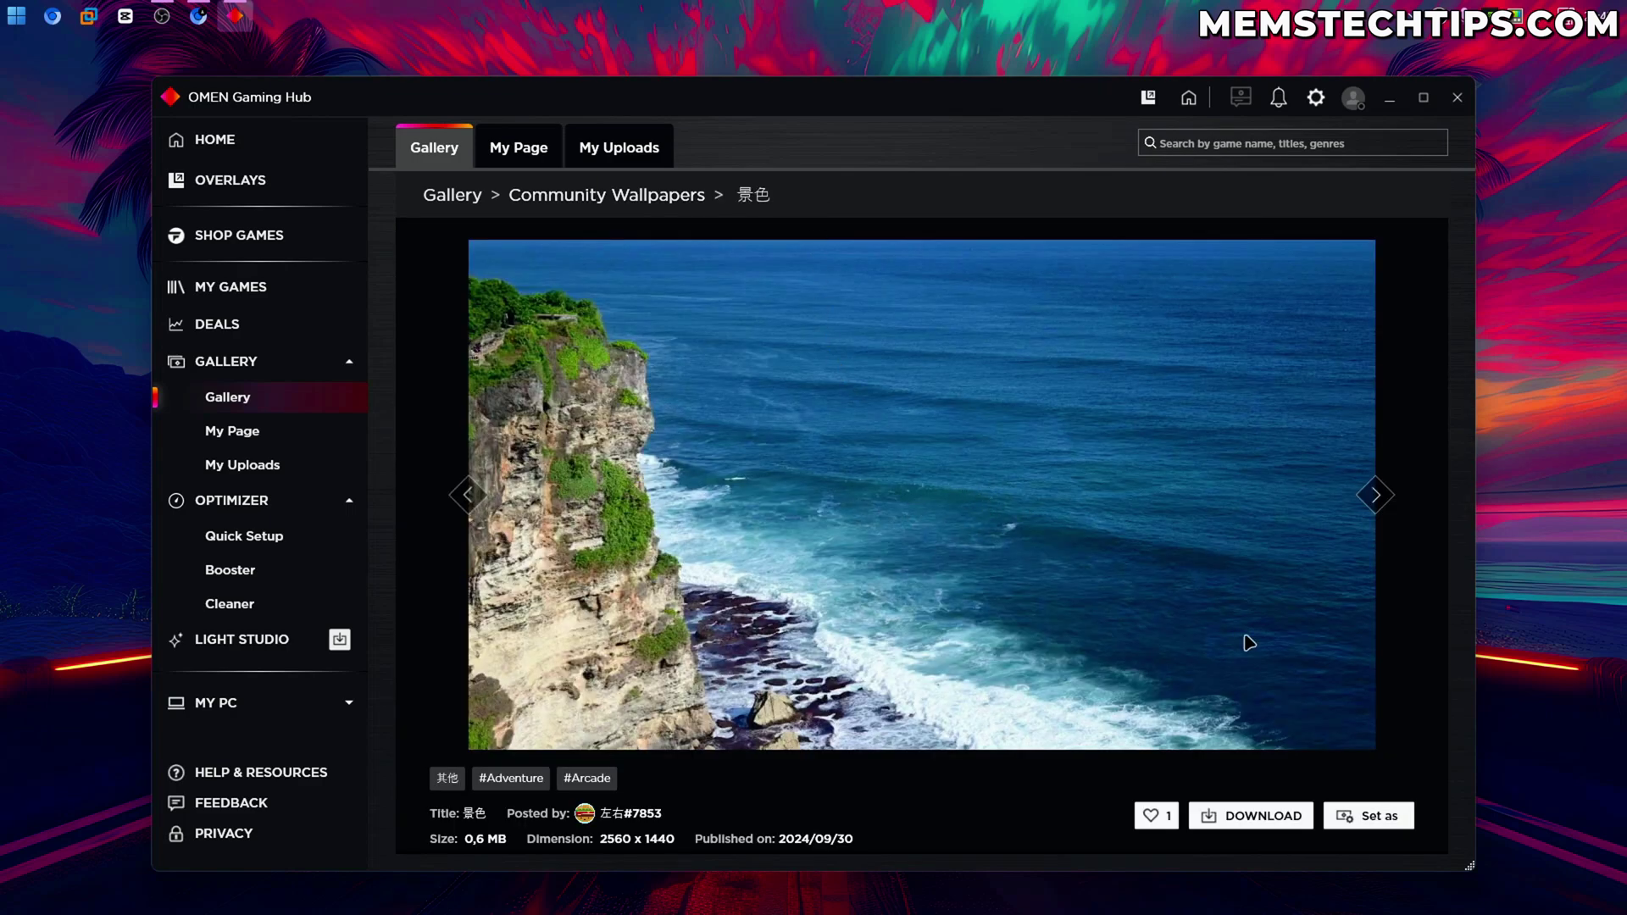
left_click(1378, 817)
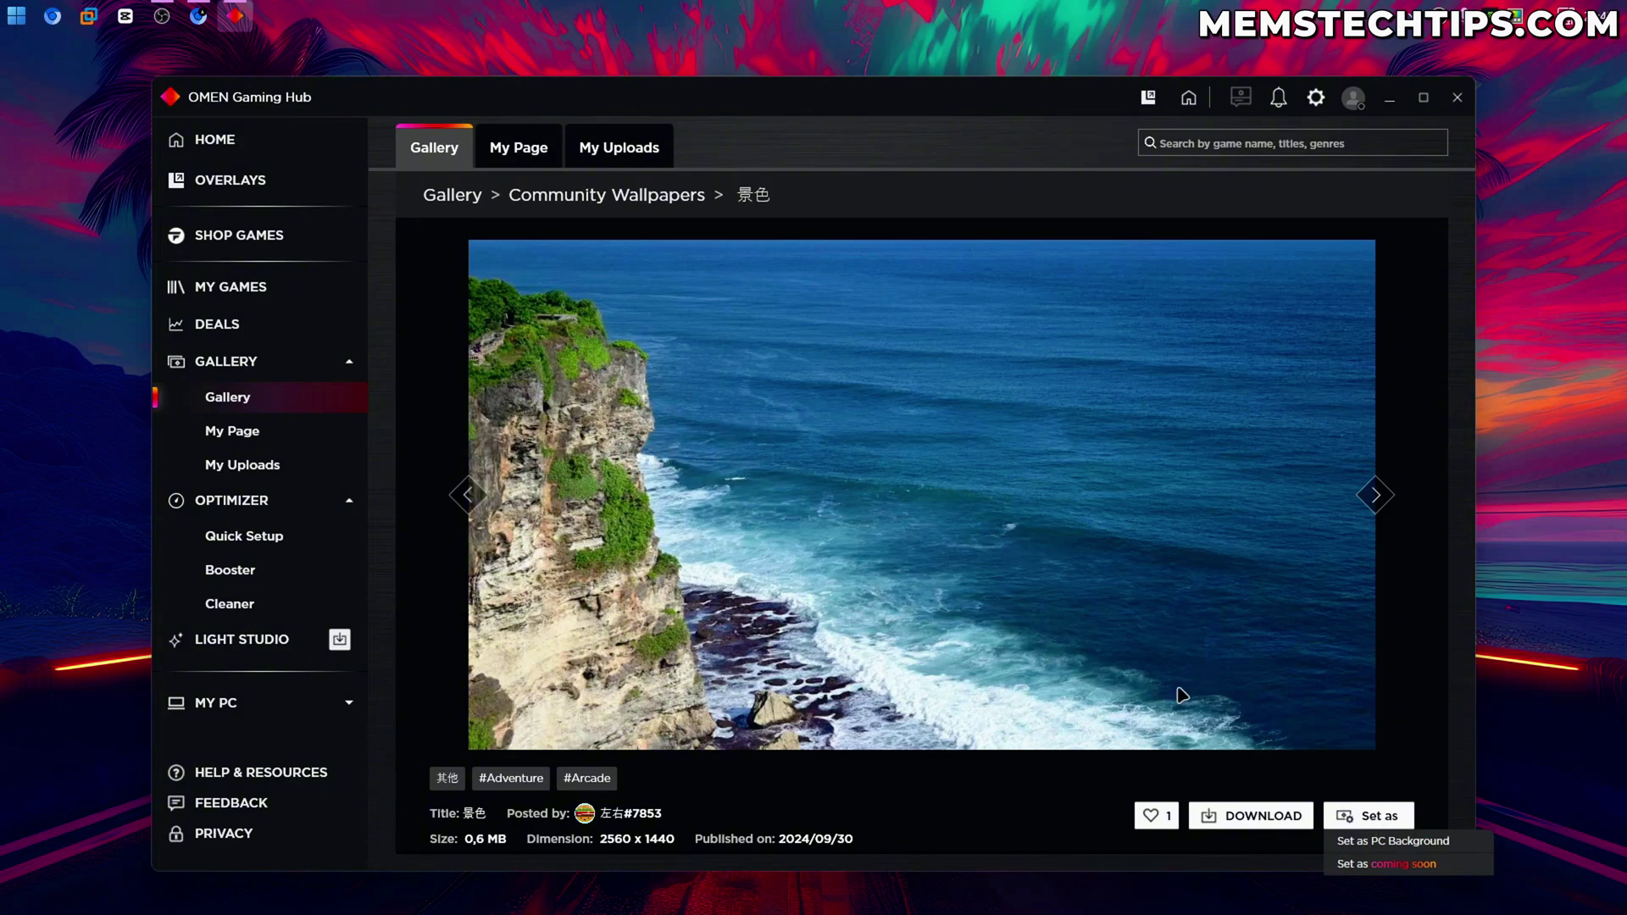
left_click(1195, 657)
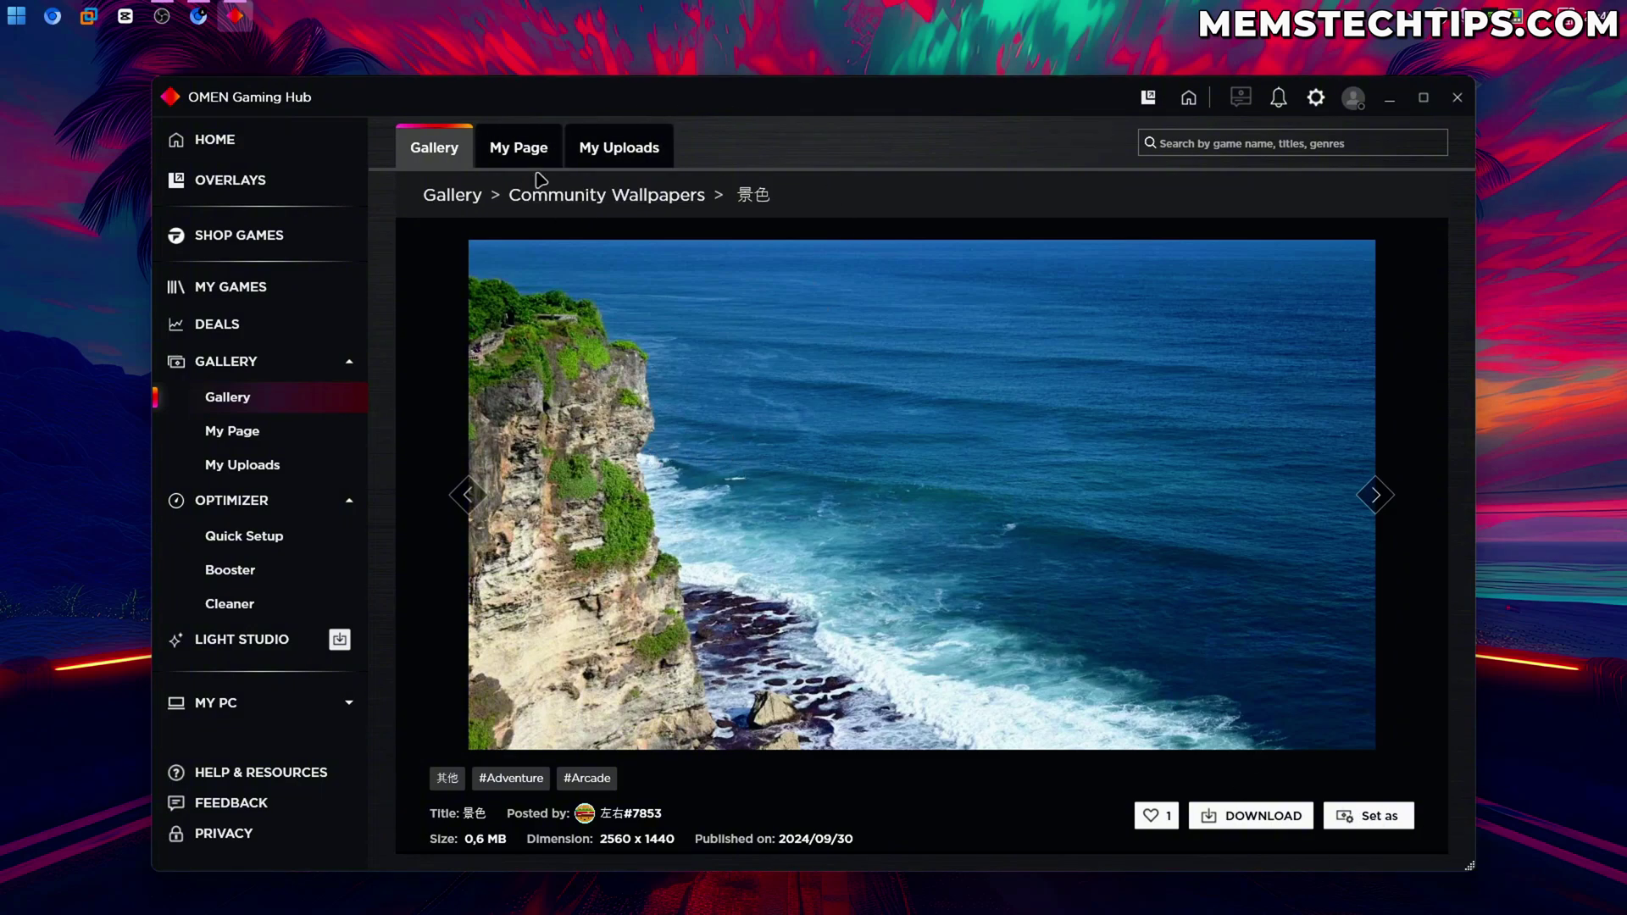
left_click(244, 464)
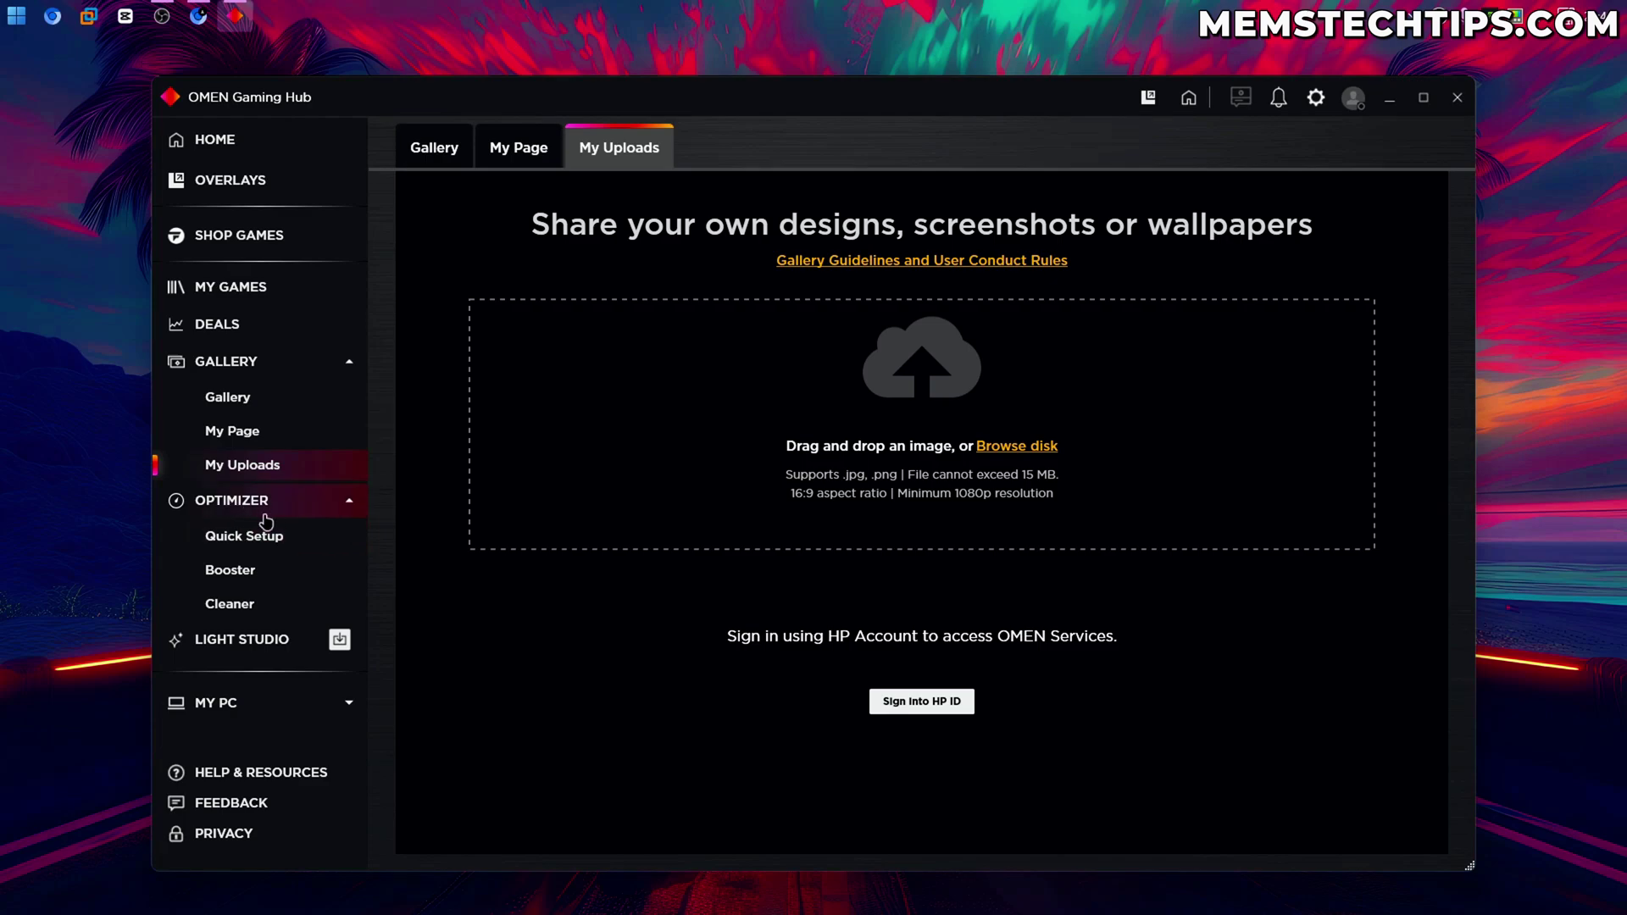
Open the Optimizer's Quick Setup and go through its introductory tutorial on Booster and Cleaner to the end.
left_click(257, 561)
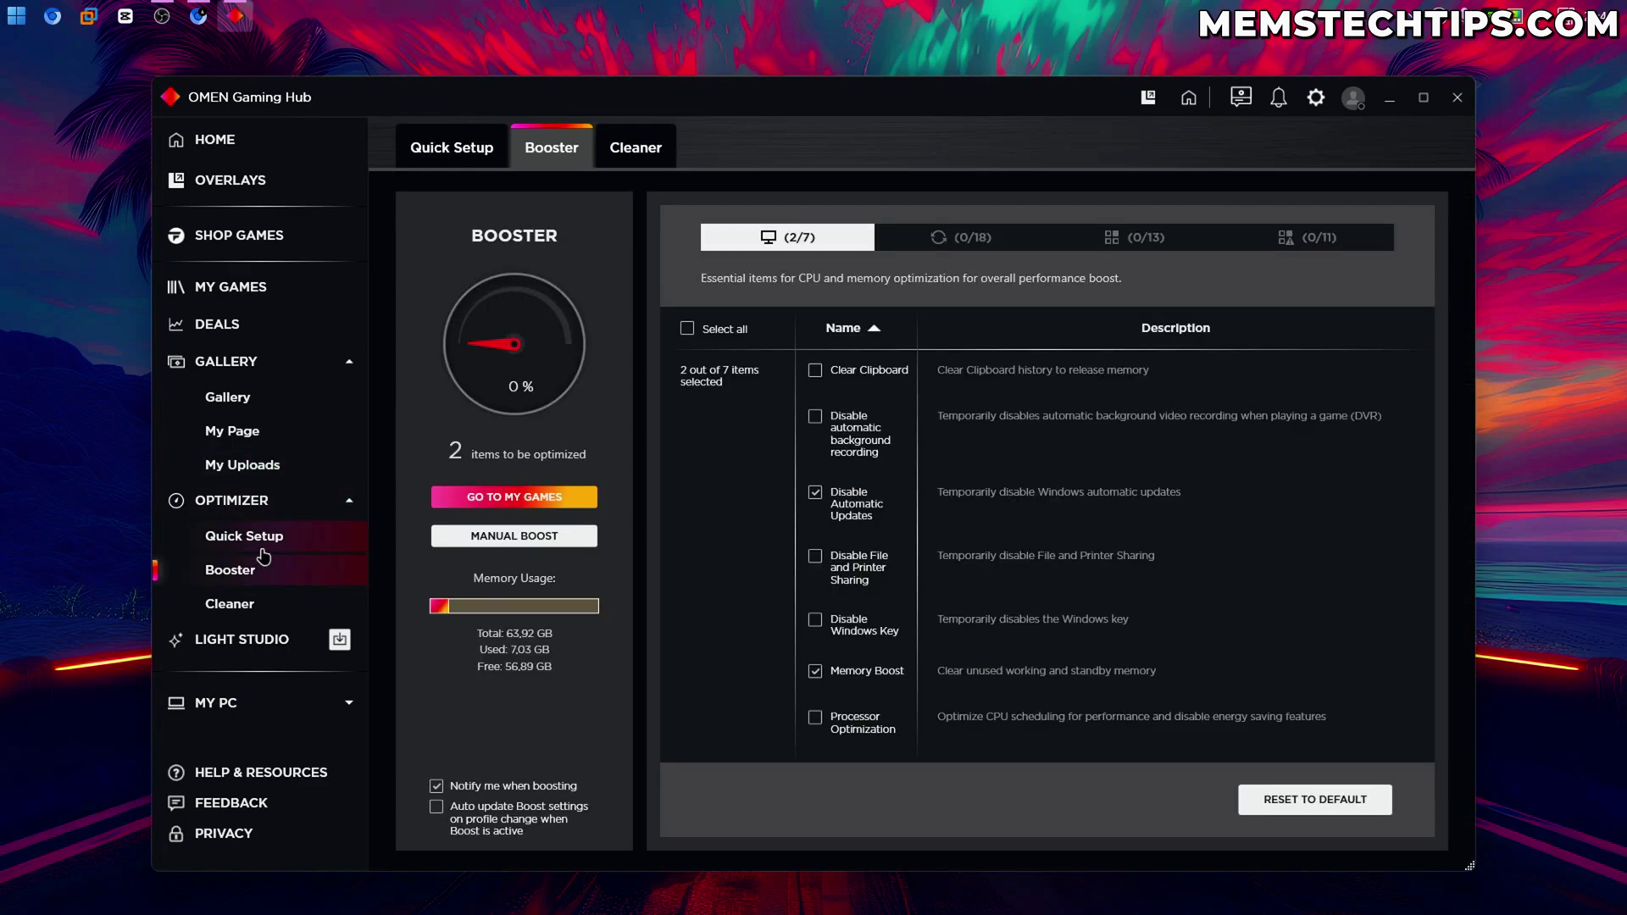
left_click(260, 547)
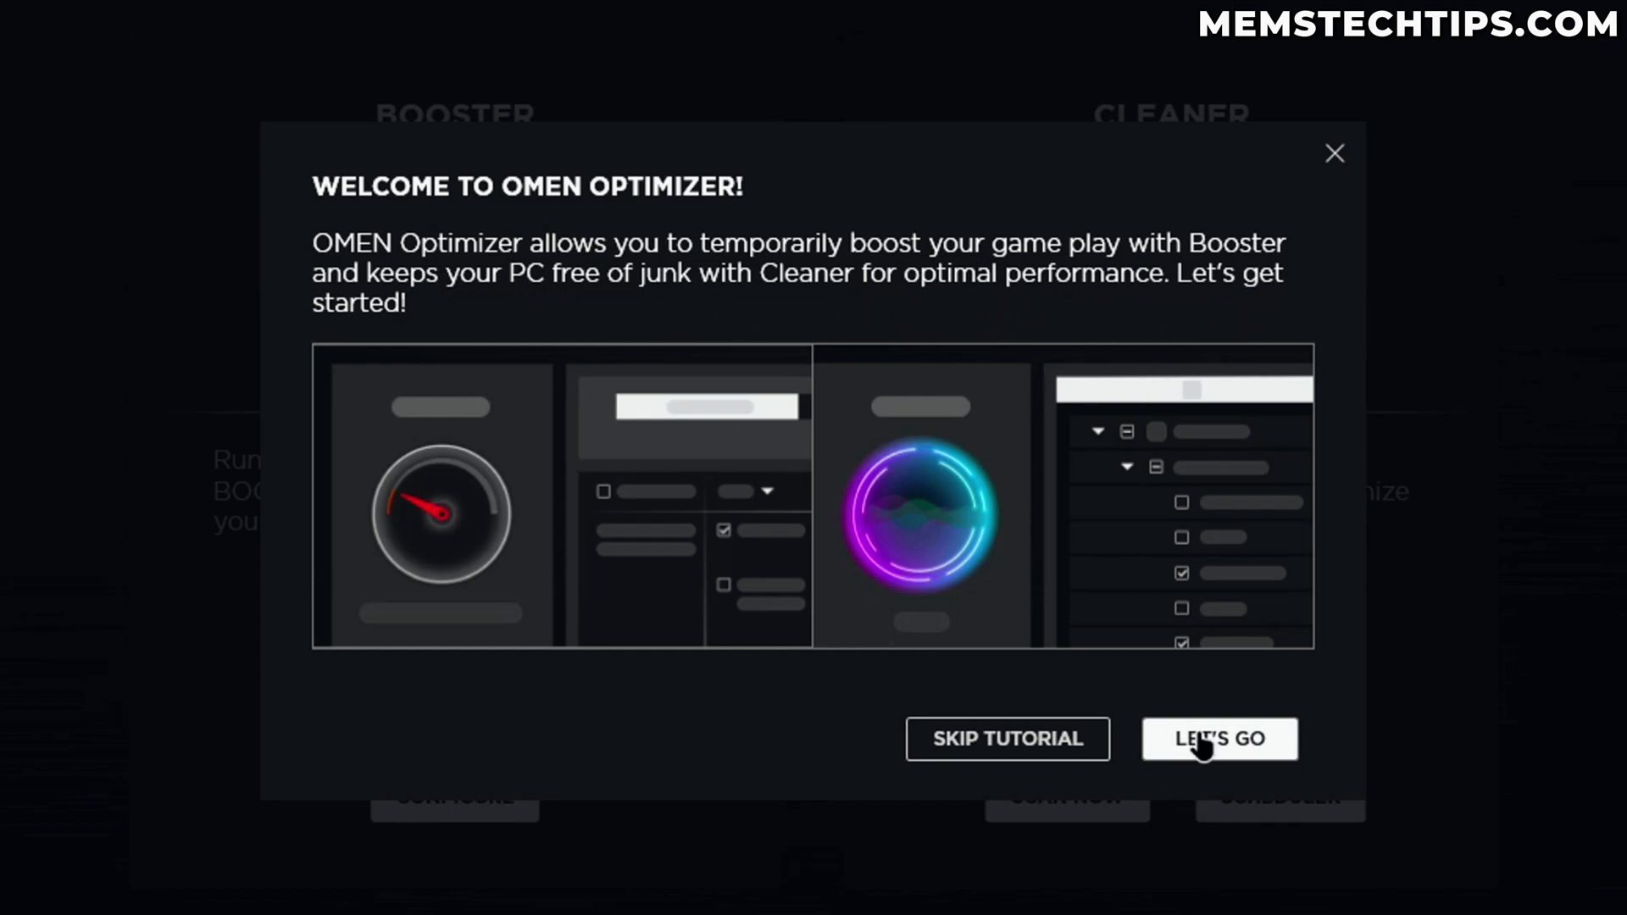
left_click(1334, 153)
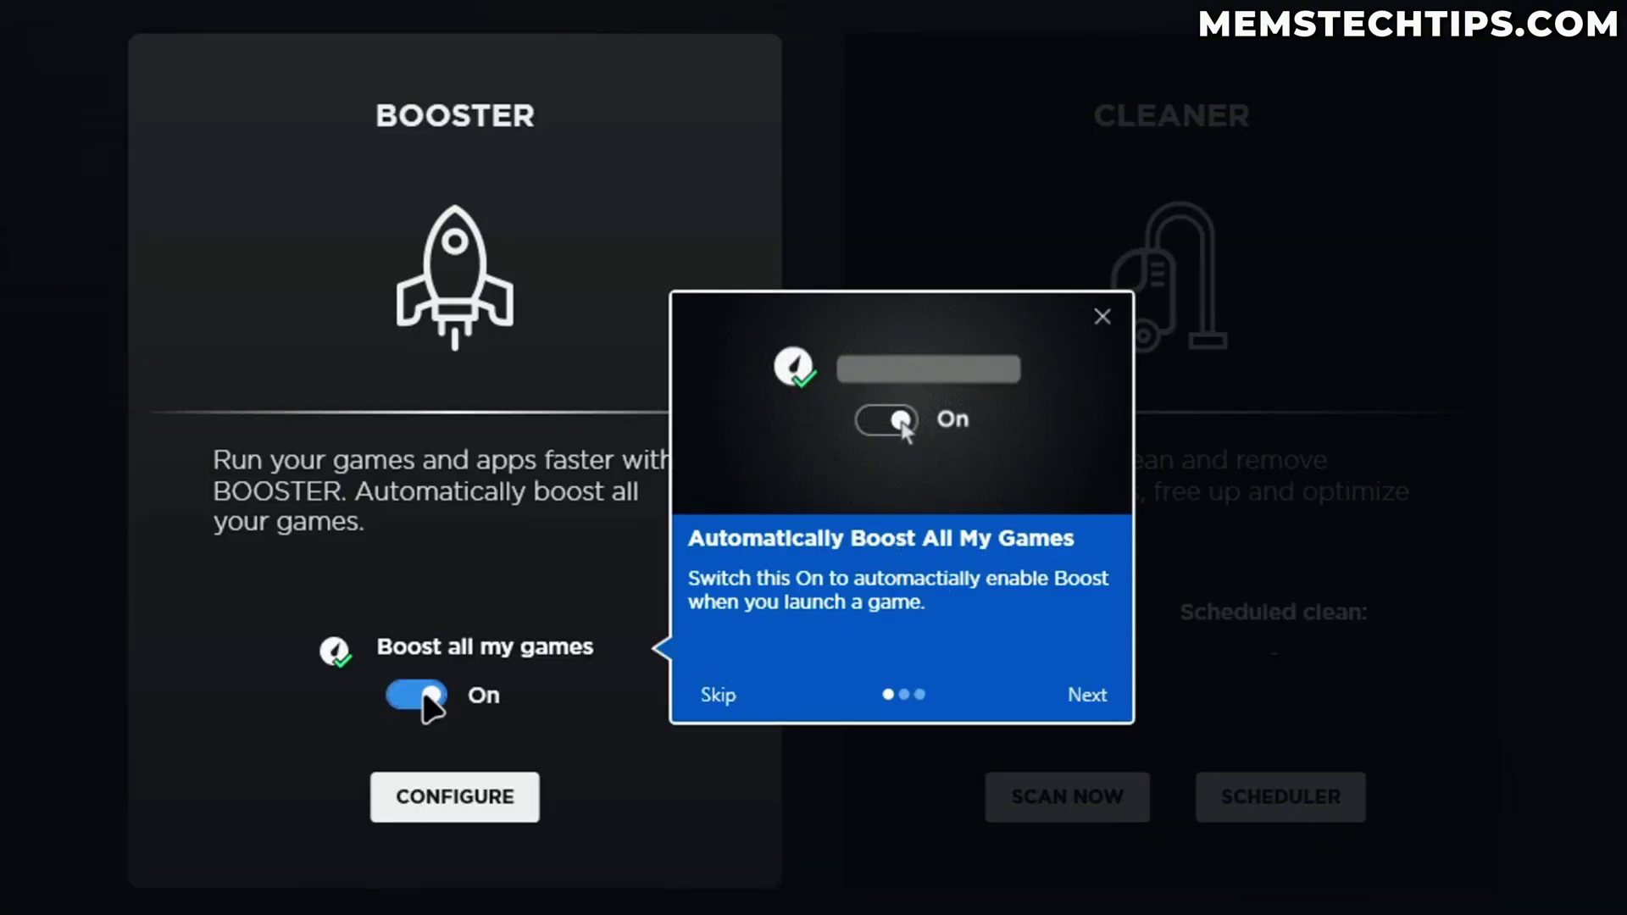
left_click(1087, 695)
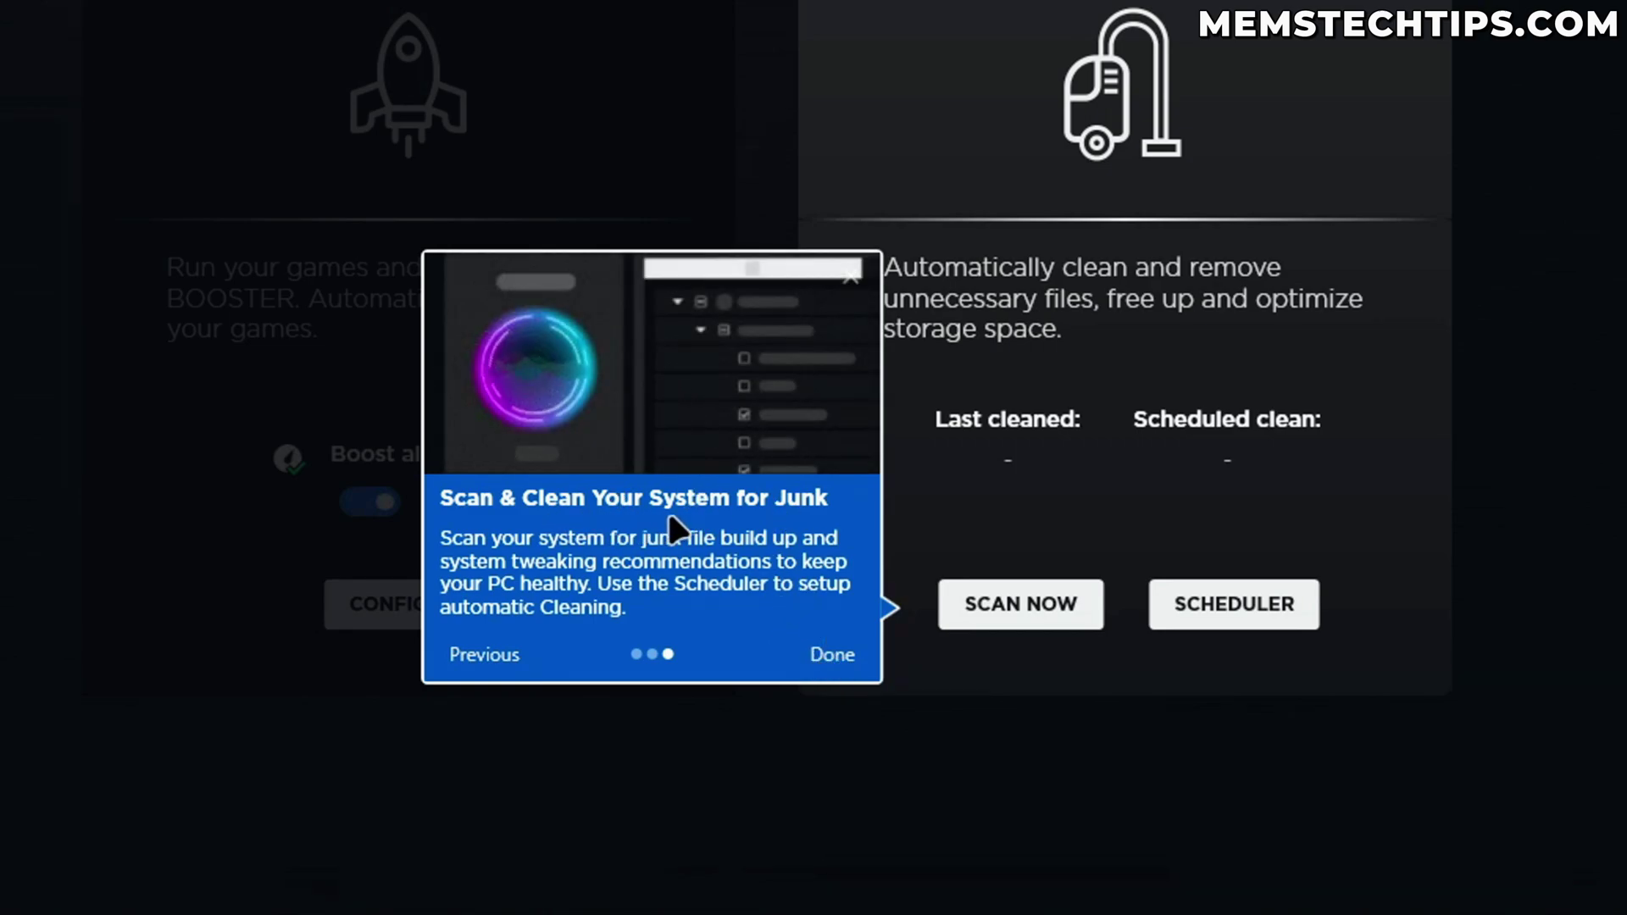
left_click(833, 655)
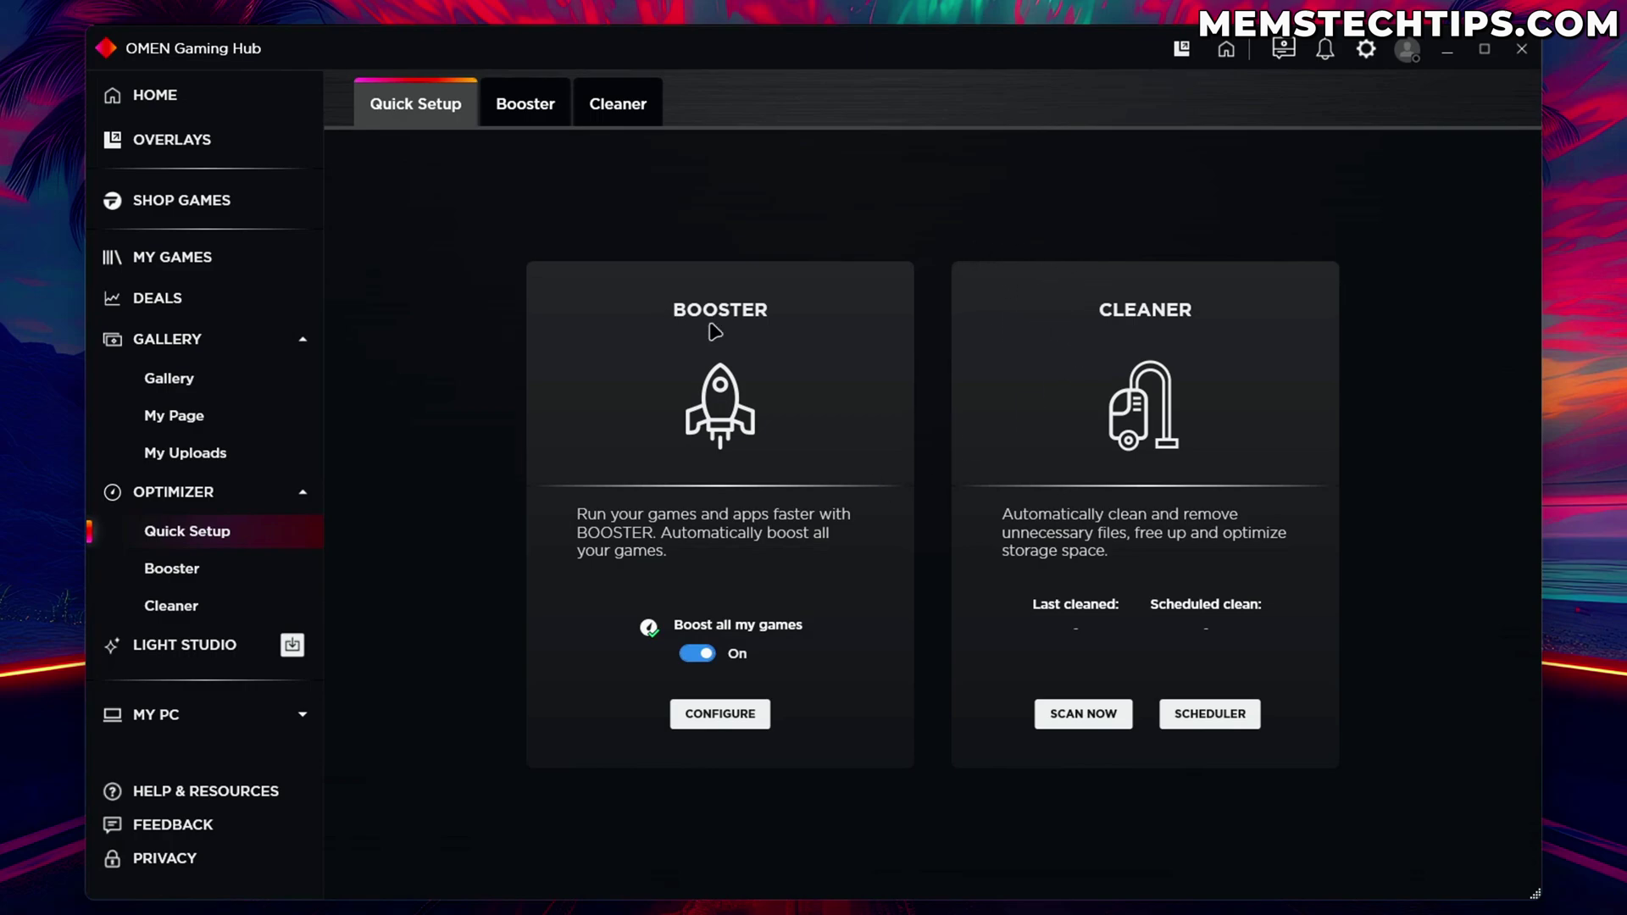
Configure Booster to include Processor Optimization and Clear Clipboard among its essential optimization items.
left_click(716, 720)
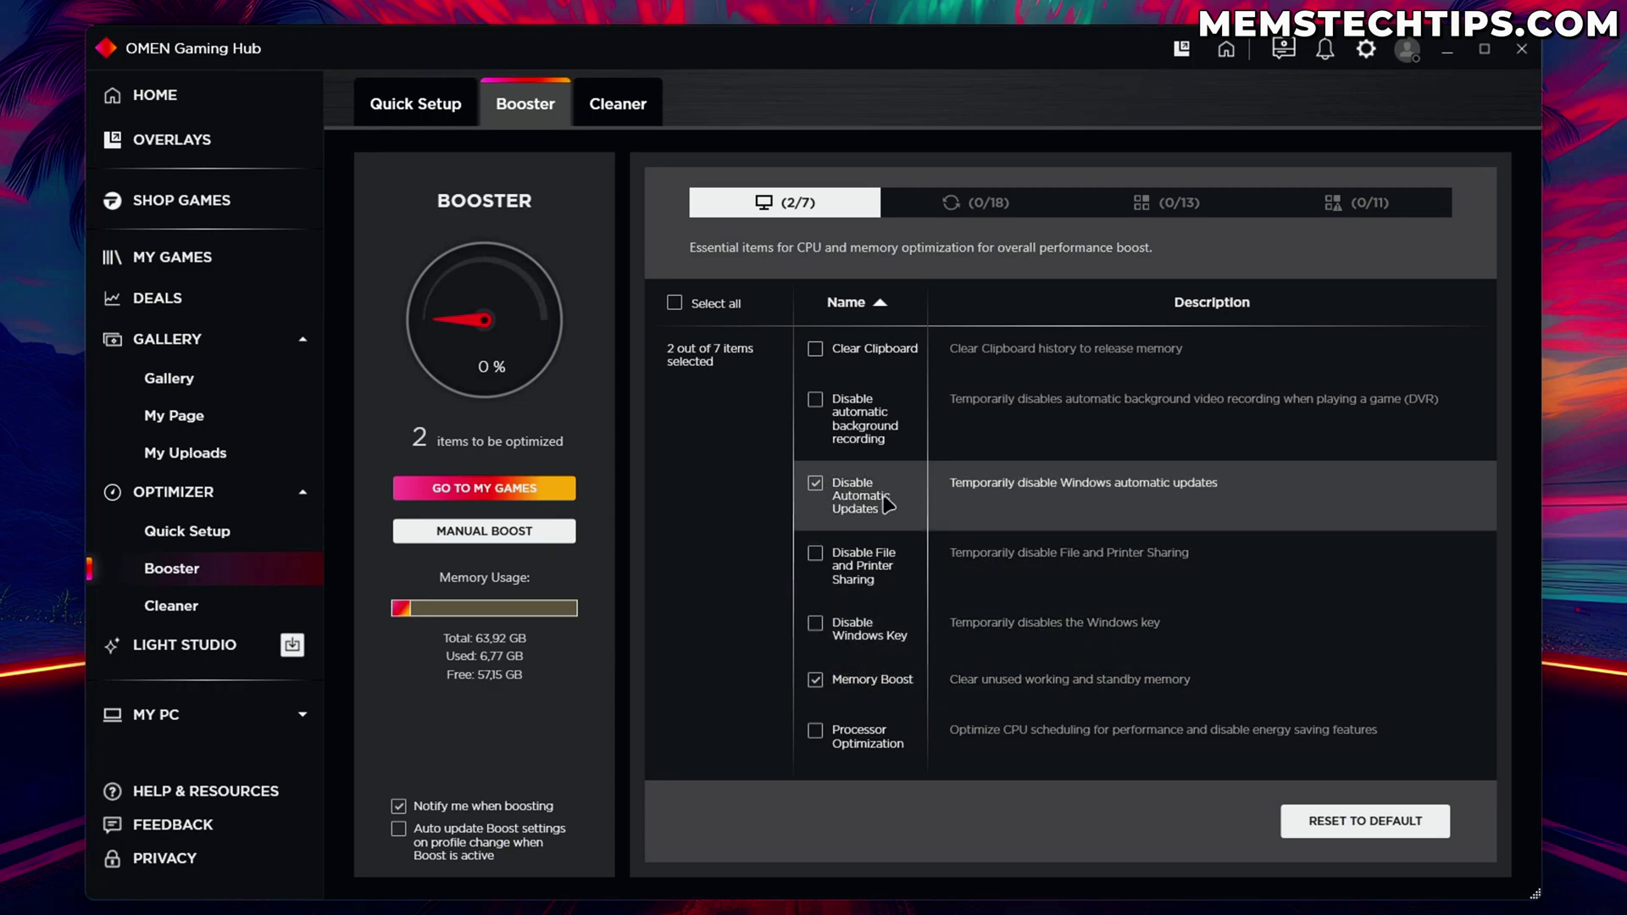
left_click(815, 730)
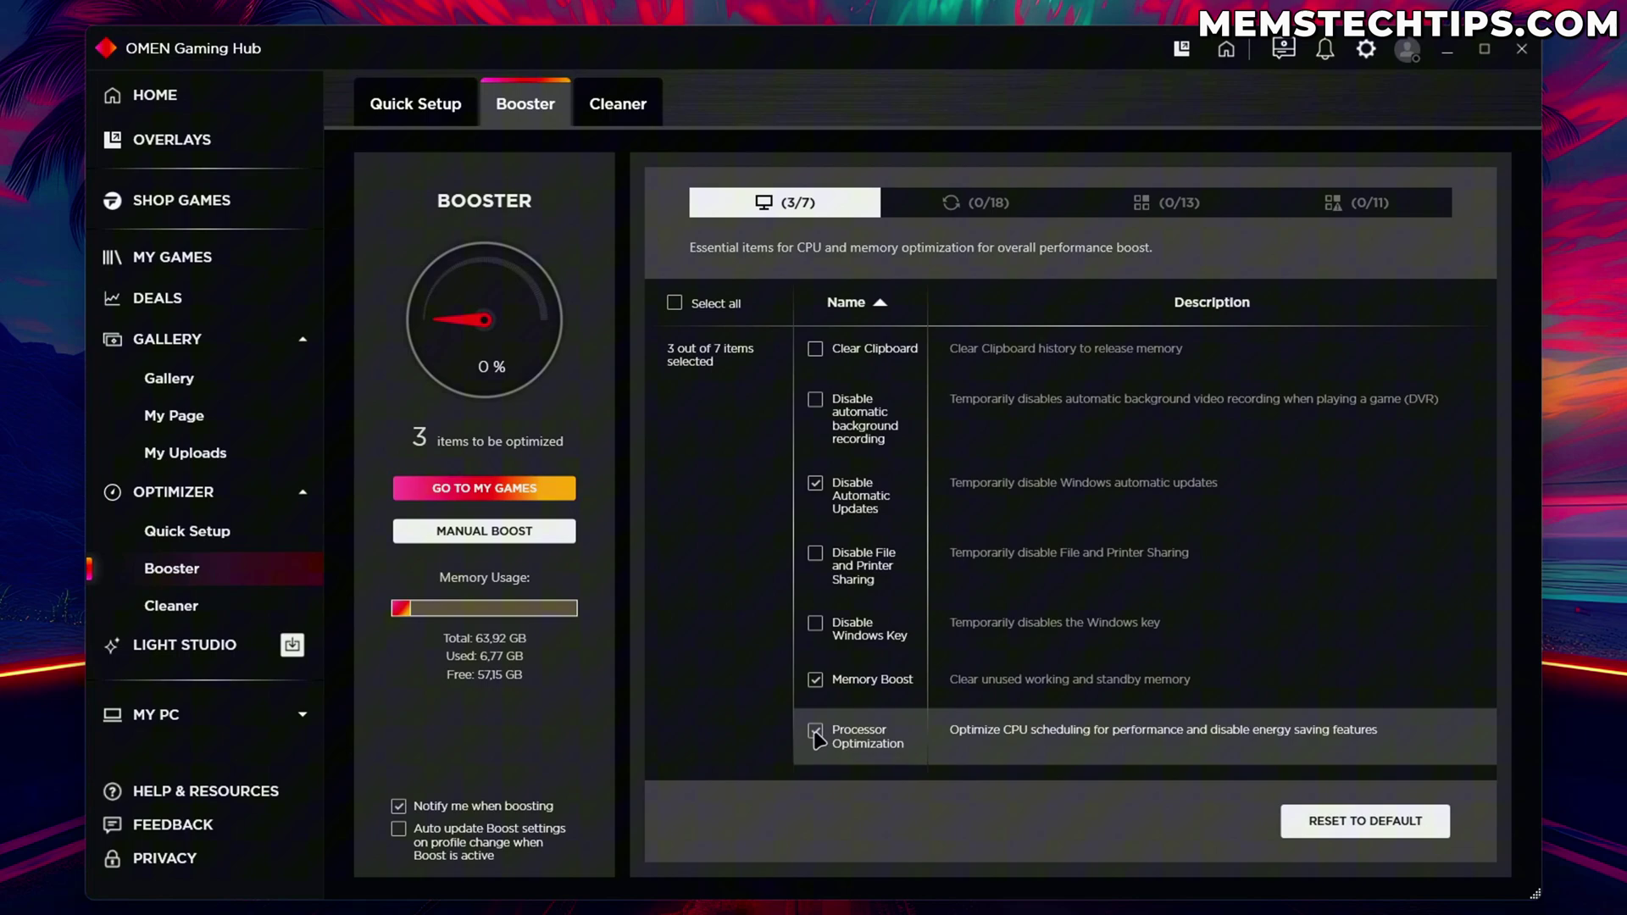
left_click(815, 348)
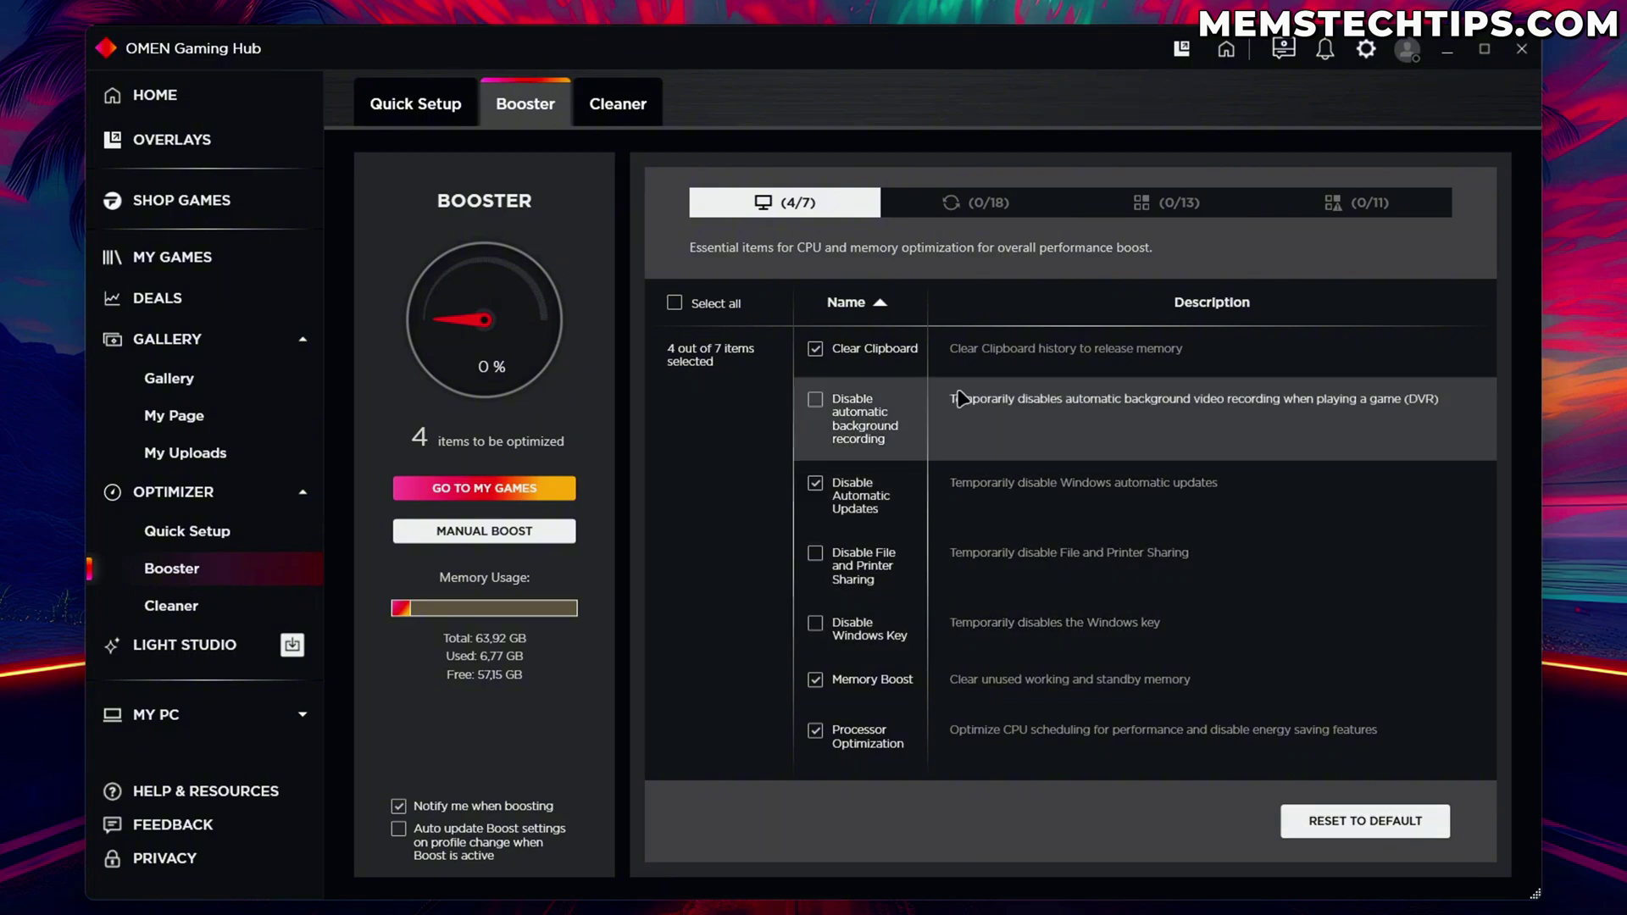
Select the unnamed background process using 145 MB for automatic closing during Boost and review the essential items again.
left_click(1006, 215)
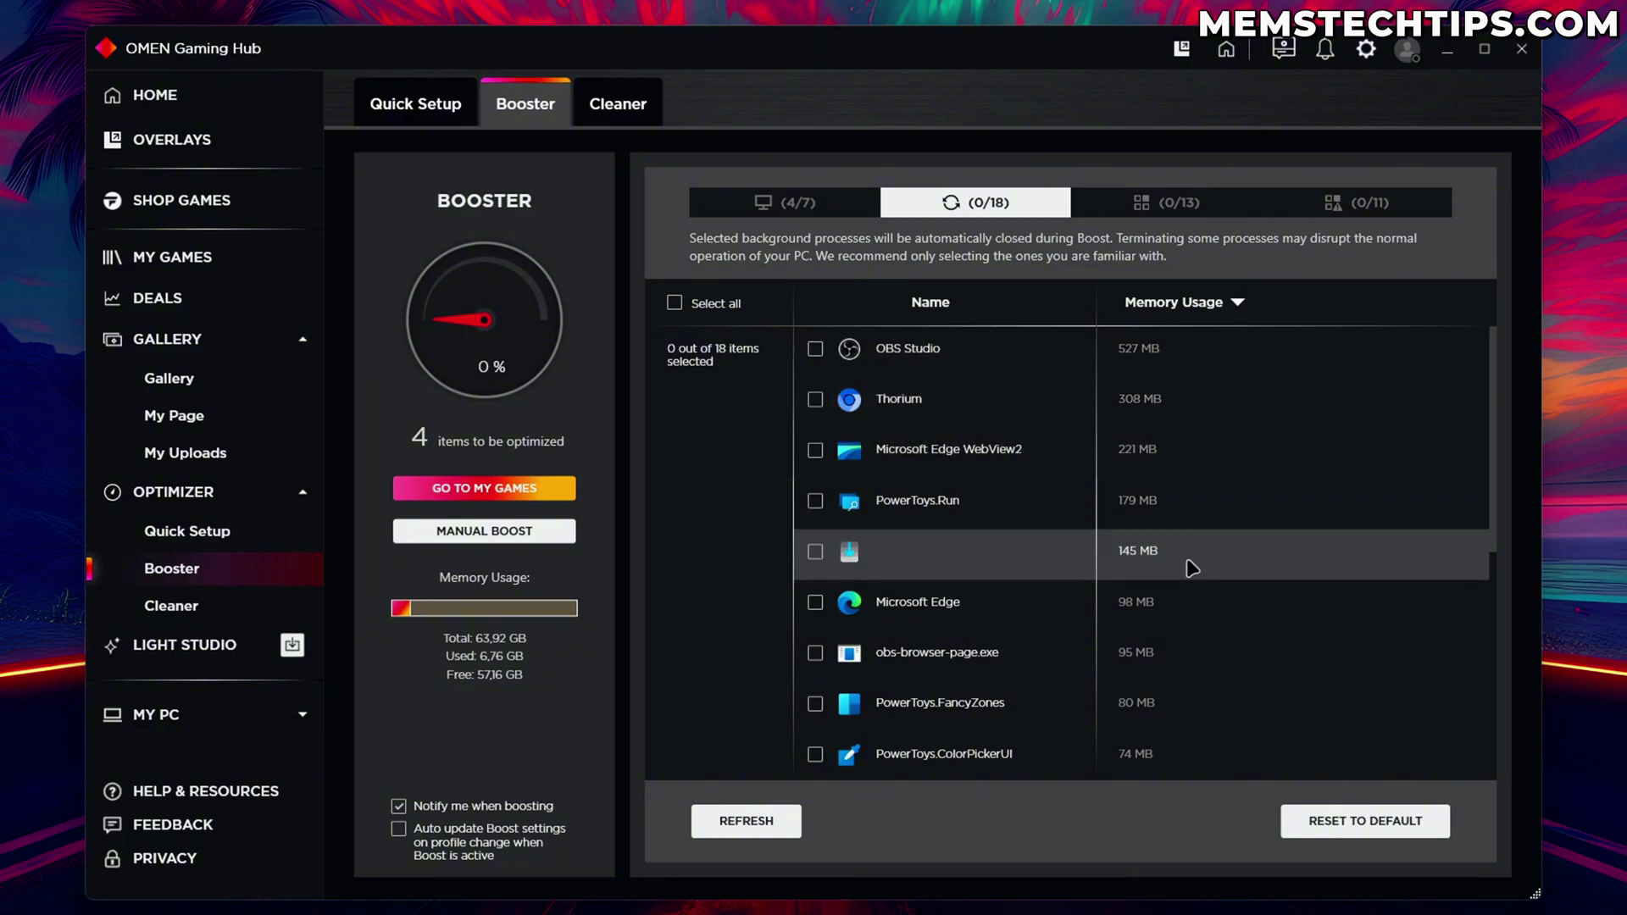
scroll(1187, 563, "down", 5)
scroll(1161, 534, "up", 5)
left_click(817, 554)
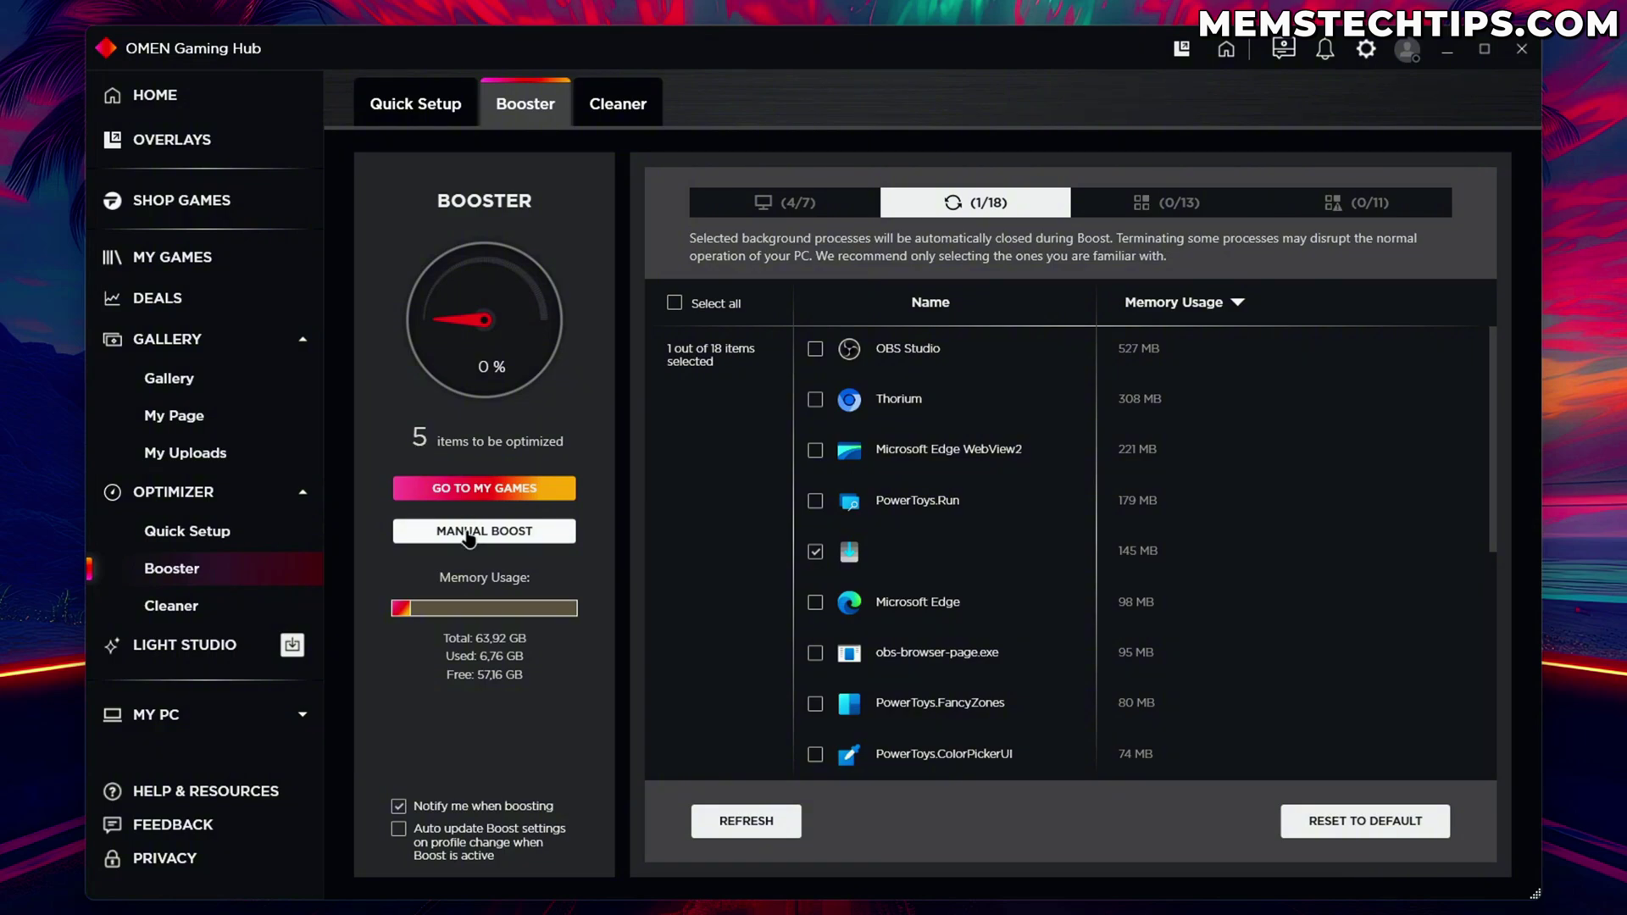
left_click(784, 202)
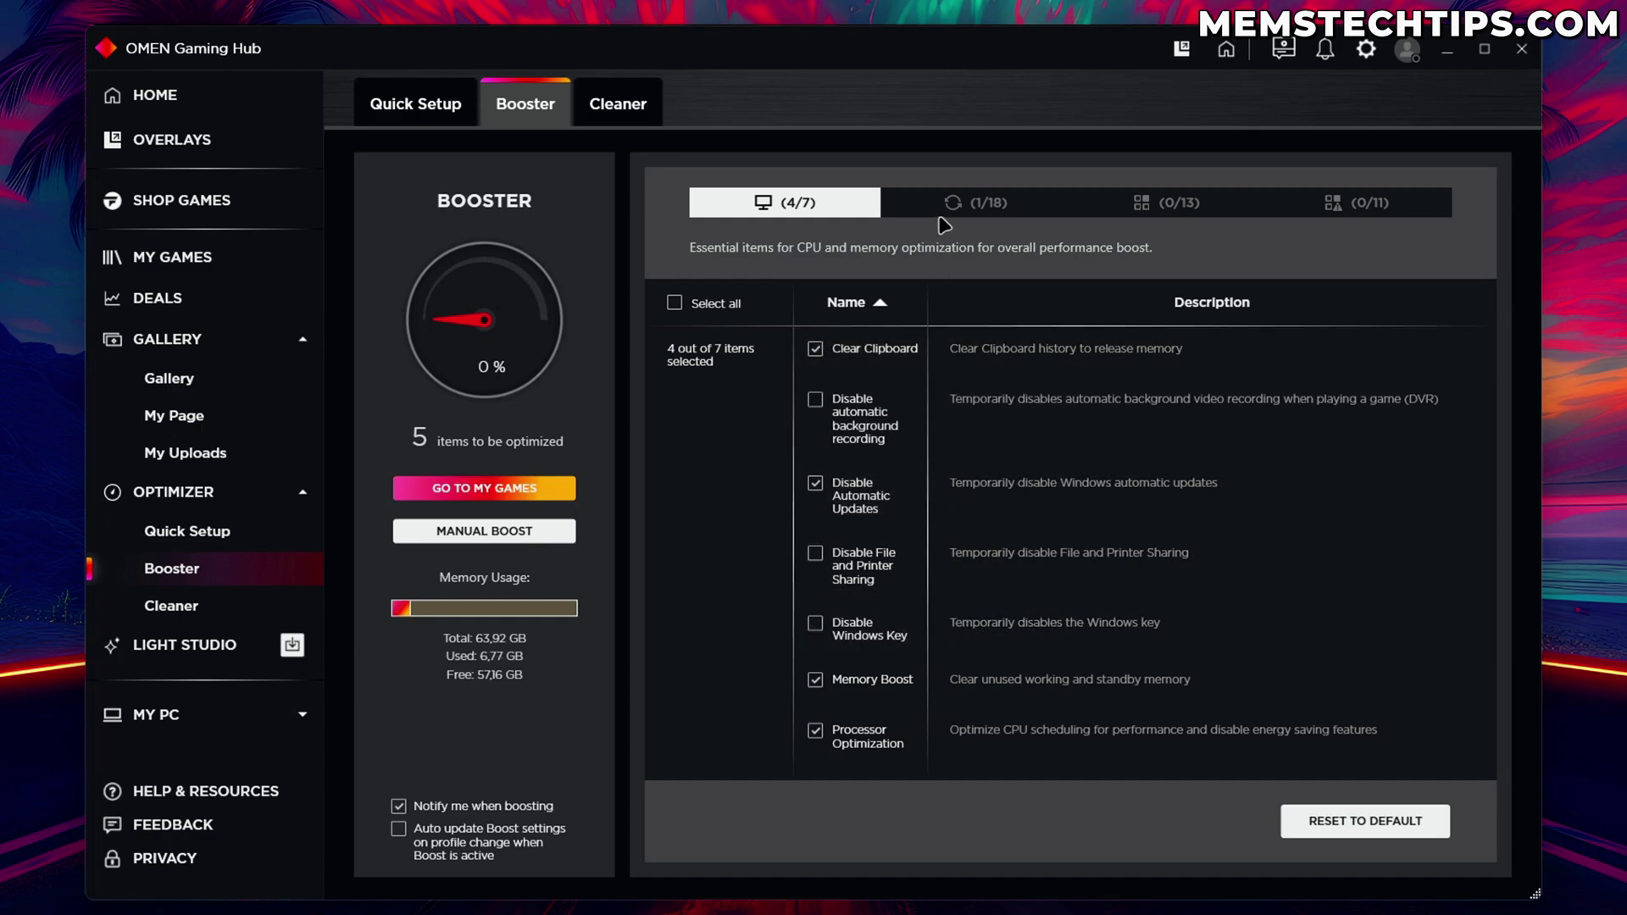
left_click(996, 202)
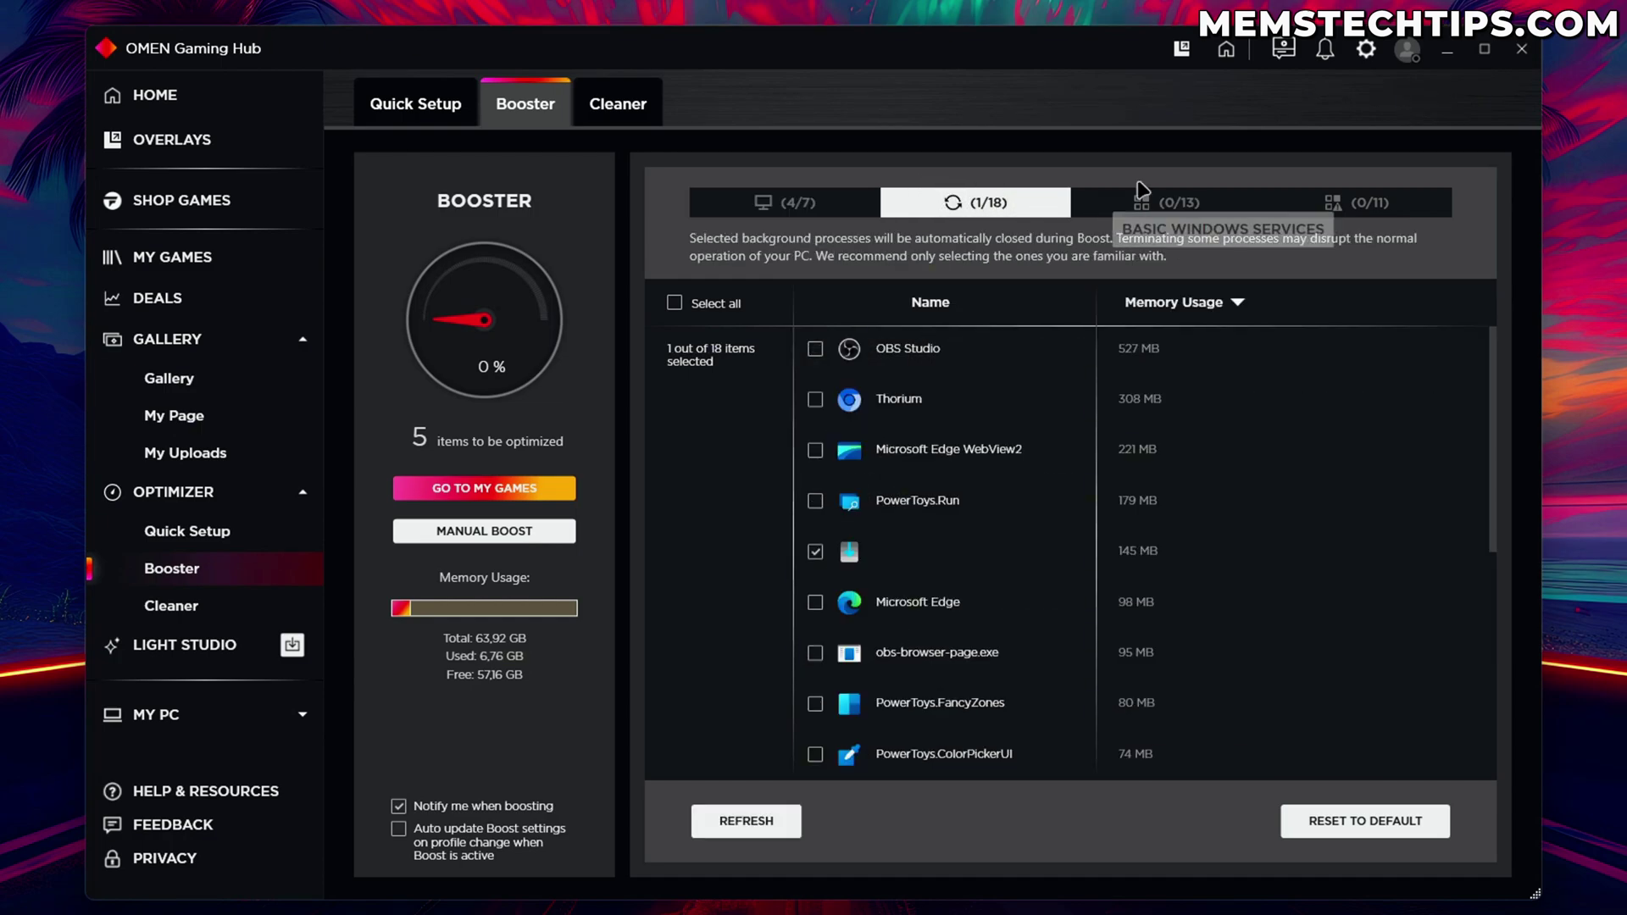
Examine the lists of basic and advanced Windows services that Booster can turn off, including their statuses and descriptions.
left_click(1177, 203)
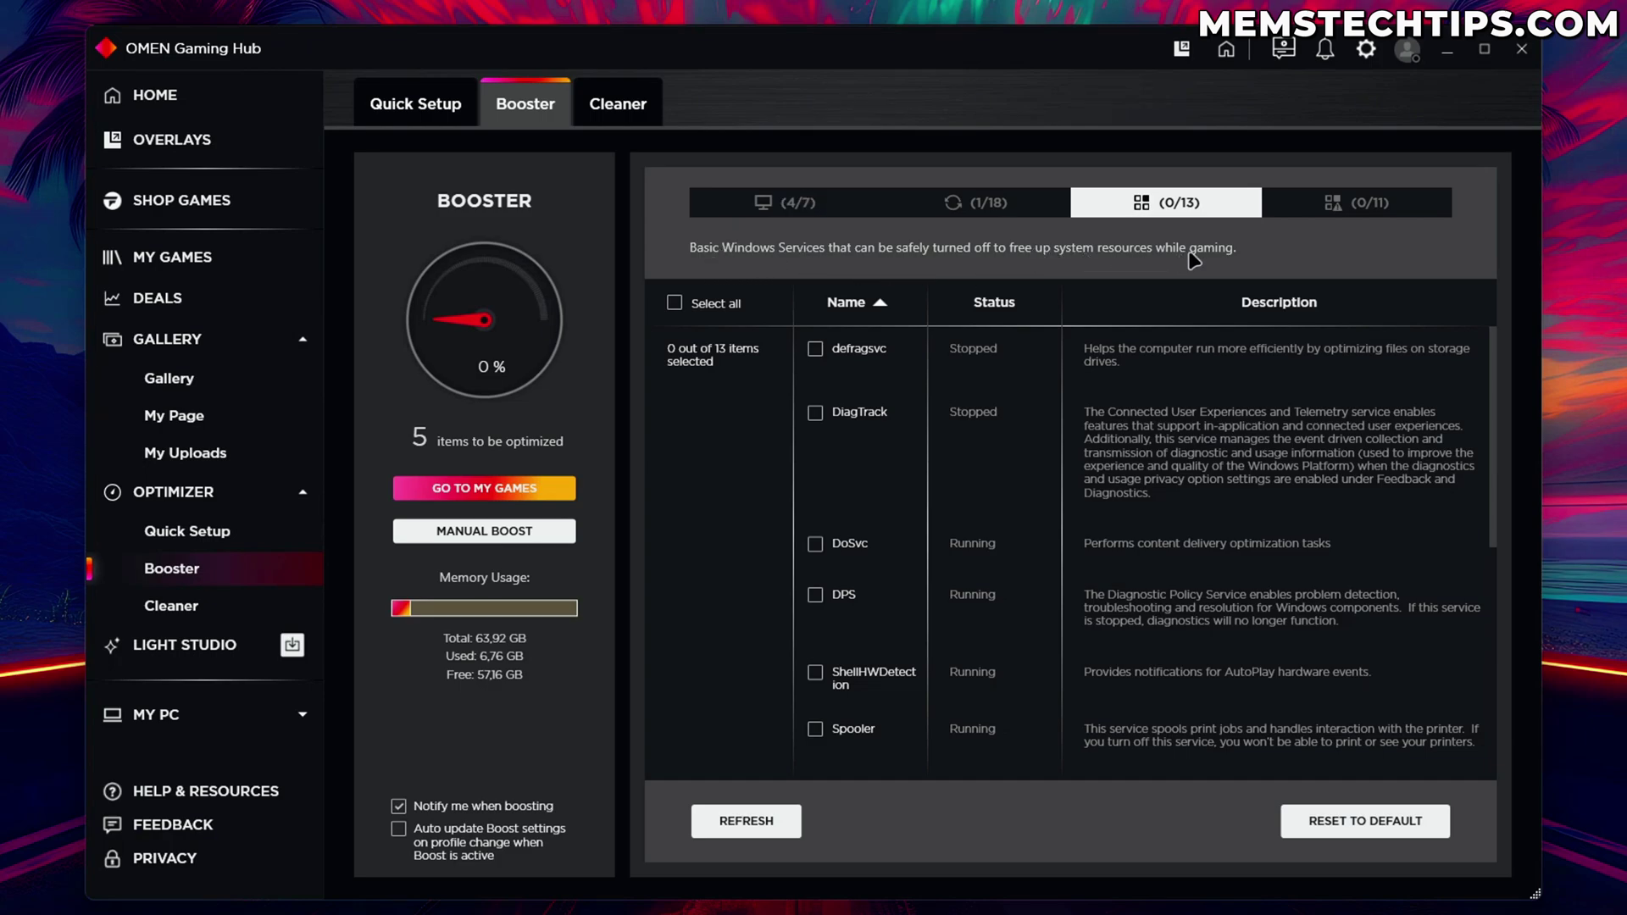
scroll(1034, 377, "down", 1)
scroll(1034, 377, "up", 1)
scroll(988, 440, "down", 1)
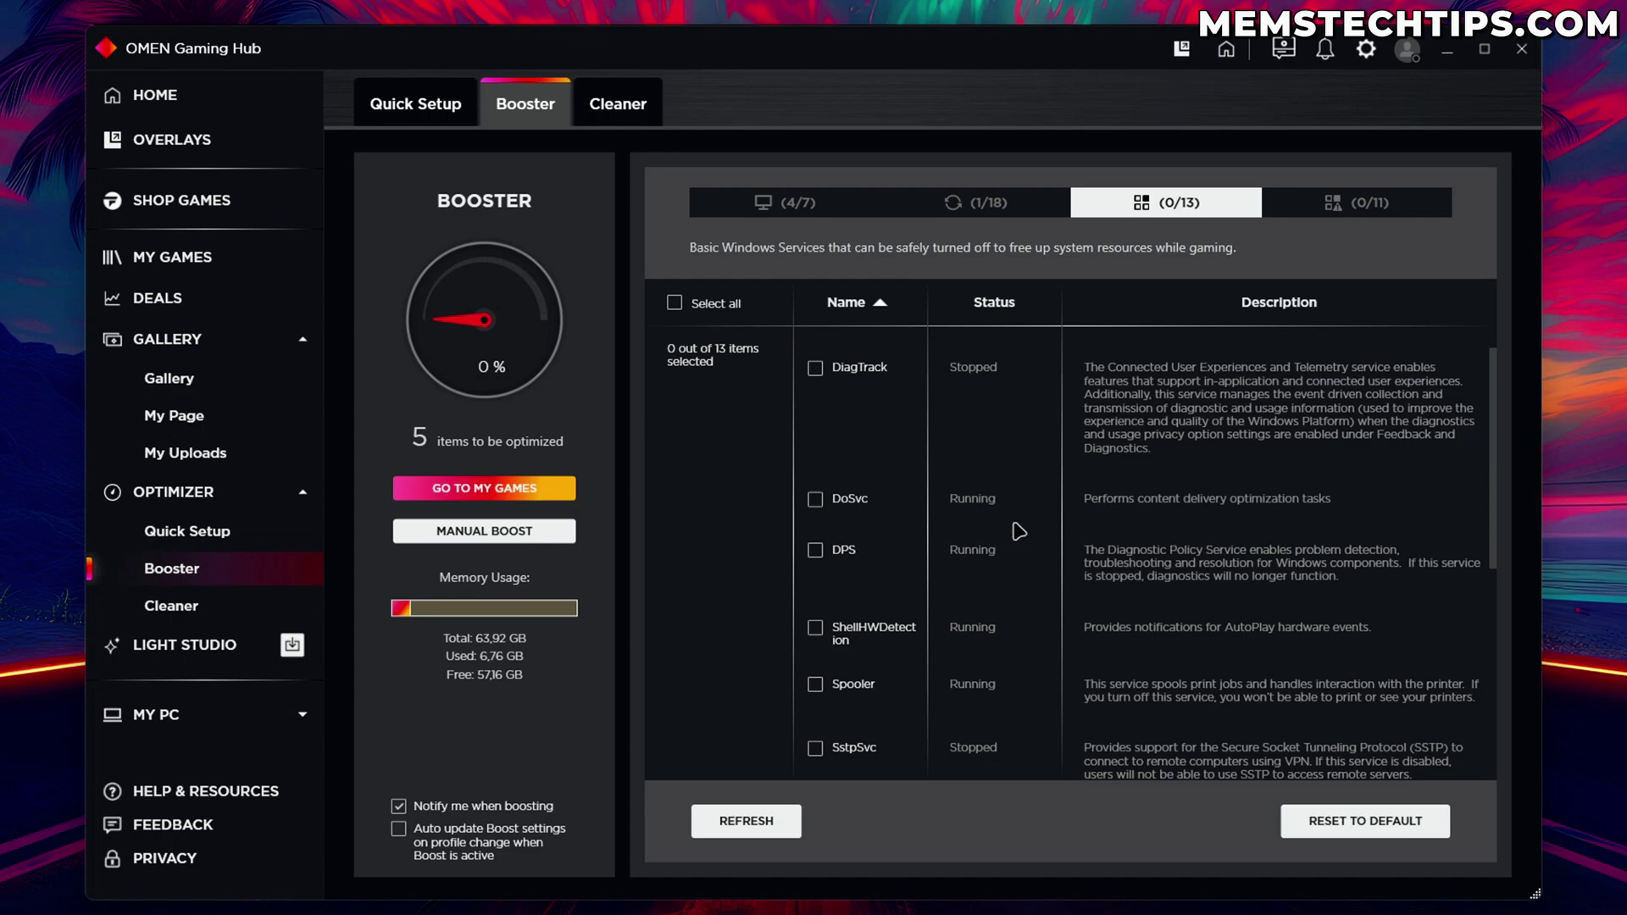
scroll(1007, 513, "down", 1)
scroll(1034, 373, "up", 2)
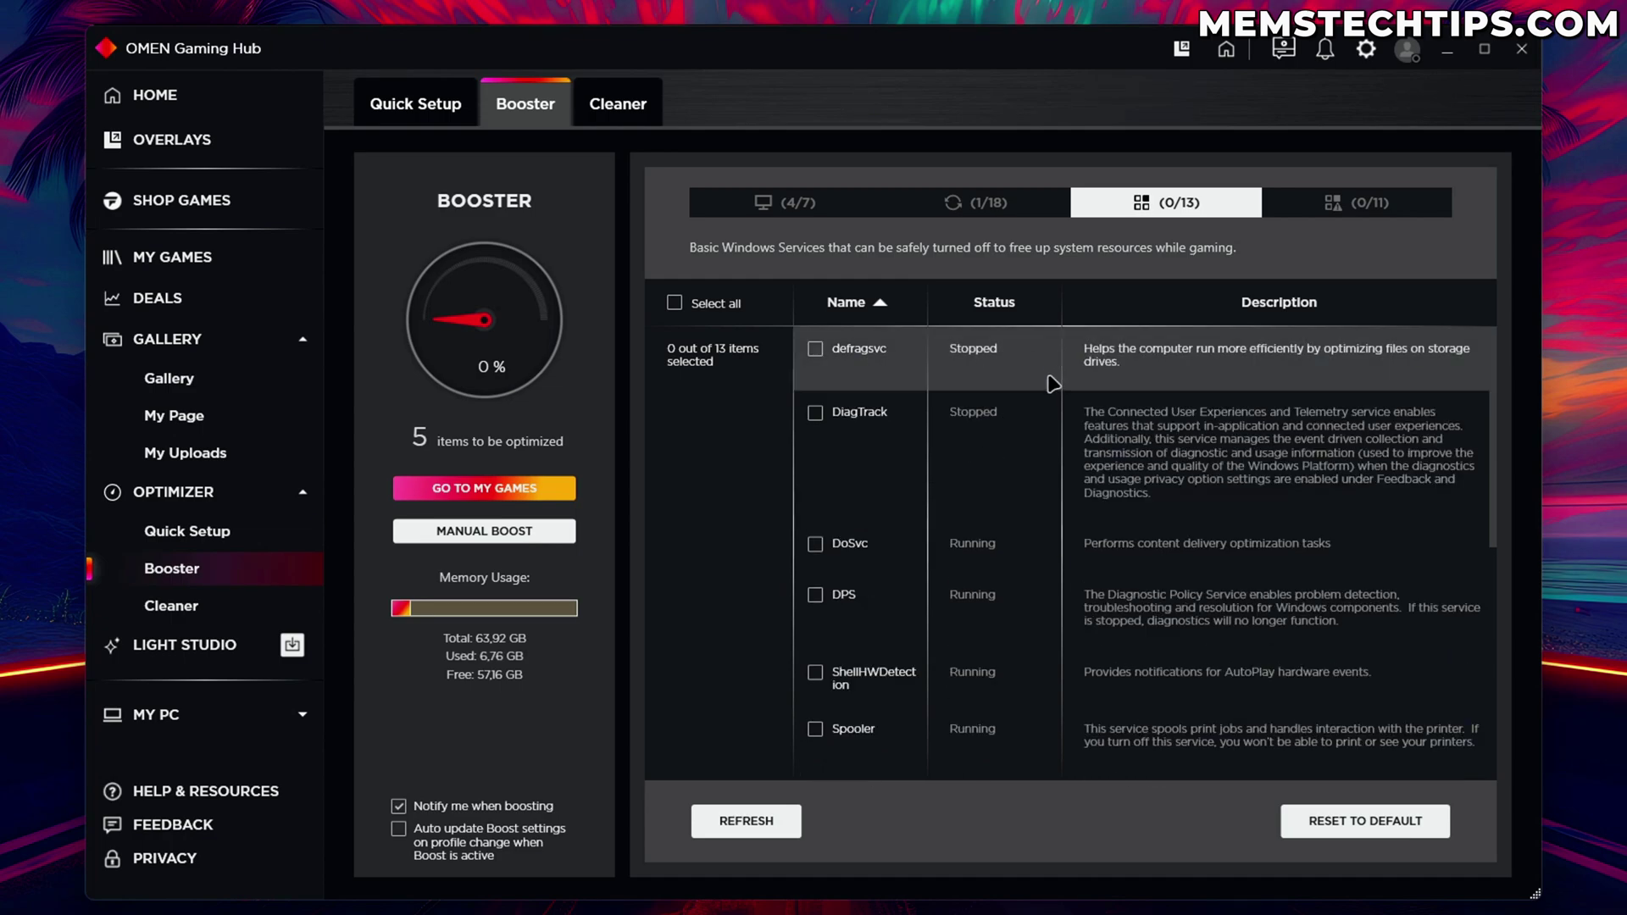
scroll(1053, 384, "down", 5)
scroll(980, 453, "up", 5)
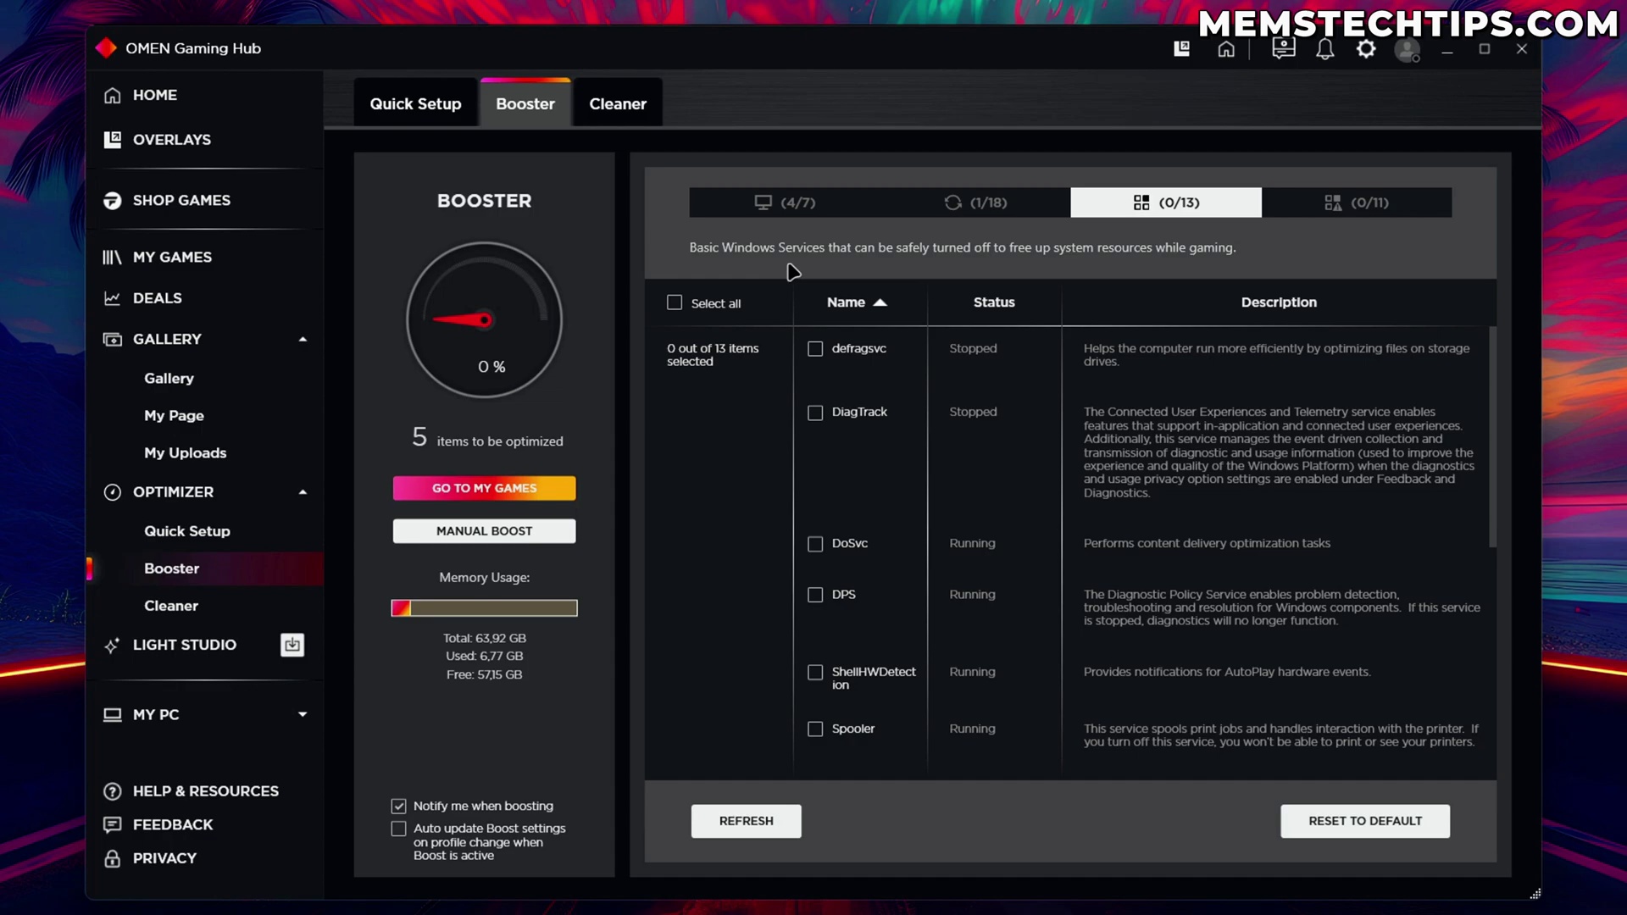
left_click(1379, 209)
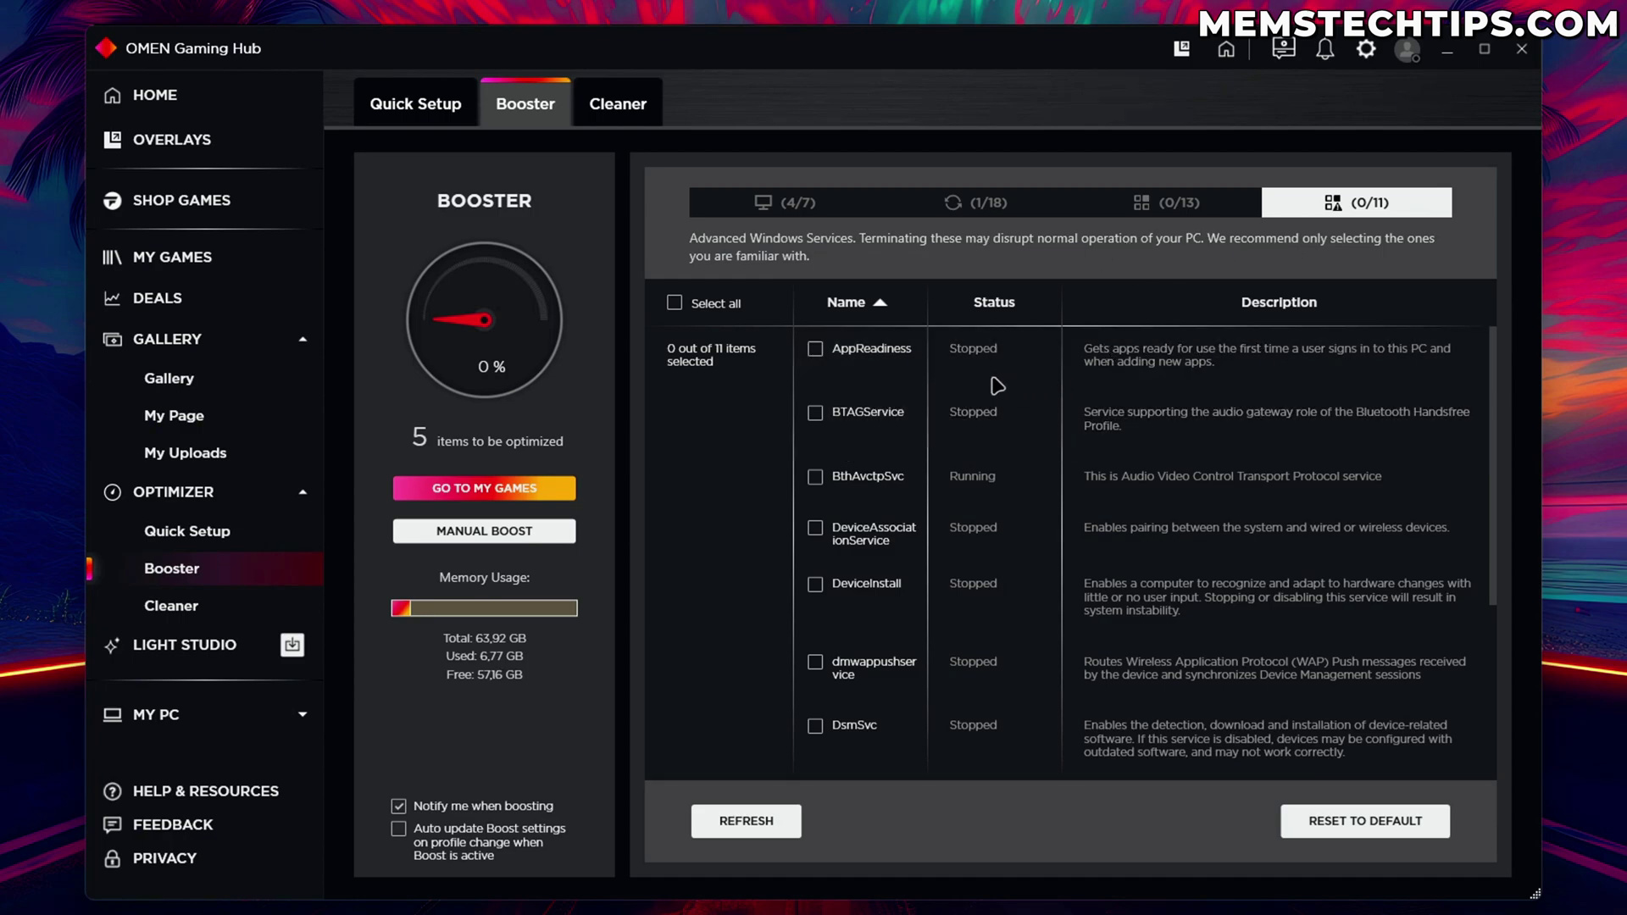
scroll(992, 381, "down", 3)
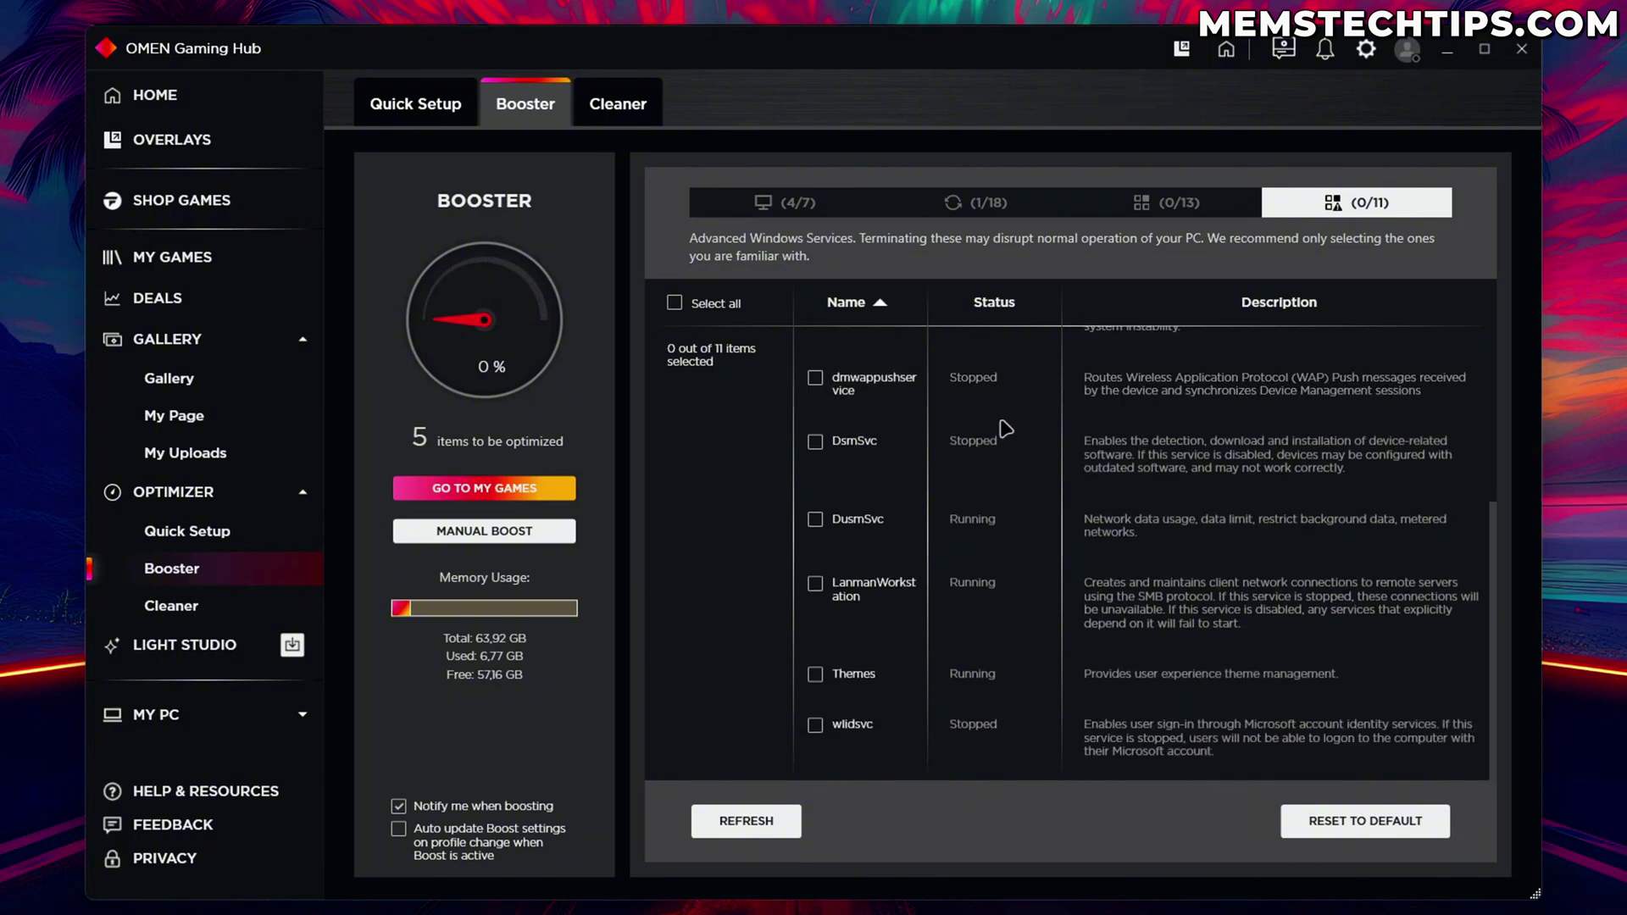
scroll(1003, 424, "up", 3)
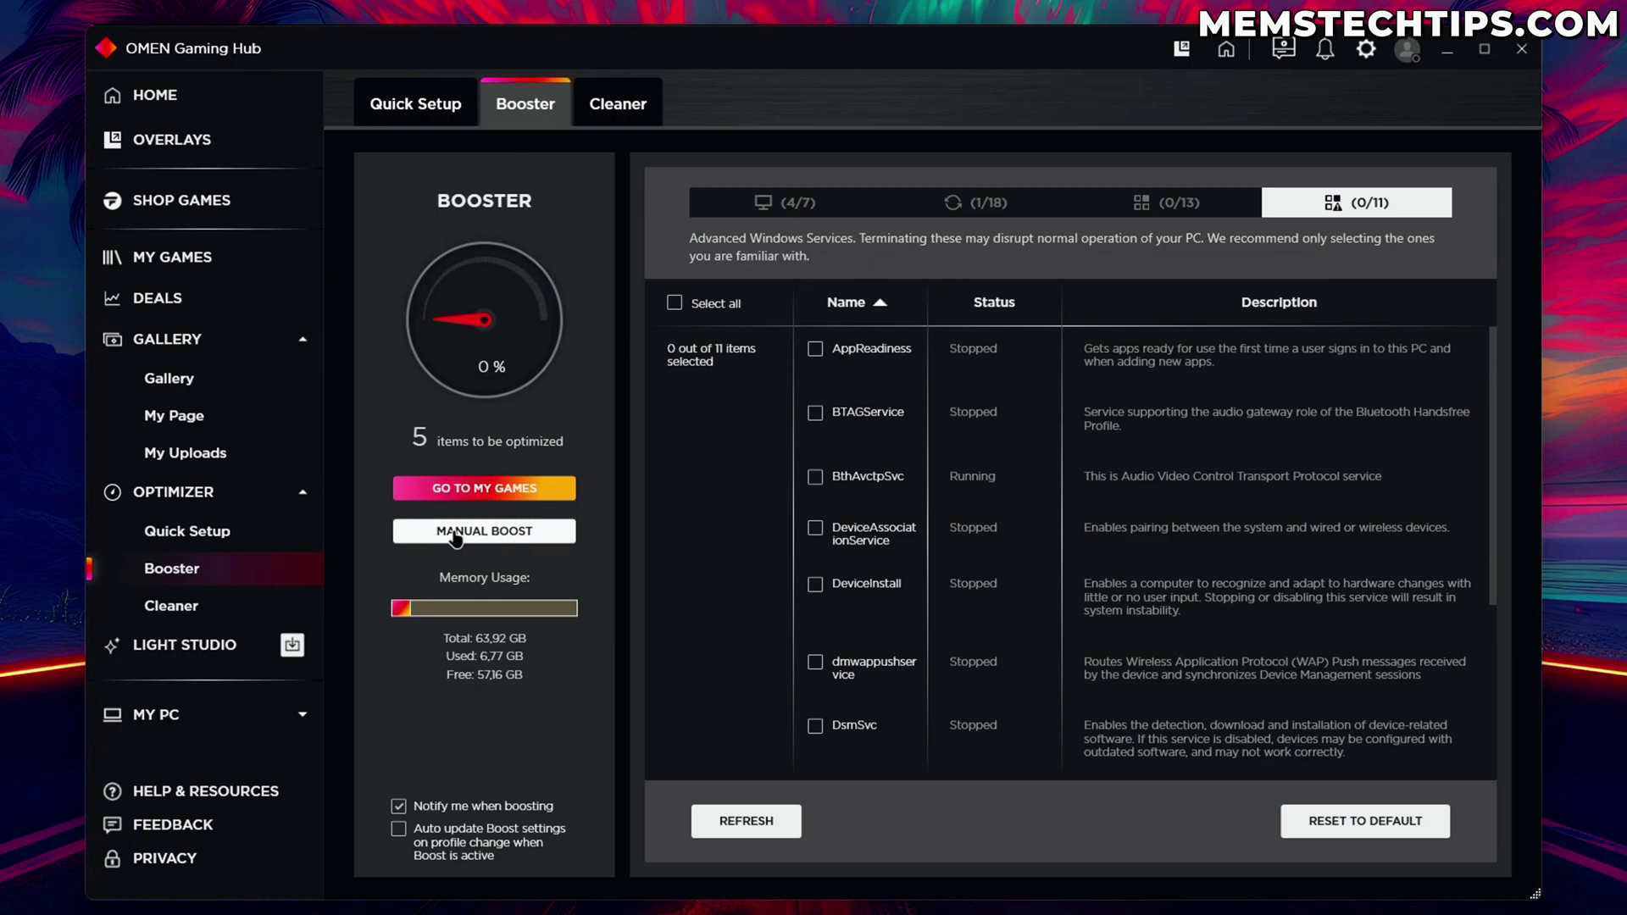
Run a manual boost with the selected items and restore the system from the boosted state.
left_click(505, 533)
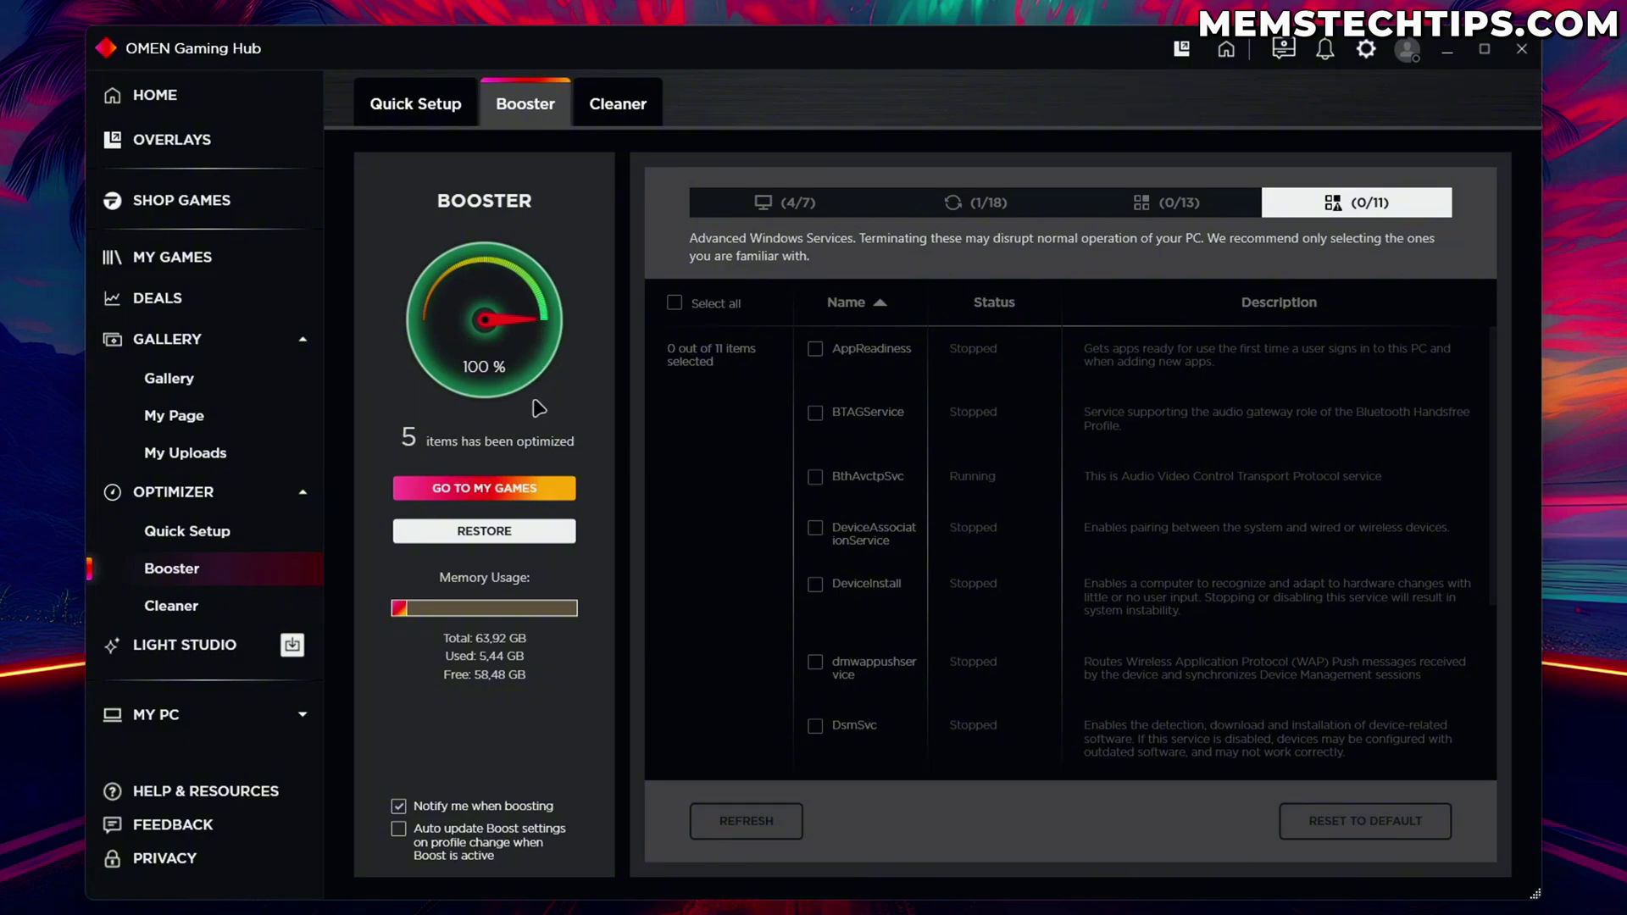
left_click(532, 540)
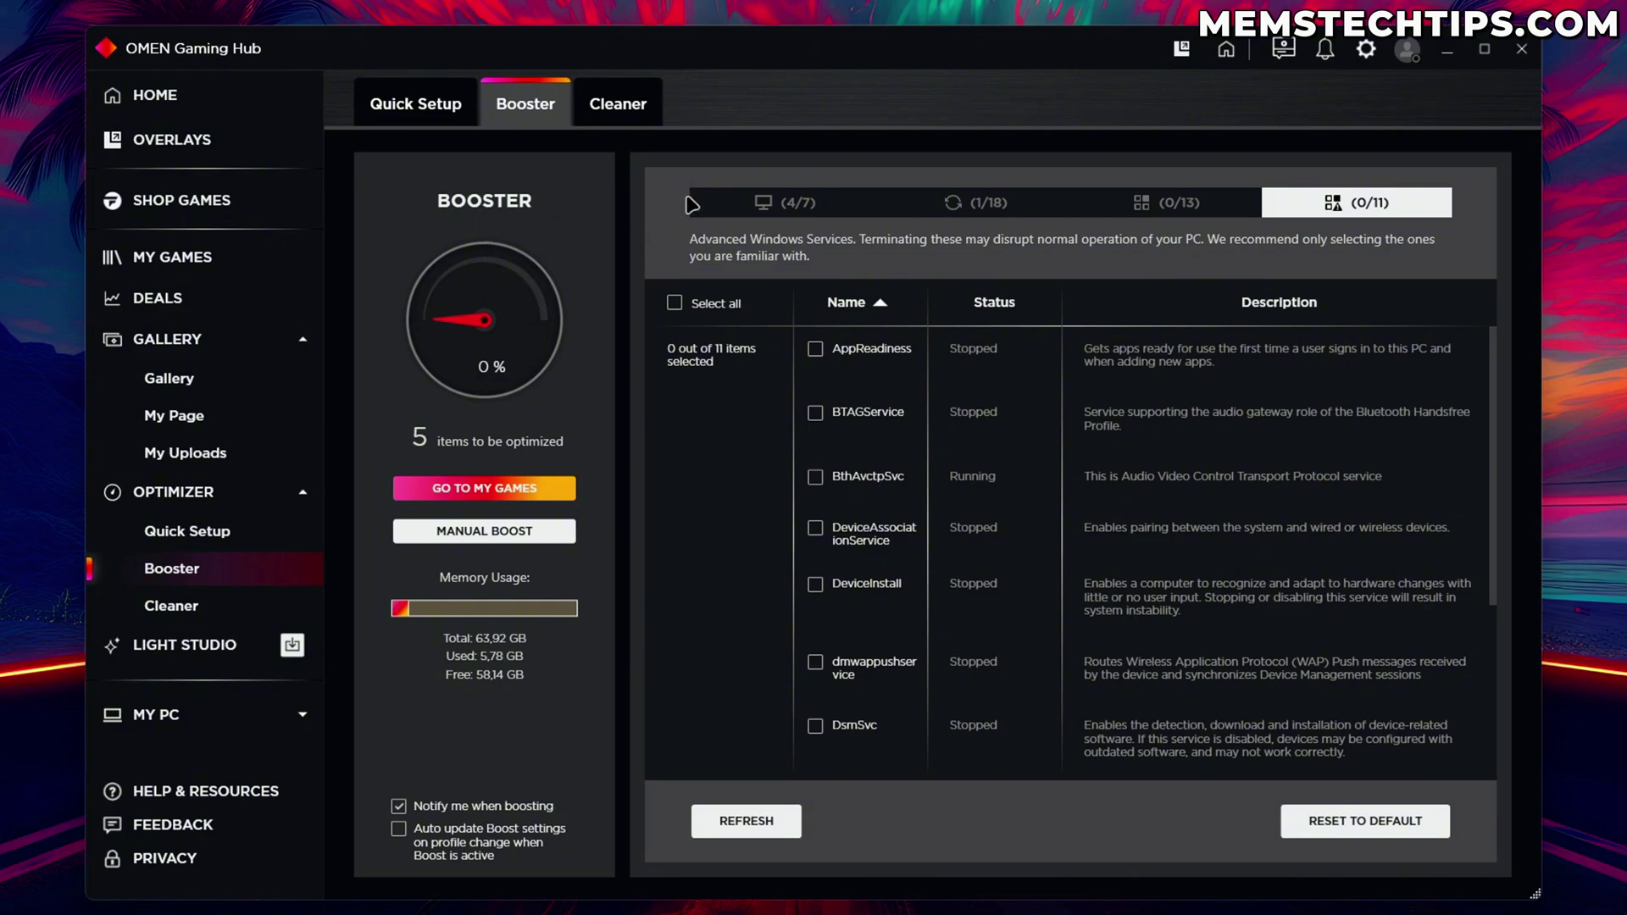
Go through the Cleaner introduction to the end and scan the system for items to clean.
left_click(637, 108)
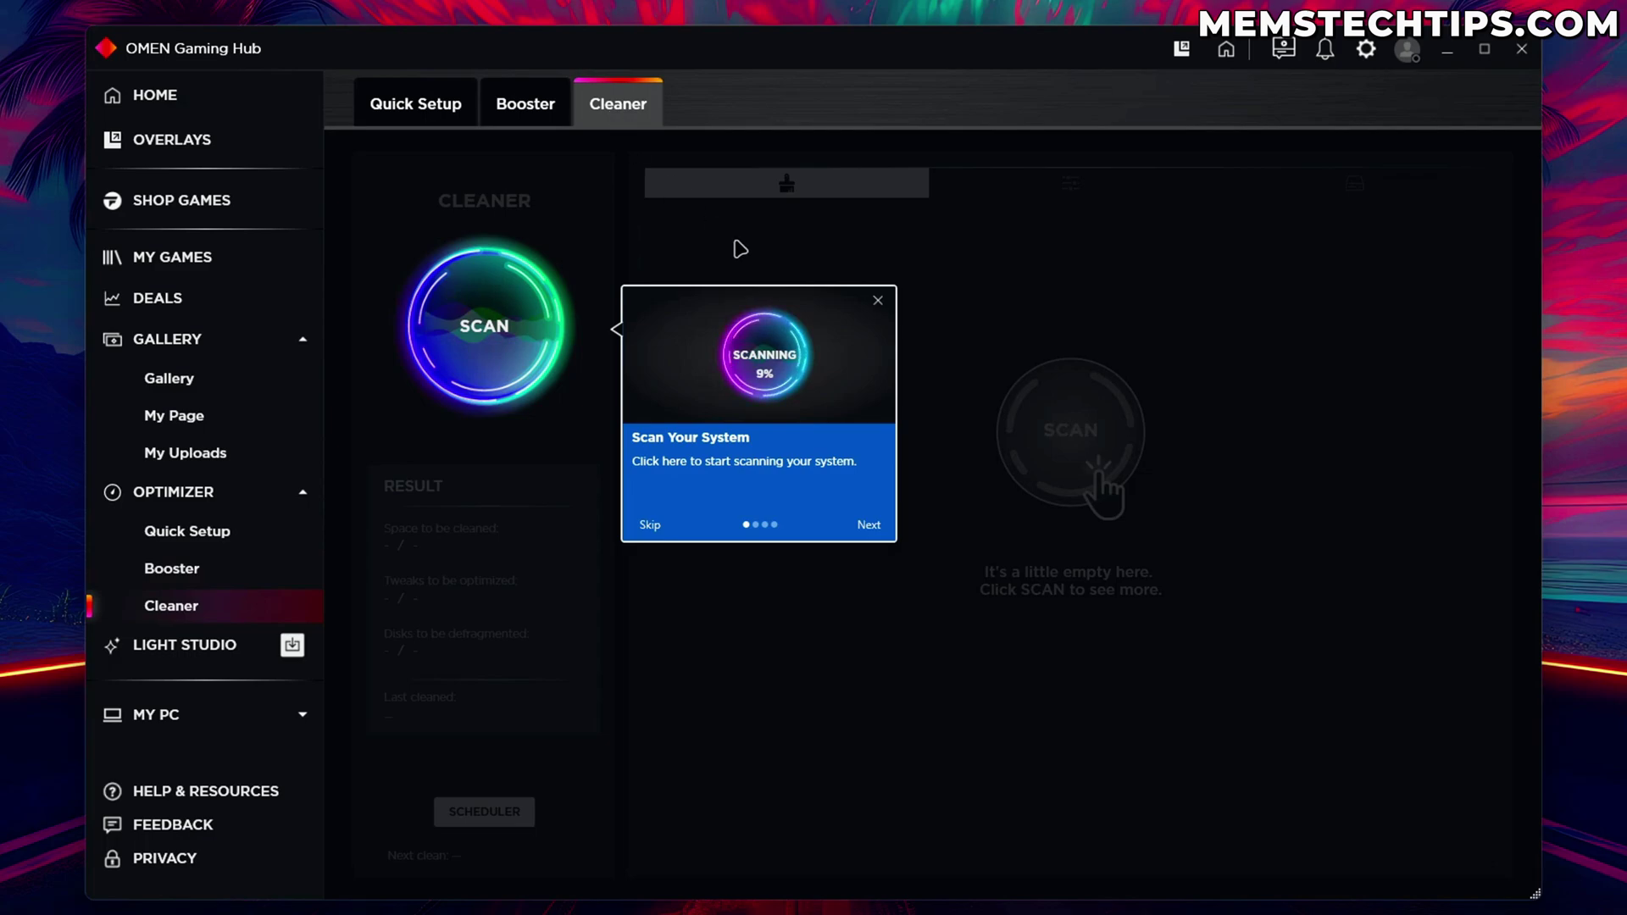
left_click(869, 524)
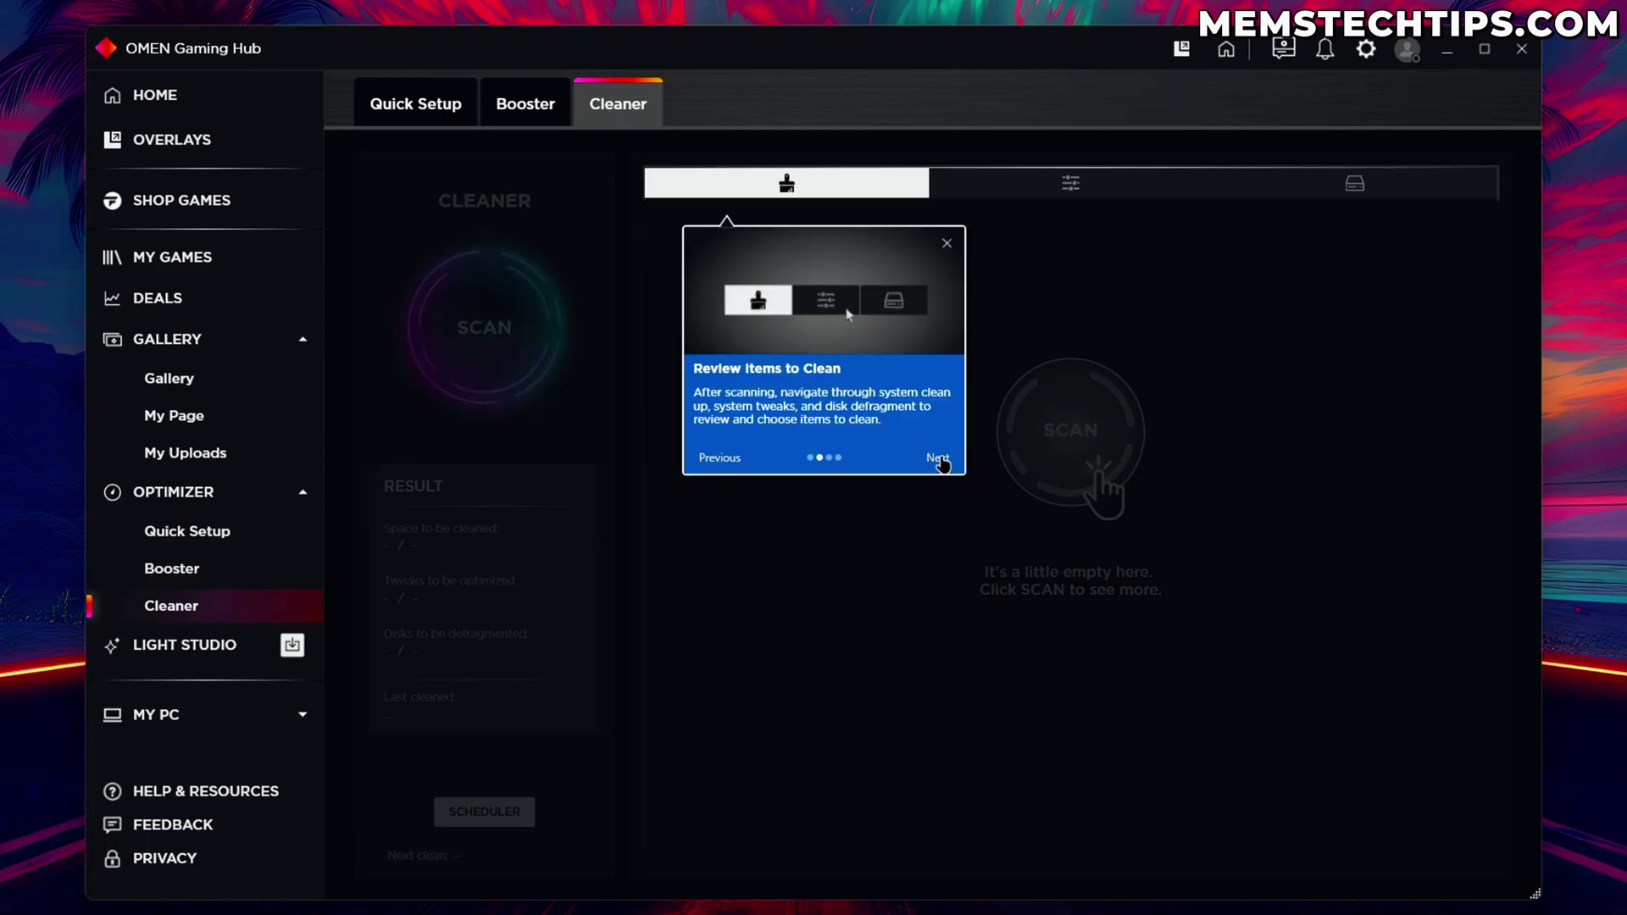
left_click(942, 459)
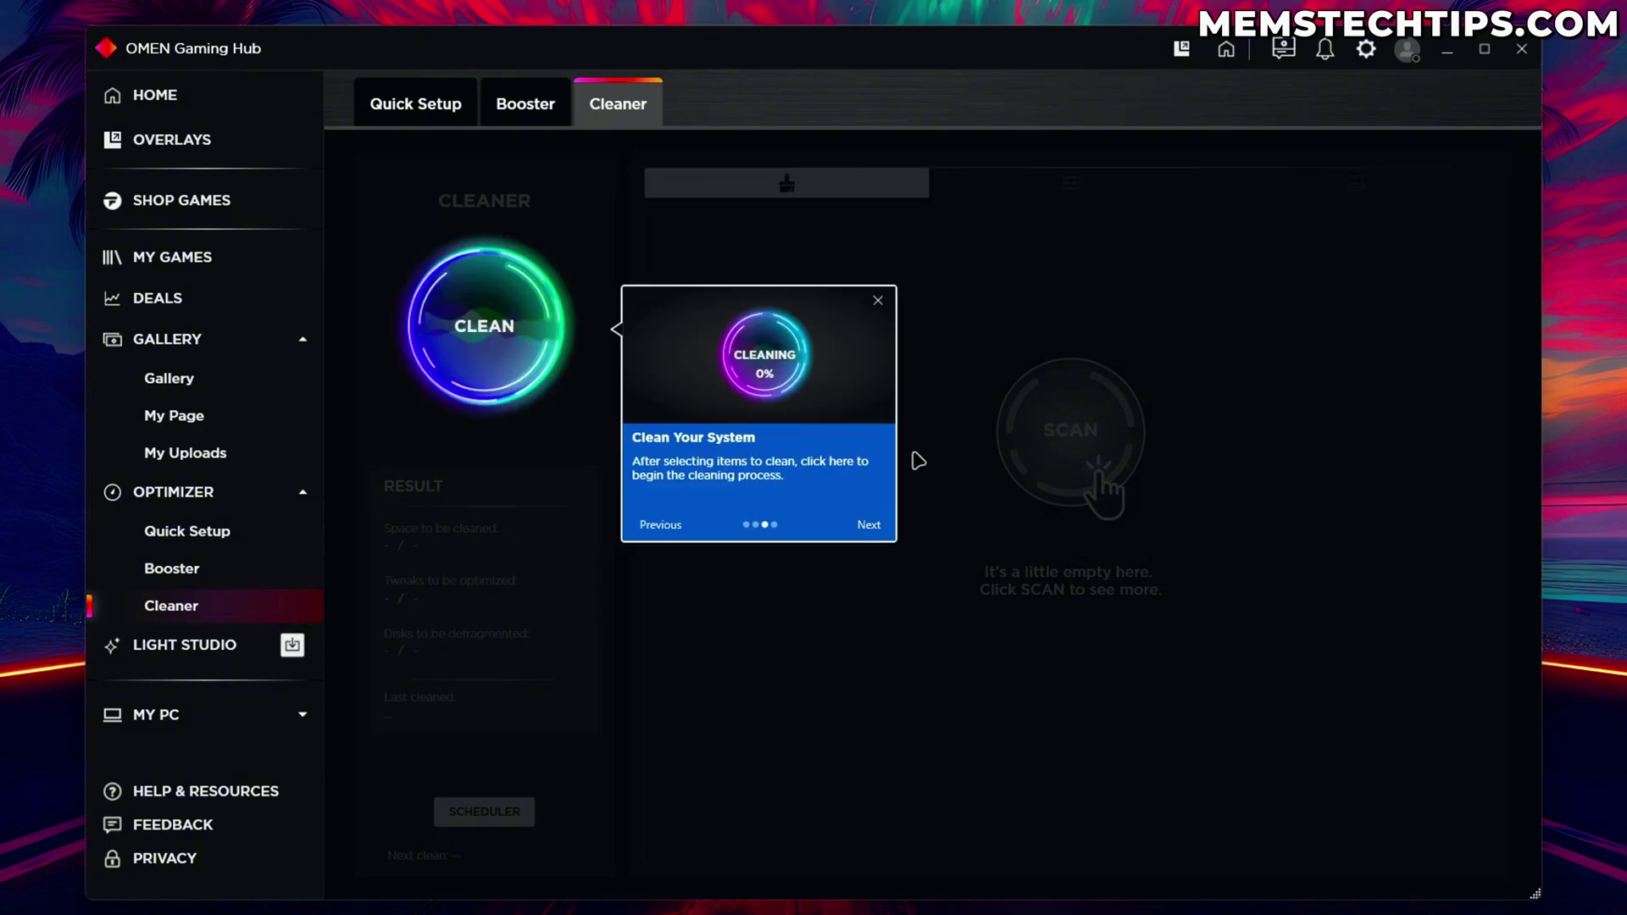
left_click(869, 525)
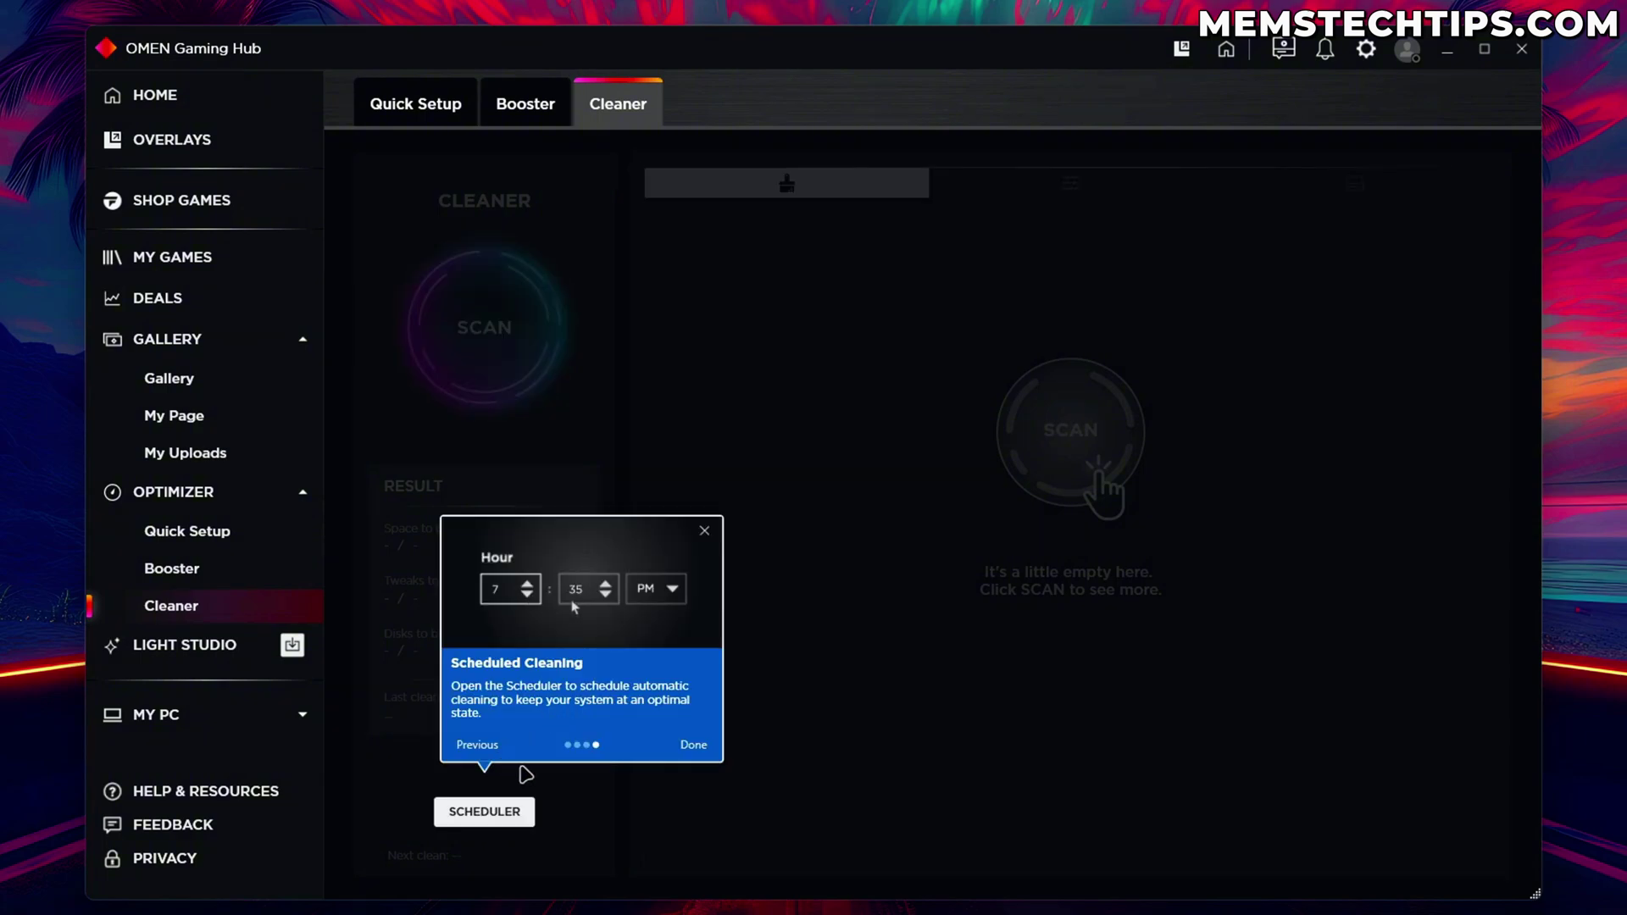
left_click(579, 326)
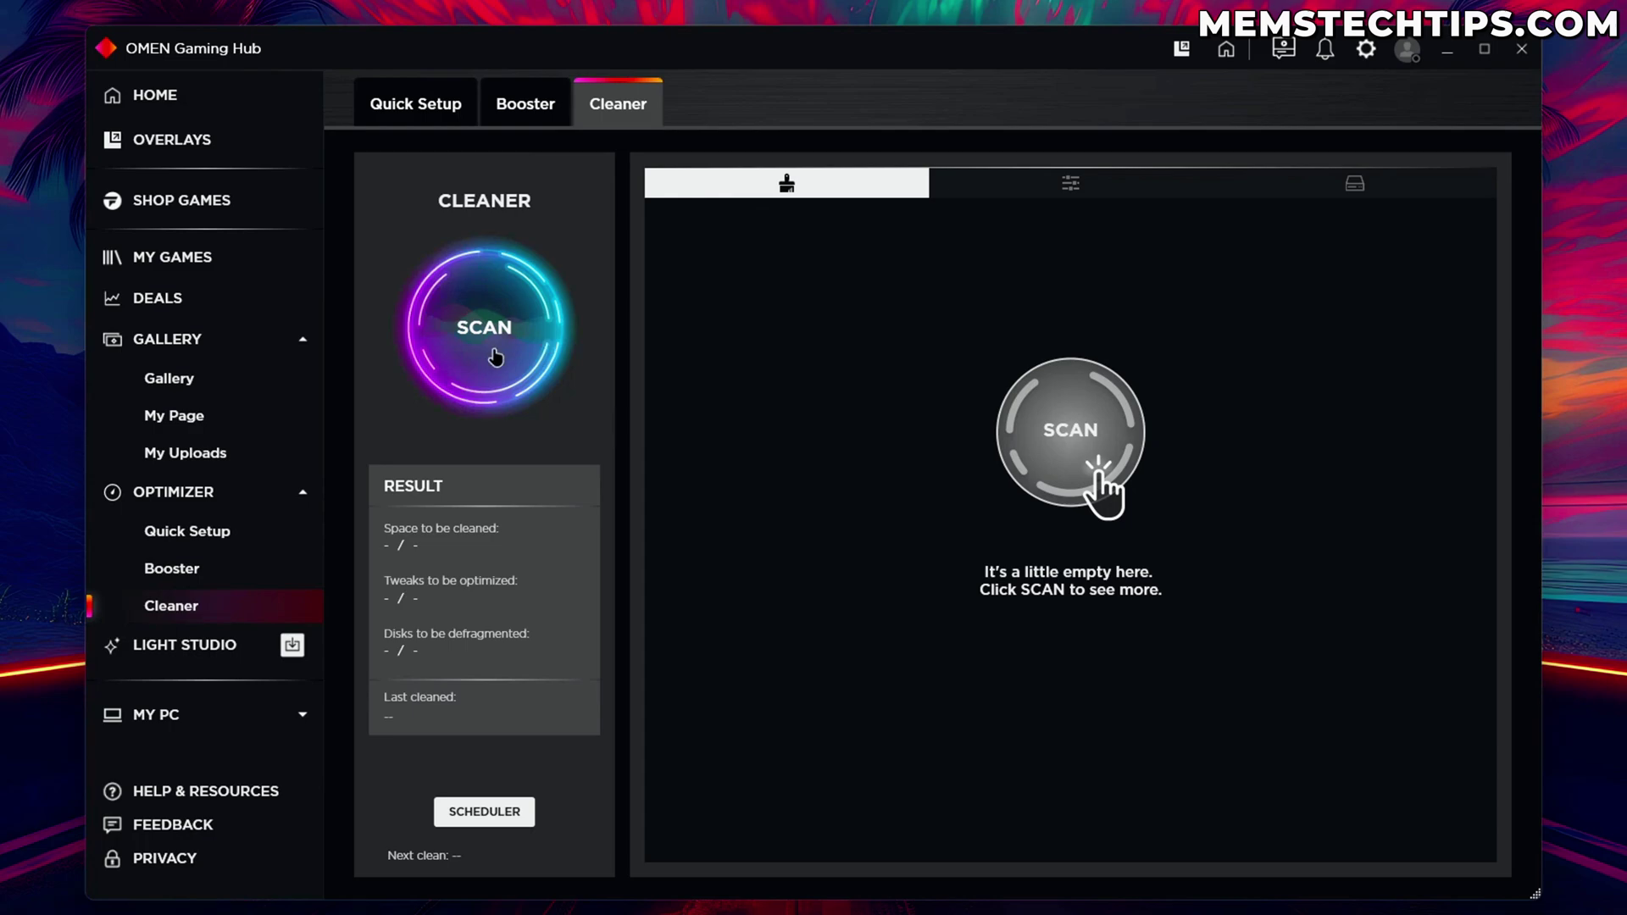
left_click(1070, 430)
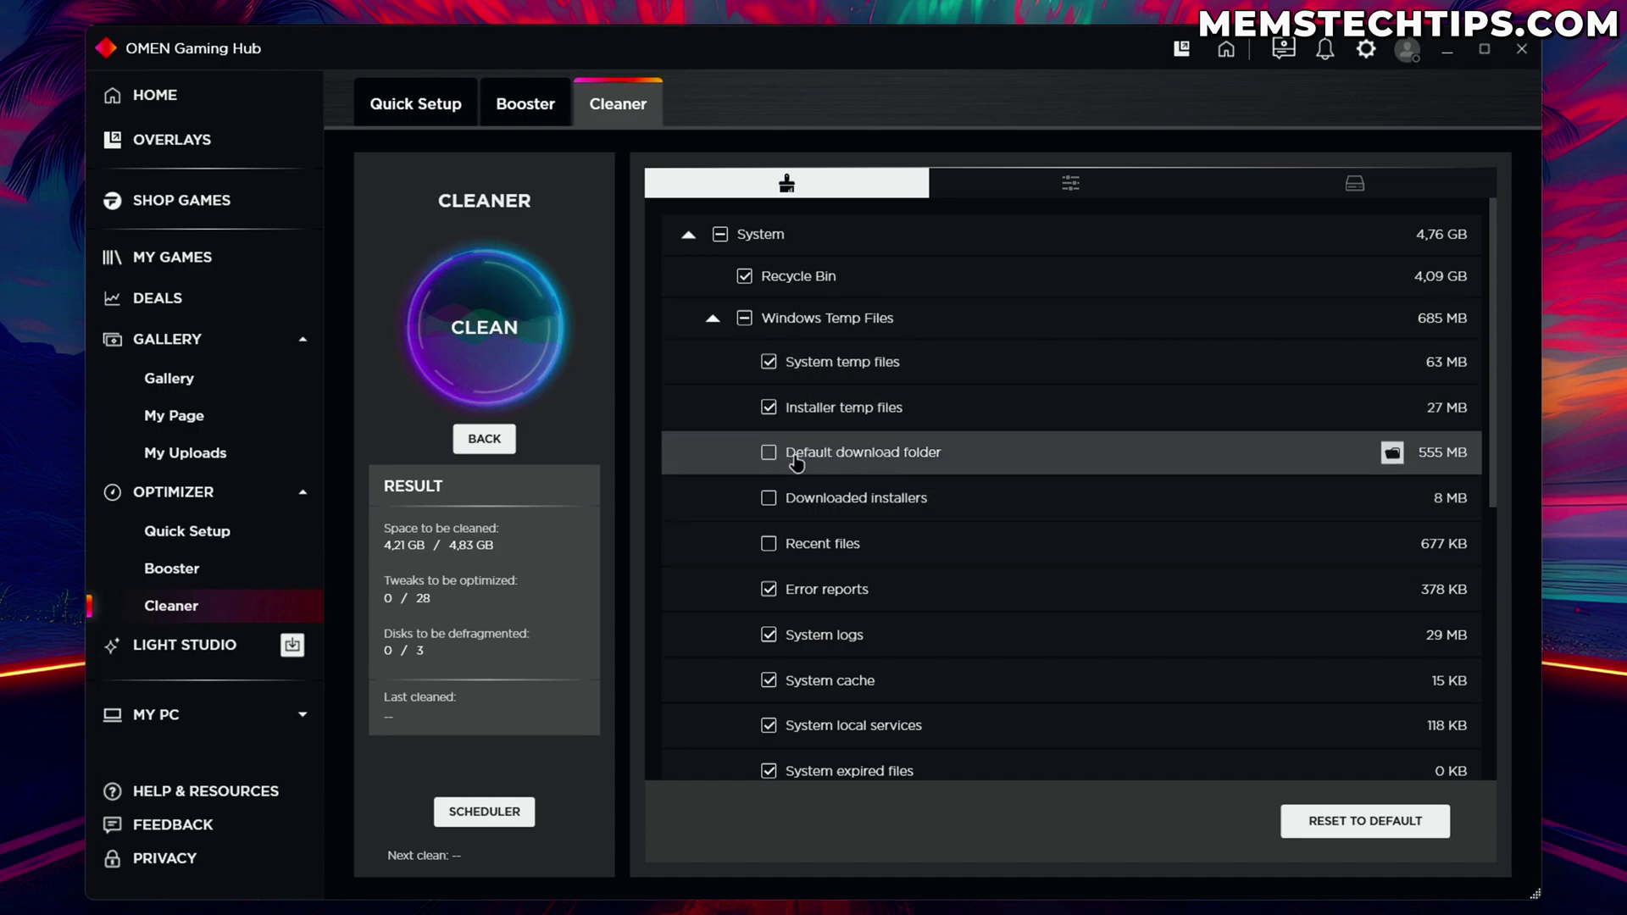
Review the scanned cleanup items and include all Microsoft Edge browser data in the cleaning selection.
scroll(805, 464, "down", 1)
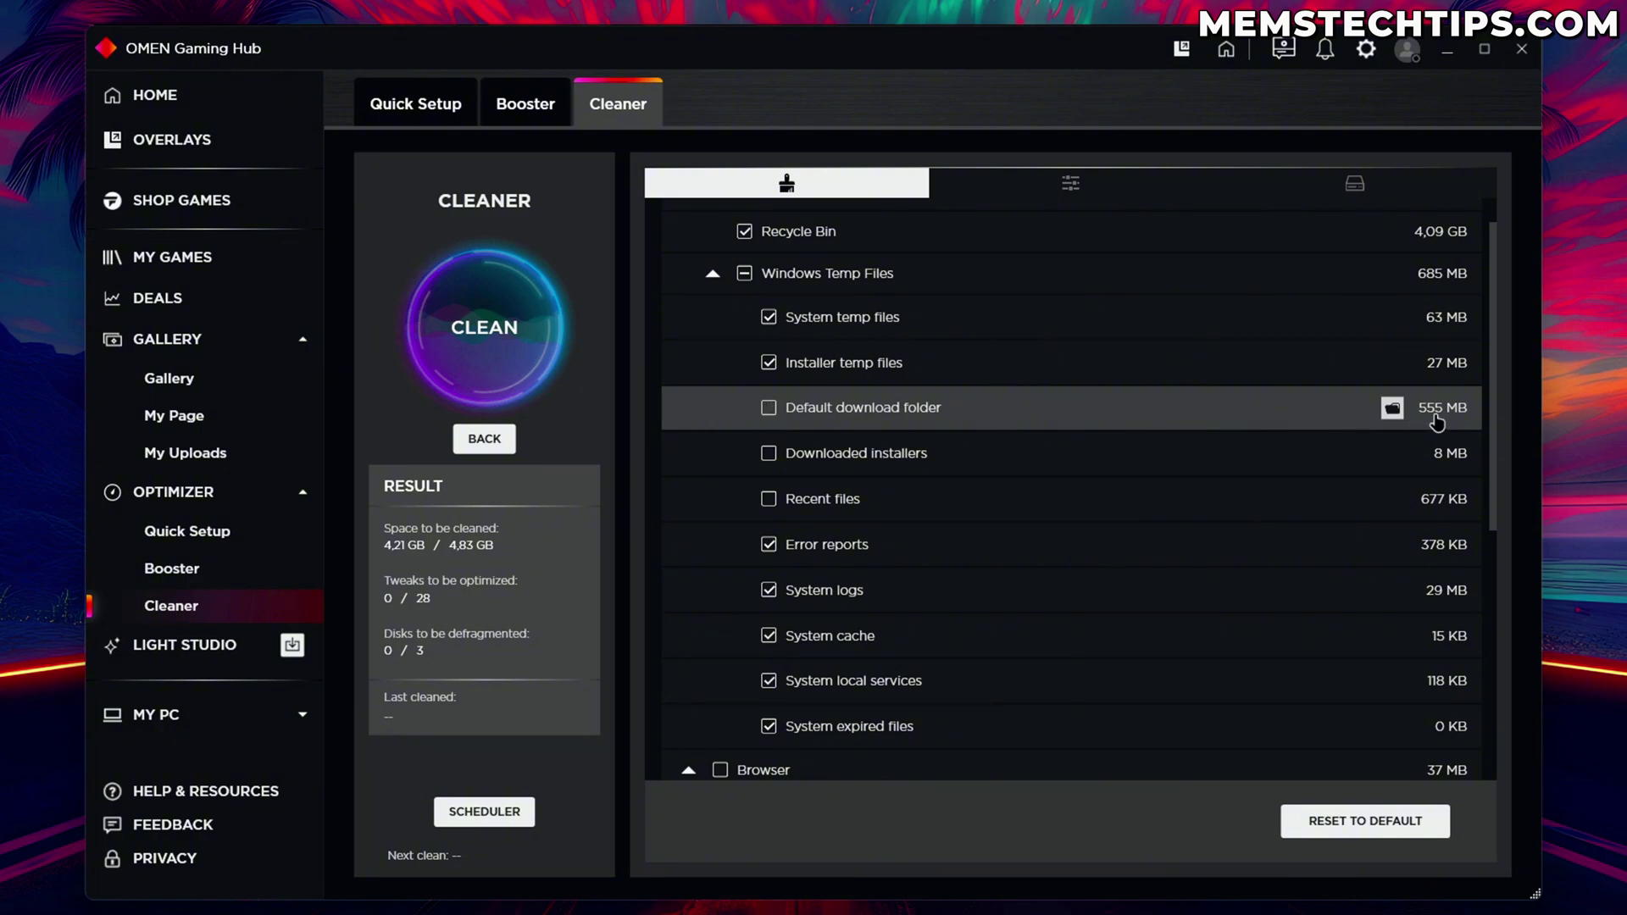
scroll(1093, 409, "down", 1)
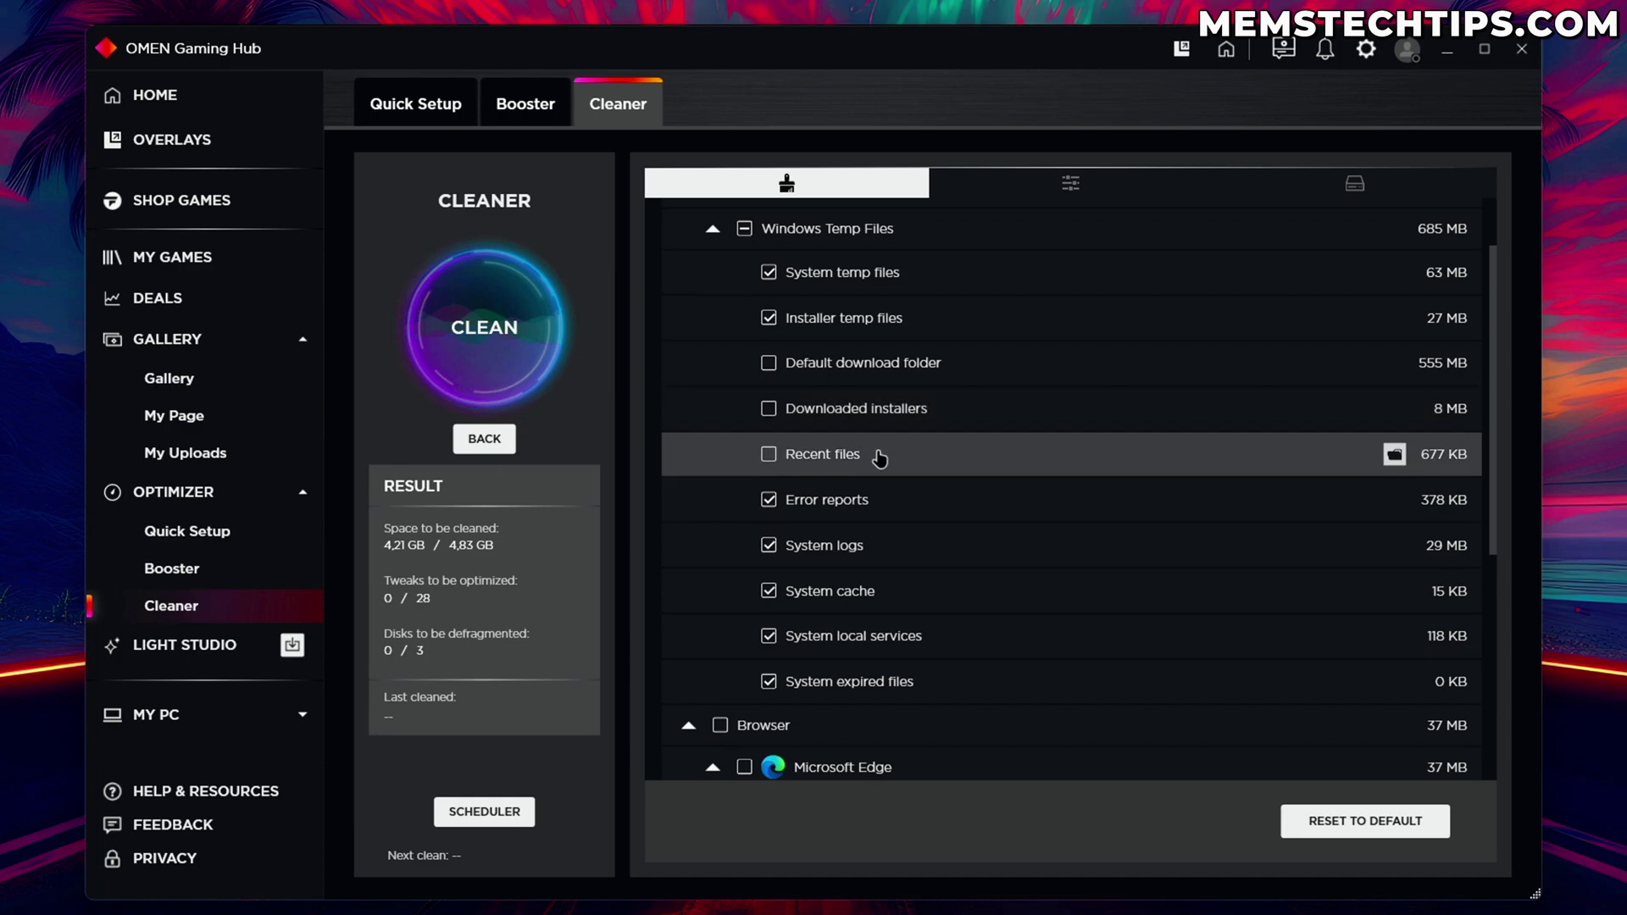
scroll(793, 462, "down", 1)
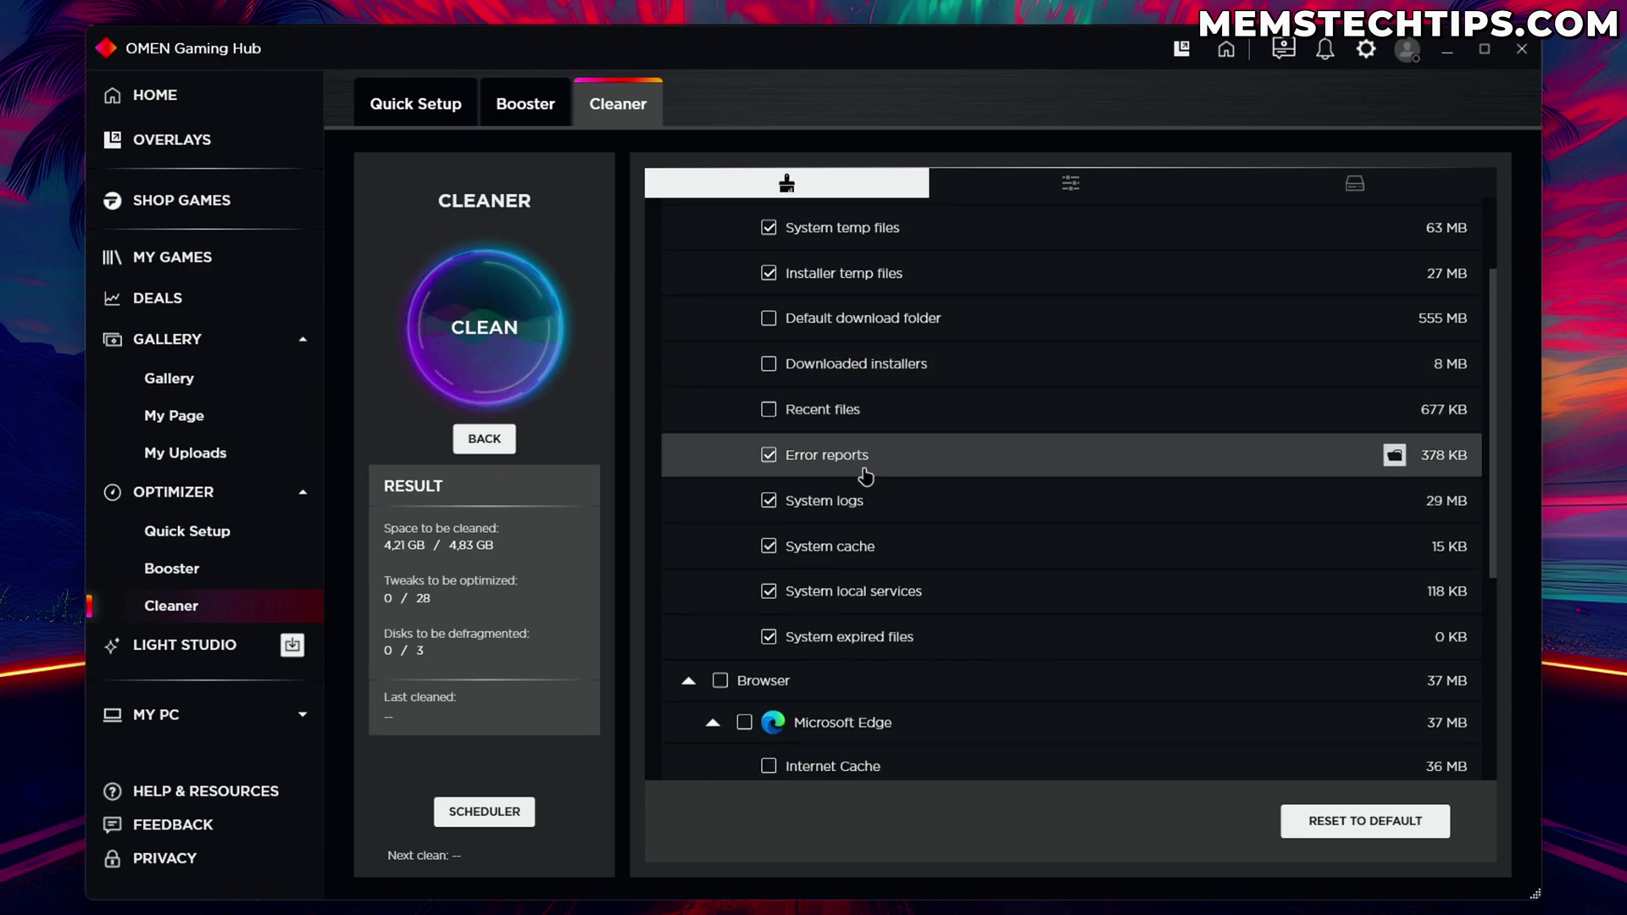
scroll(865, 475, "down", 3)
scroll(832, 534, "down", 3)
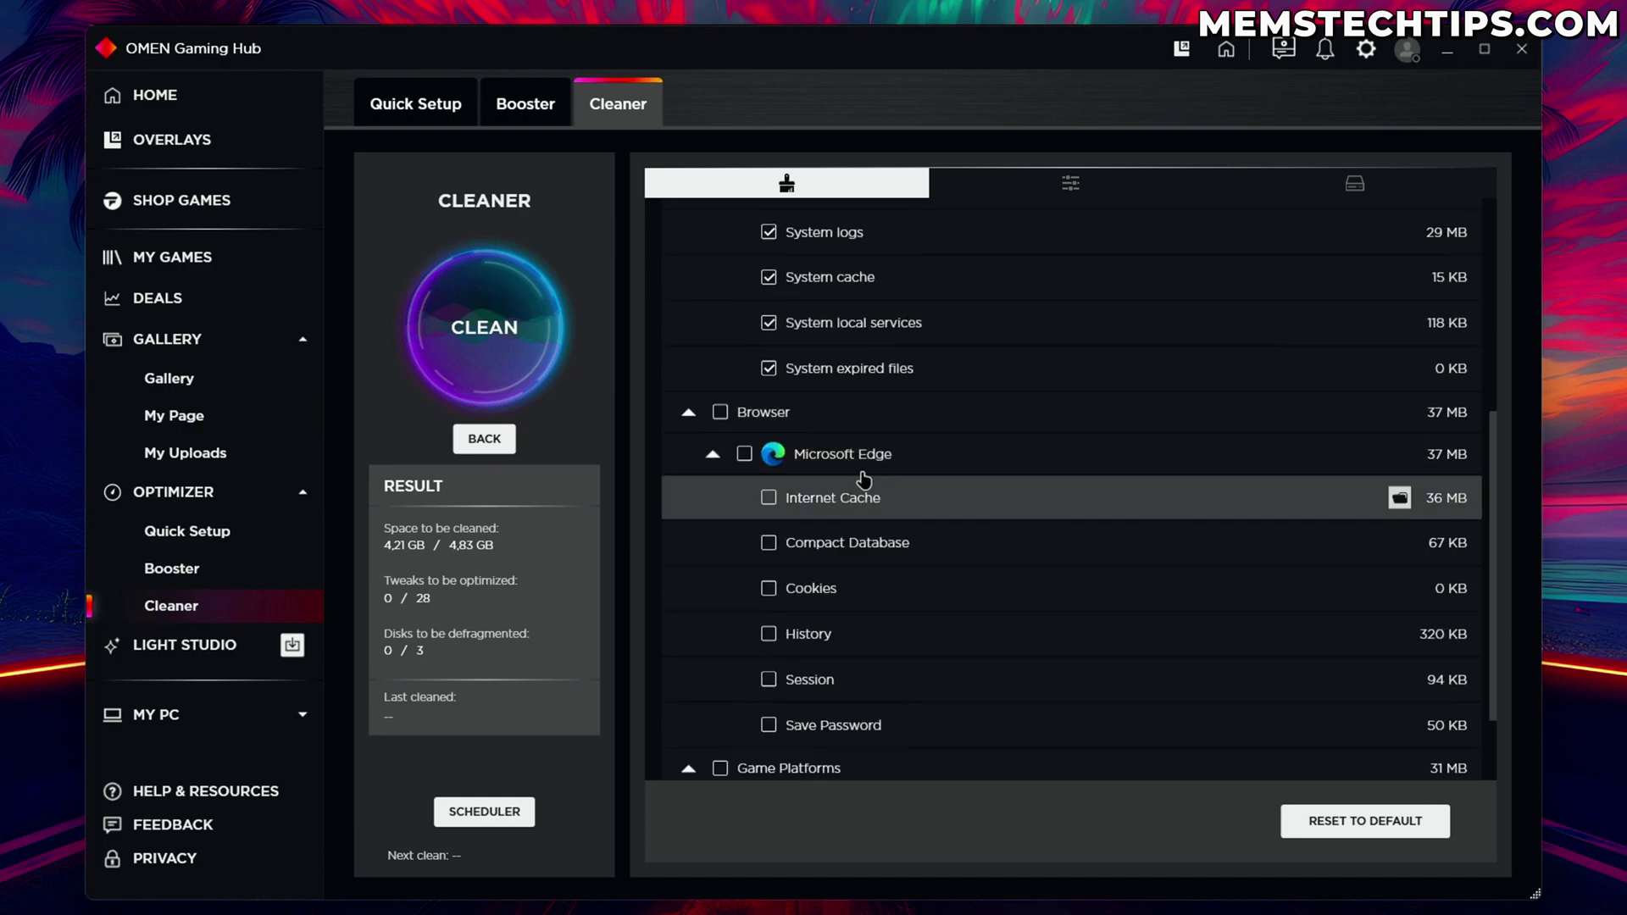
left_click(885, 455)
scroll(932, 455, "down", 1)
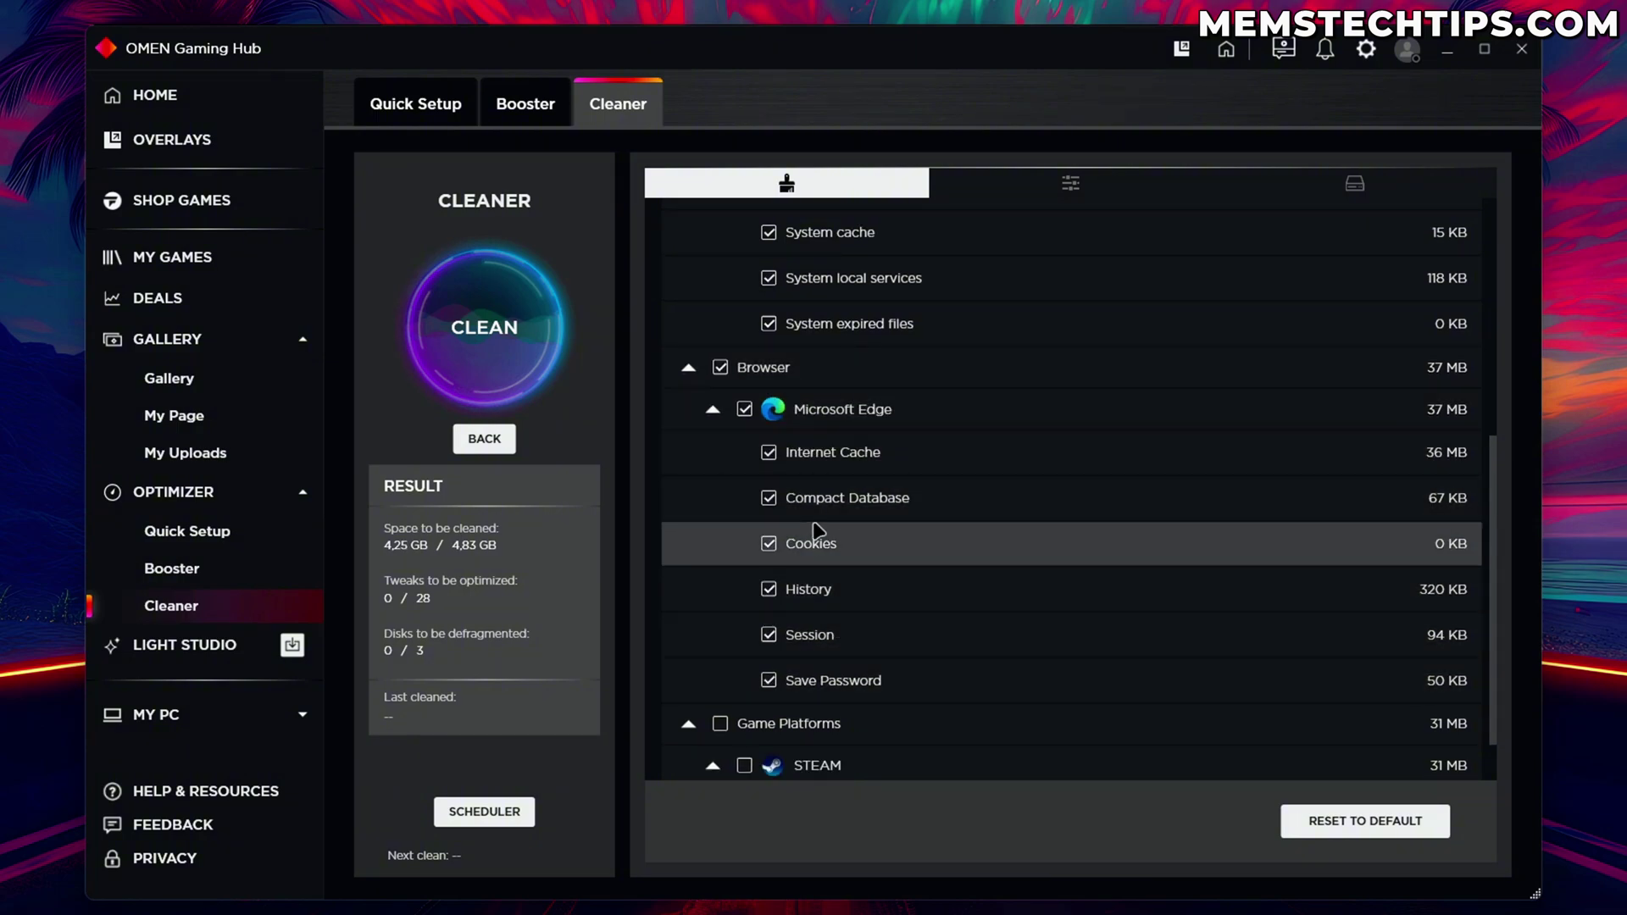
scroll(953, 585, "down", 1)
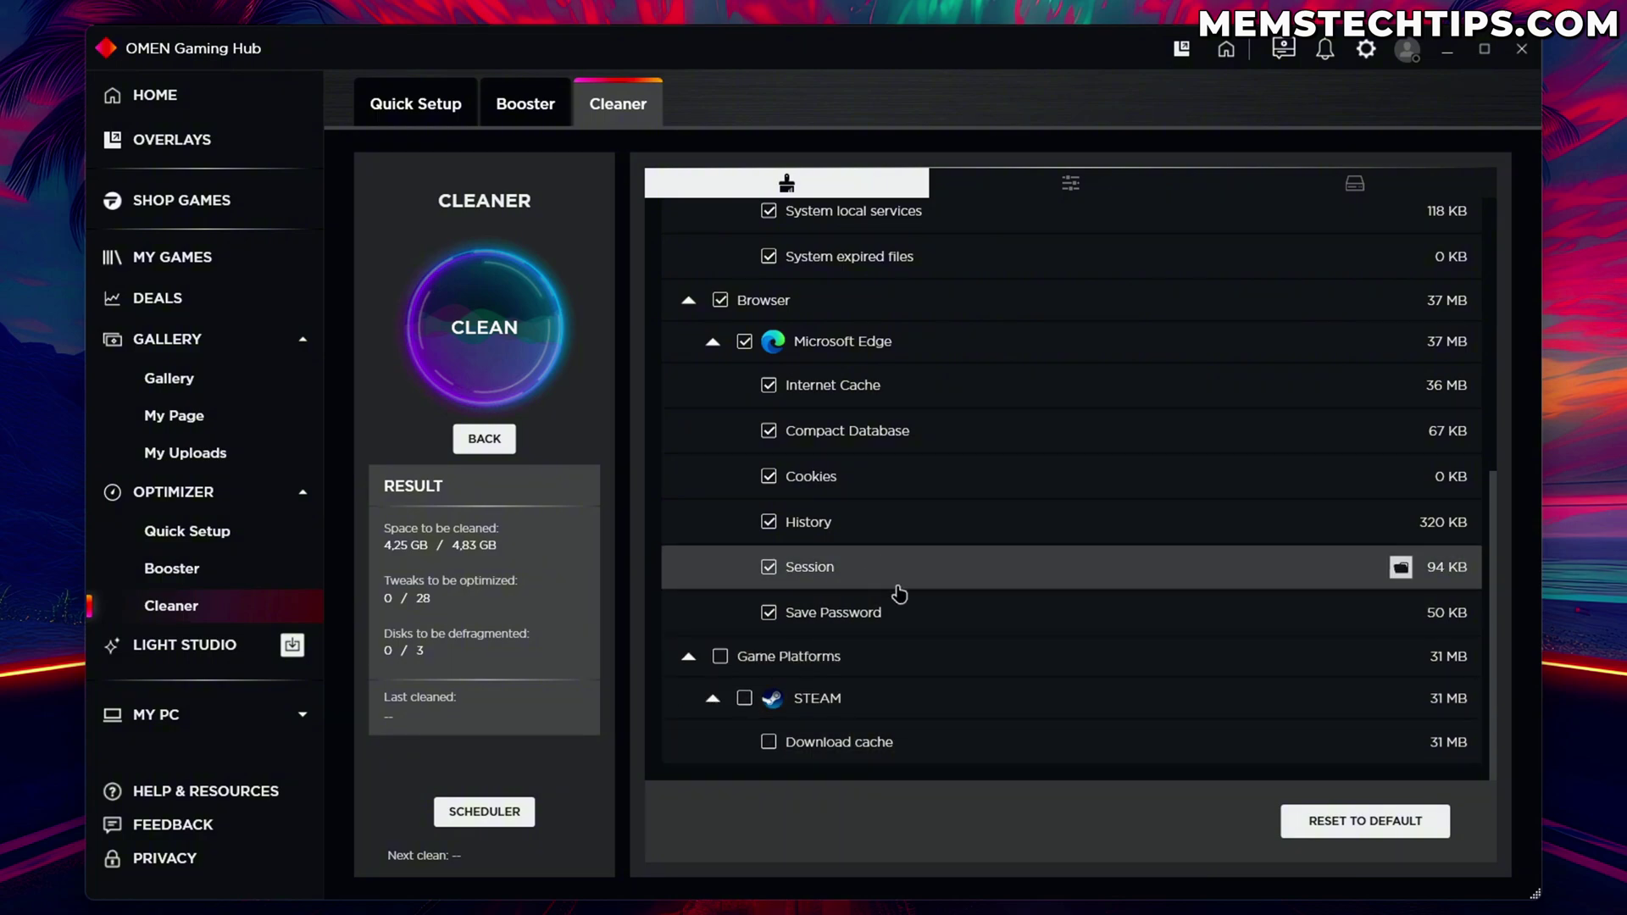
scroll(896, 610, "up", 5)
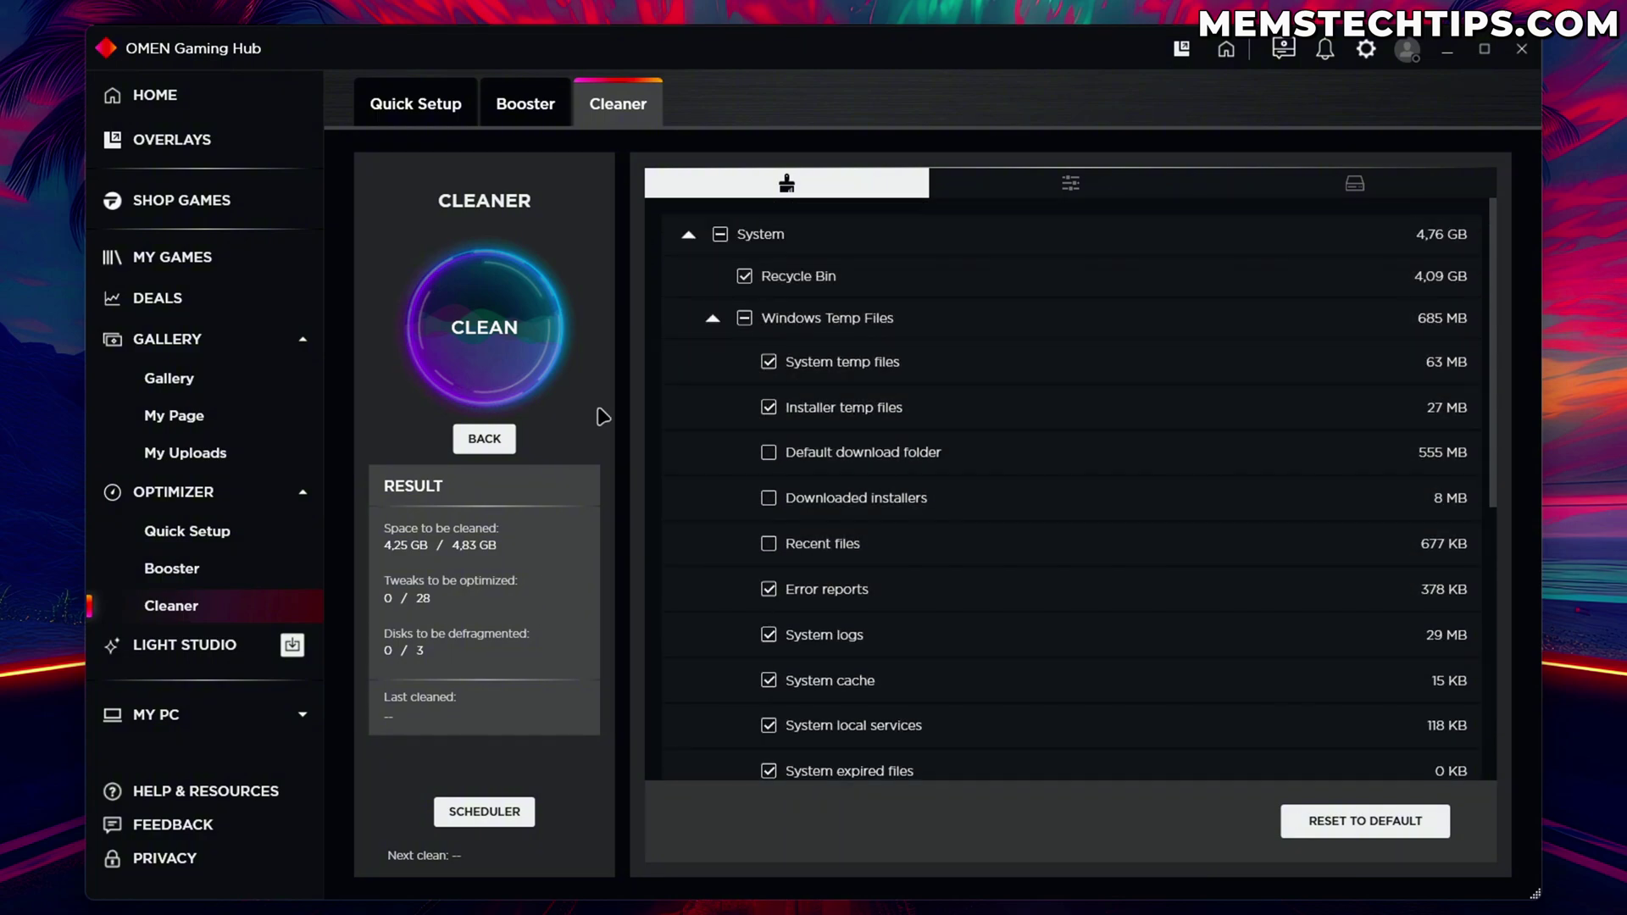
Clean the selected items and check the cleaning status of the individual System and Browser entries.
left_click(490, 335)
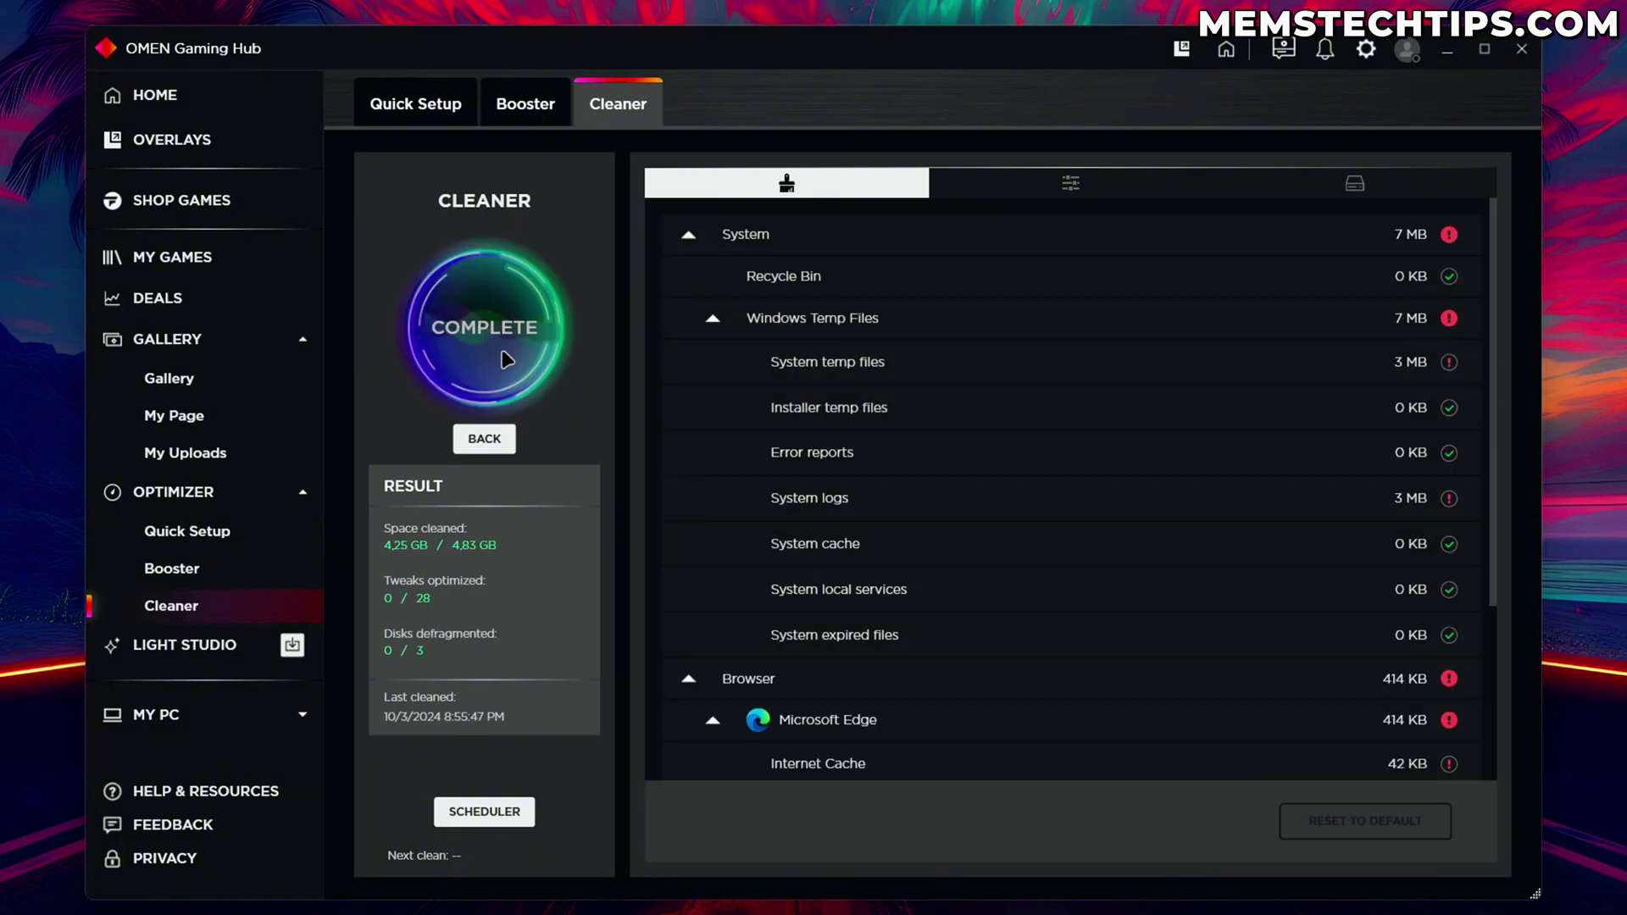
mouse_move(1443, 242)
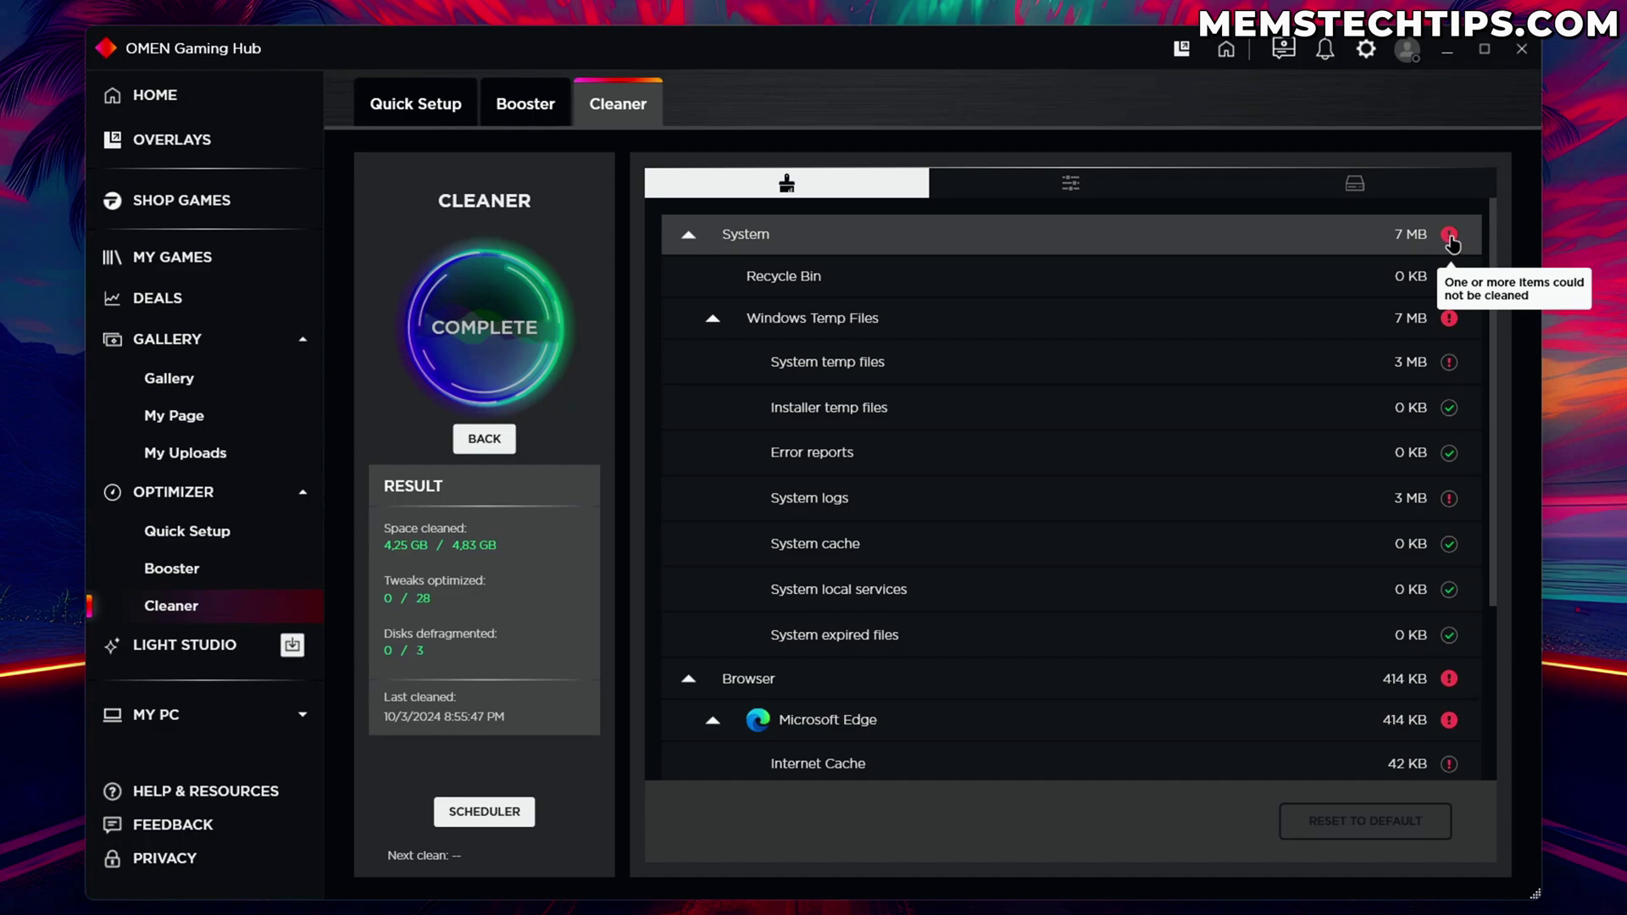
mouse_move(1451, 320)
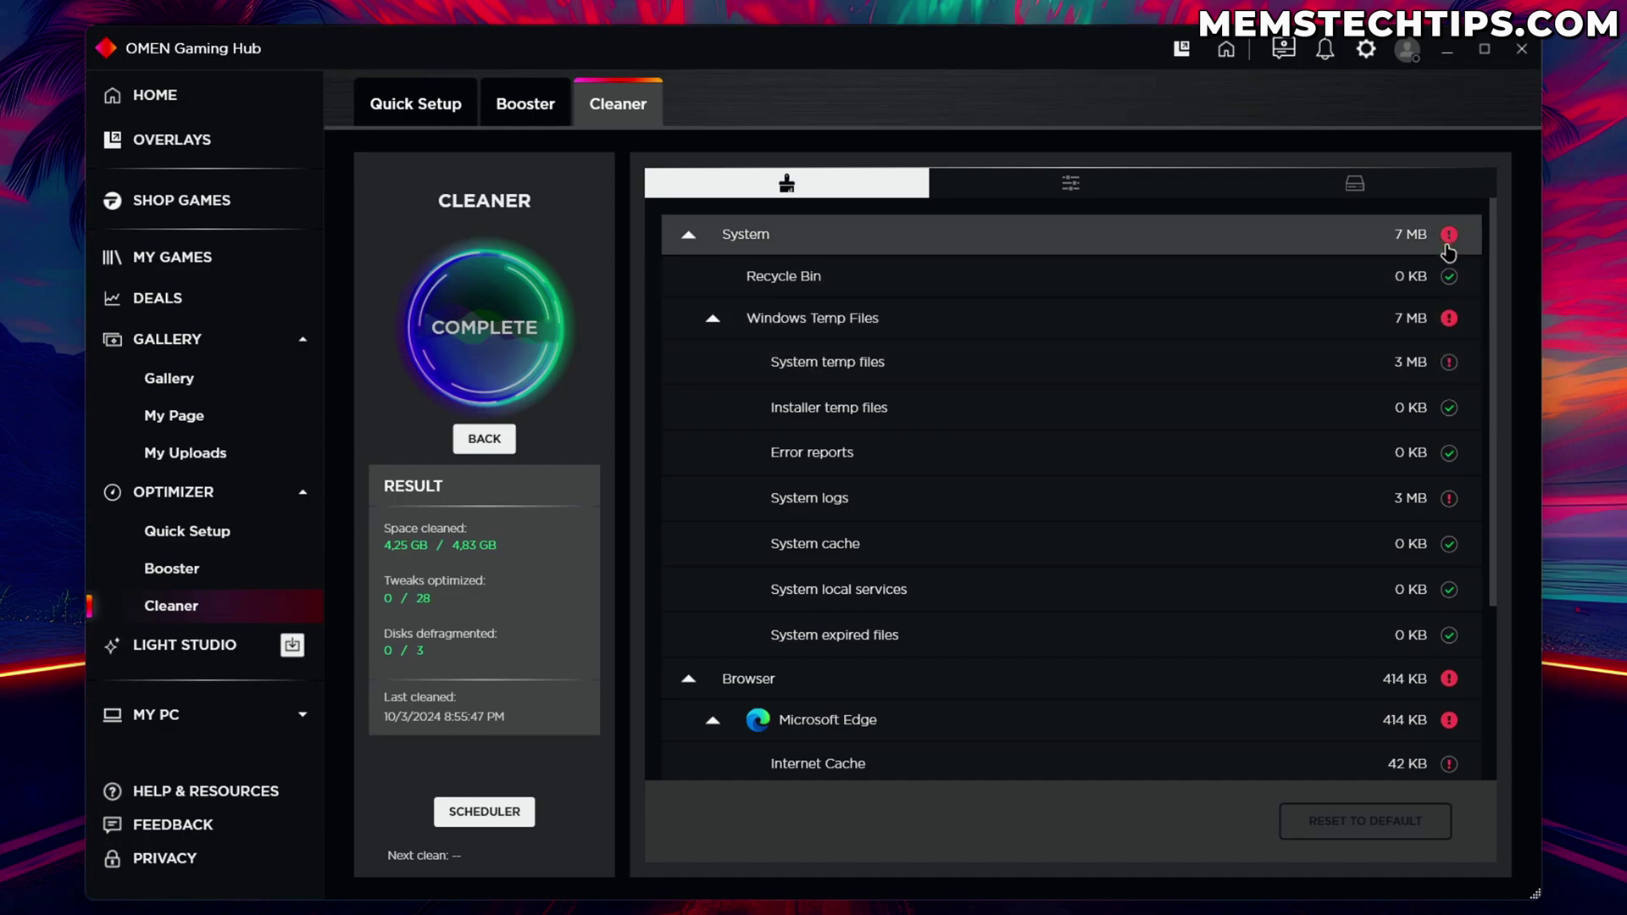
mouse_move(1449, 367)
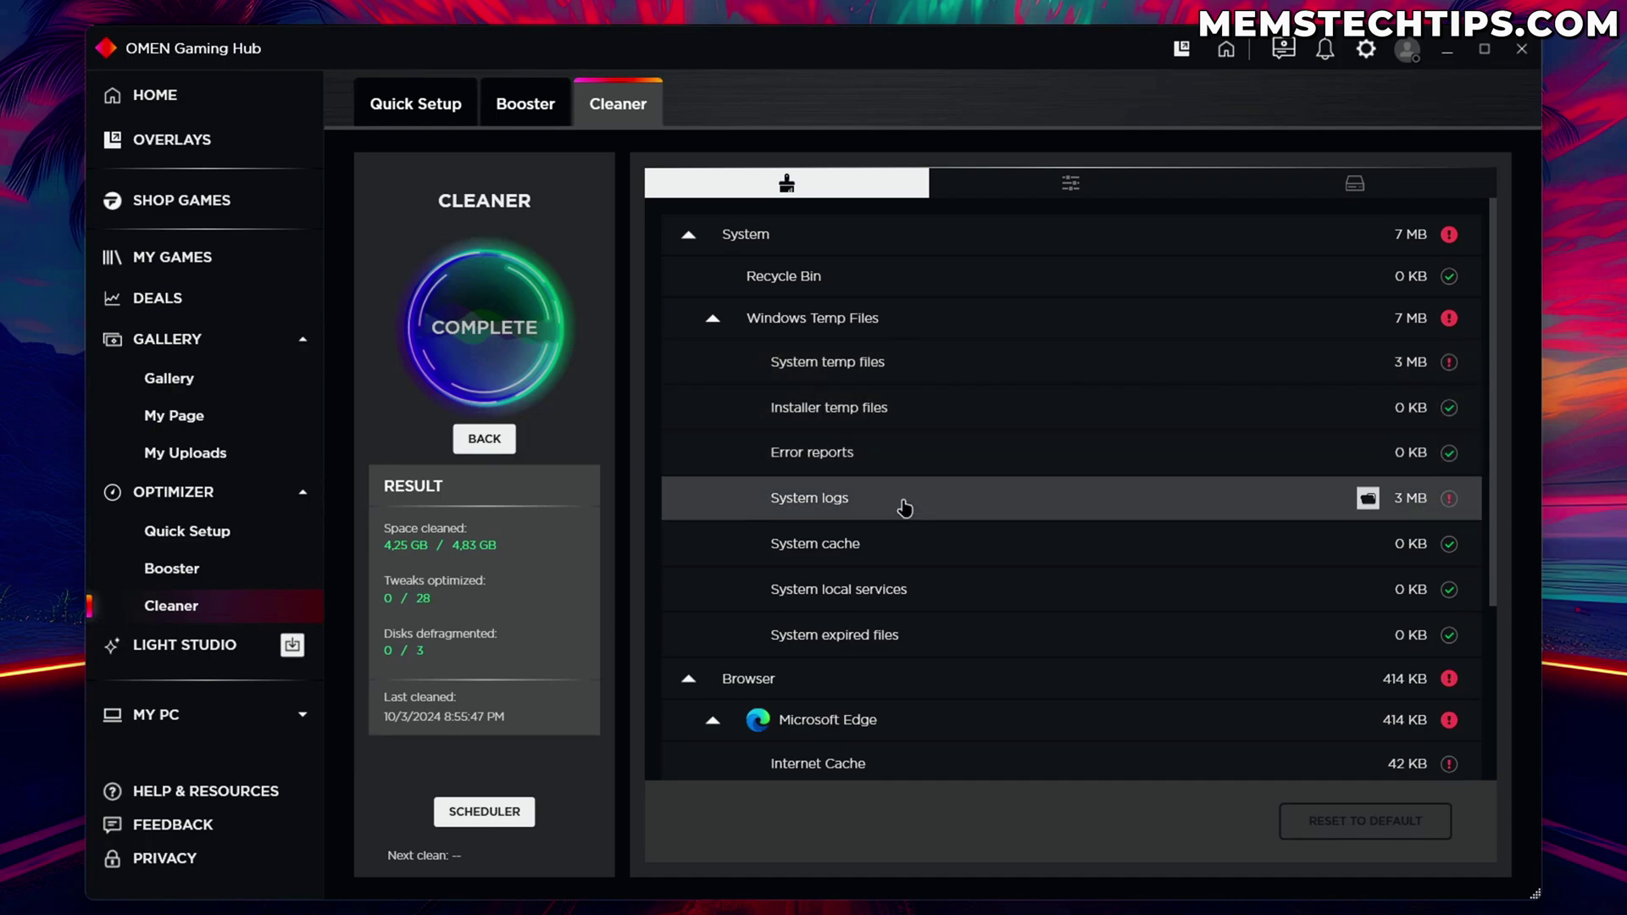
scroll(983, 534, "down", 2)
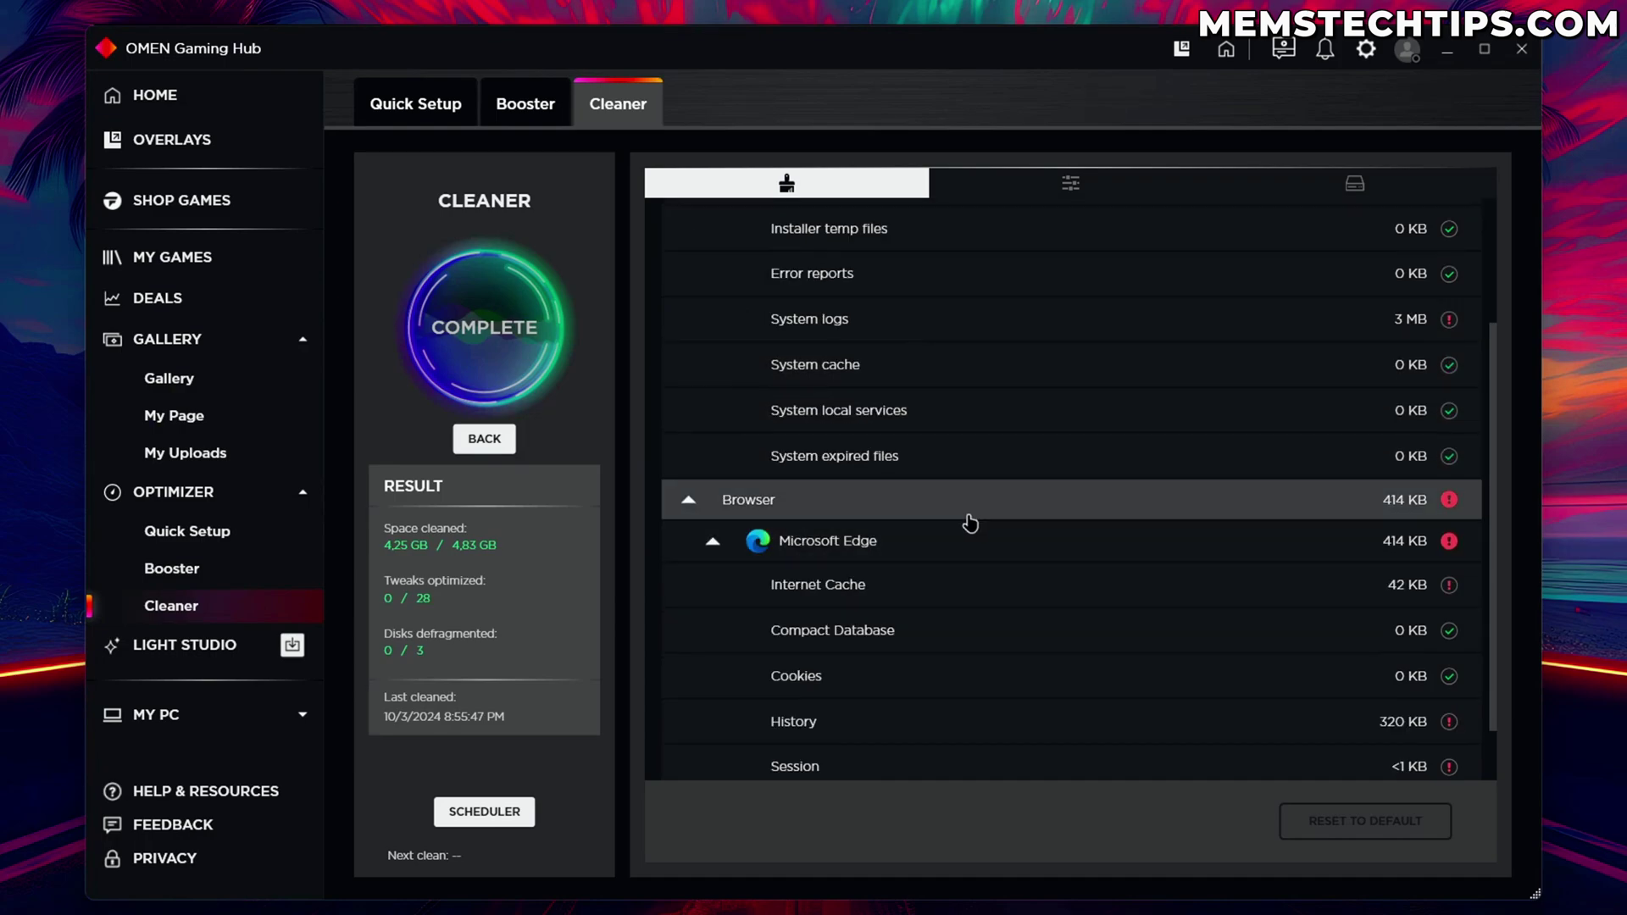
Check the Cleaner results for system tweaks and disk defragmentation, dismissing their notices, and return to the system cleanup results.
left_click(1017, 192)
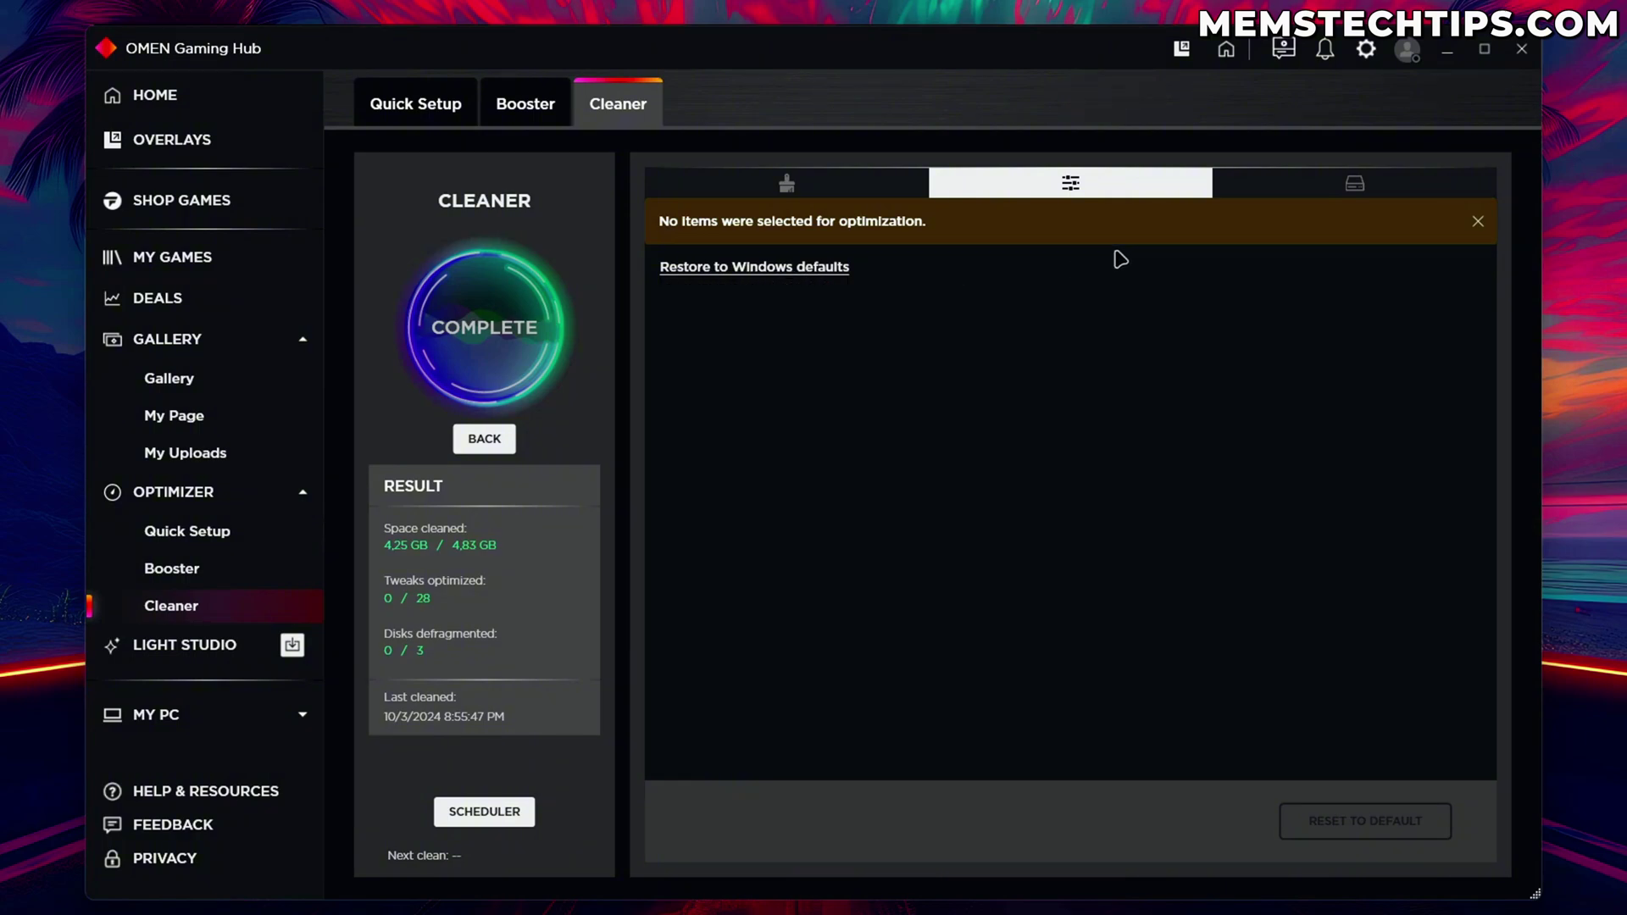
left_click(1478, 221)
left_click(1319, 192)
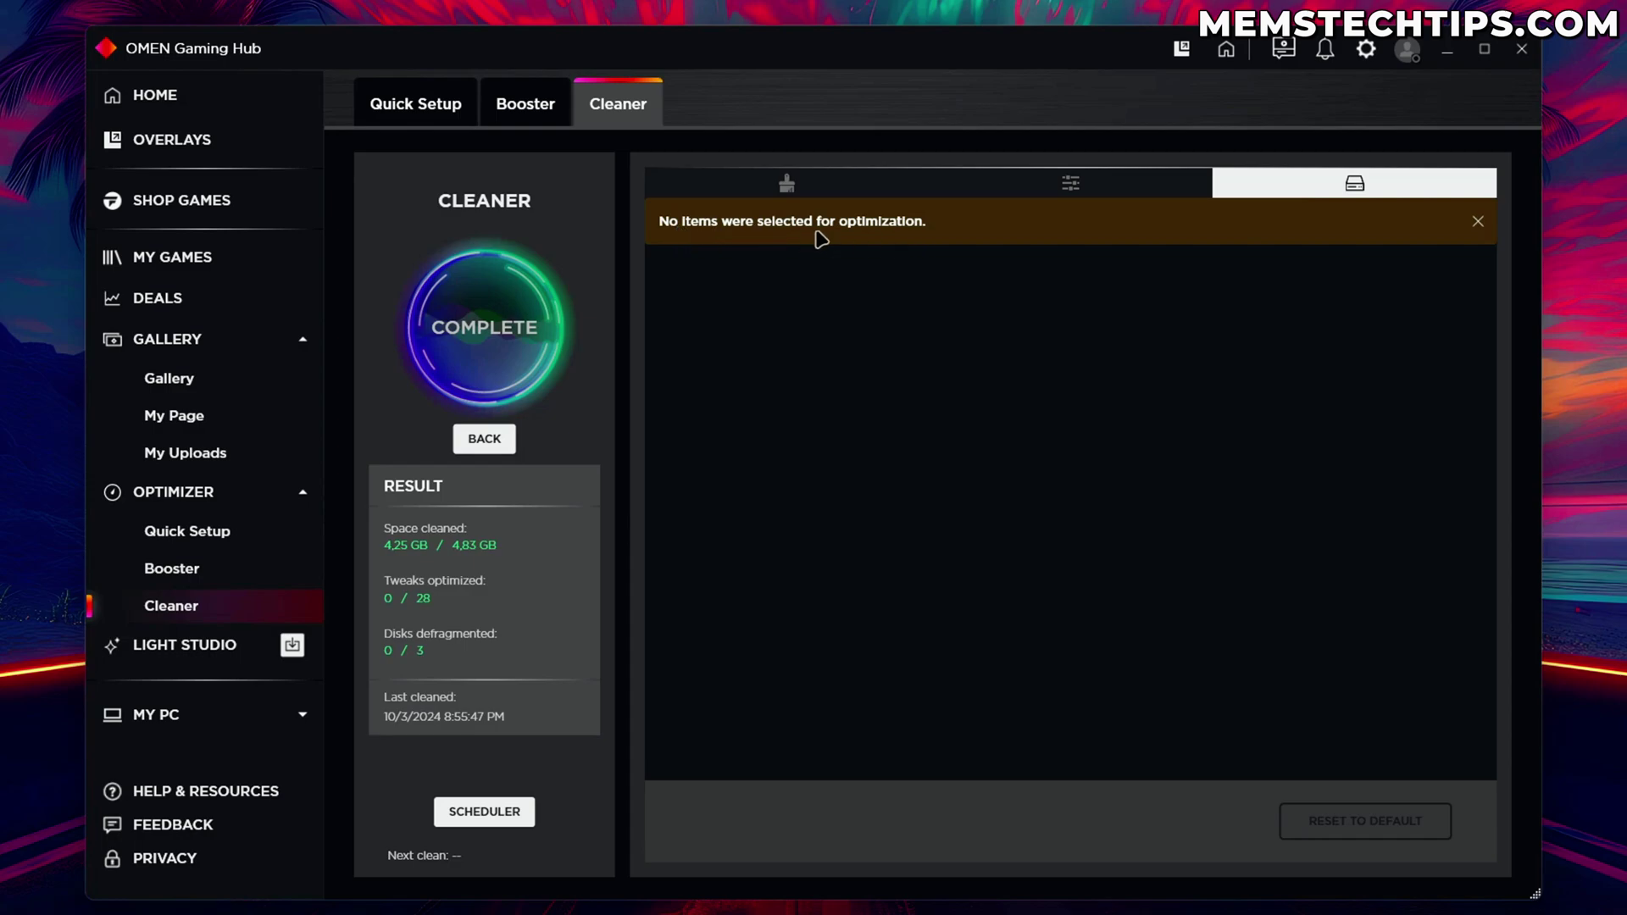
left_click(1478, 221)
left_click(1025, 191)
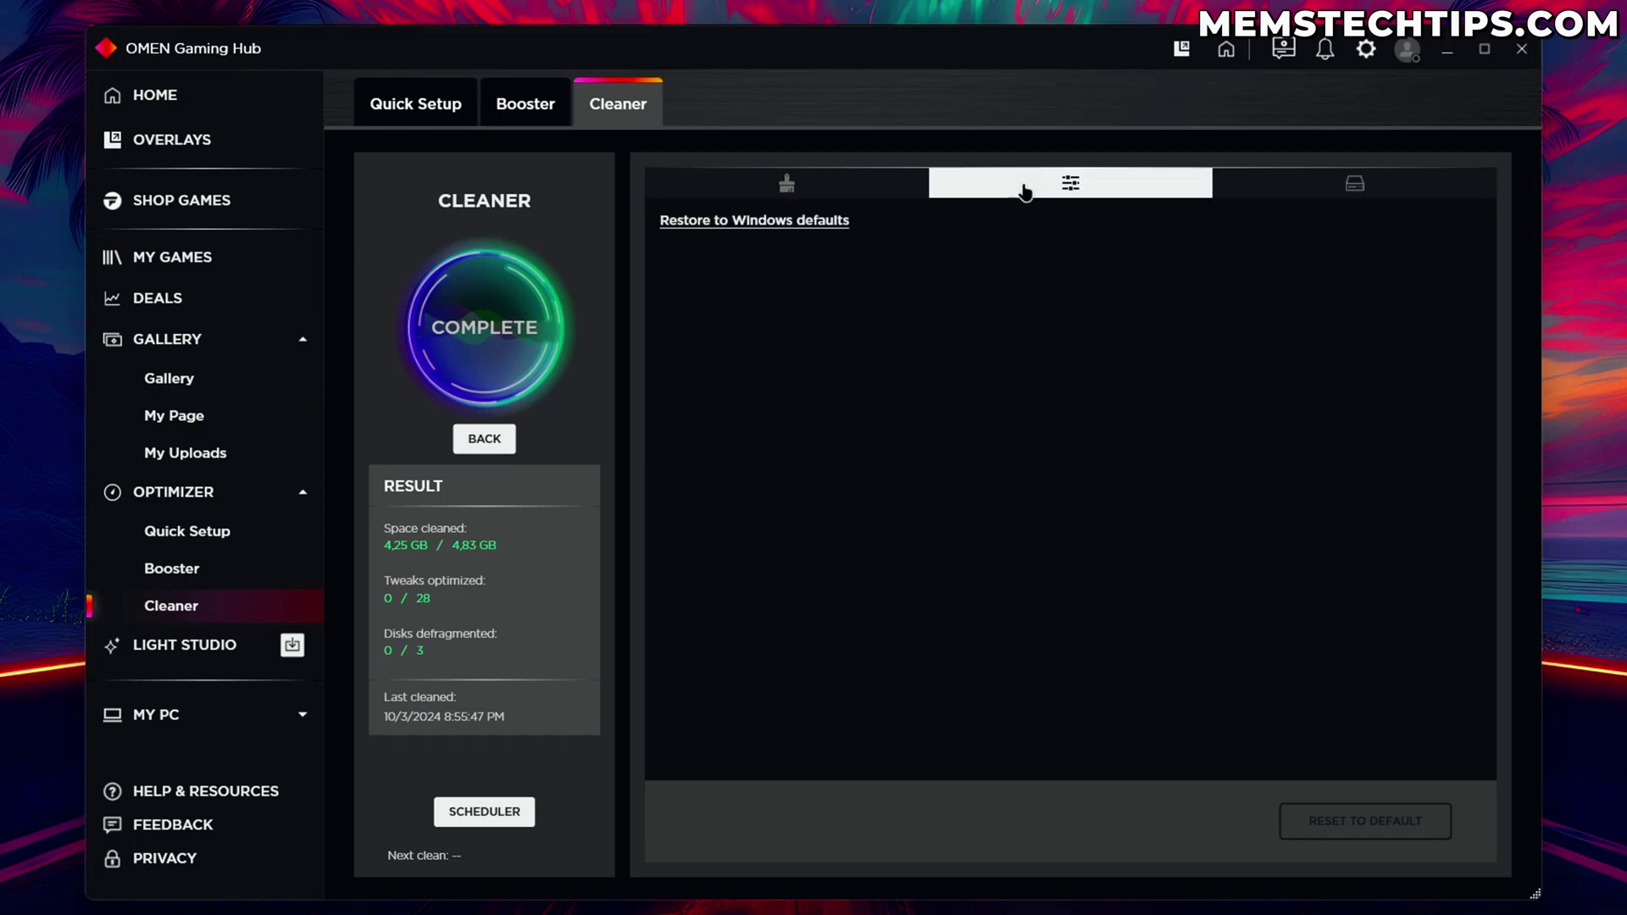
left_click(1318, 196)
left_click(1110, 182)
left_click(860, 183)
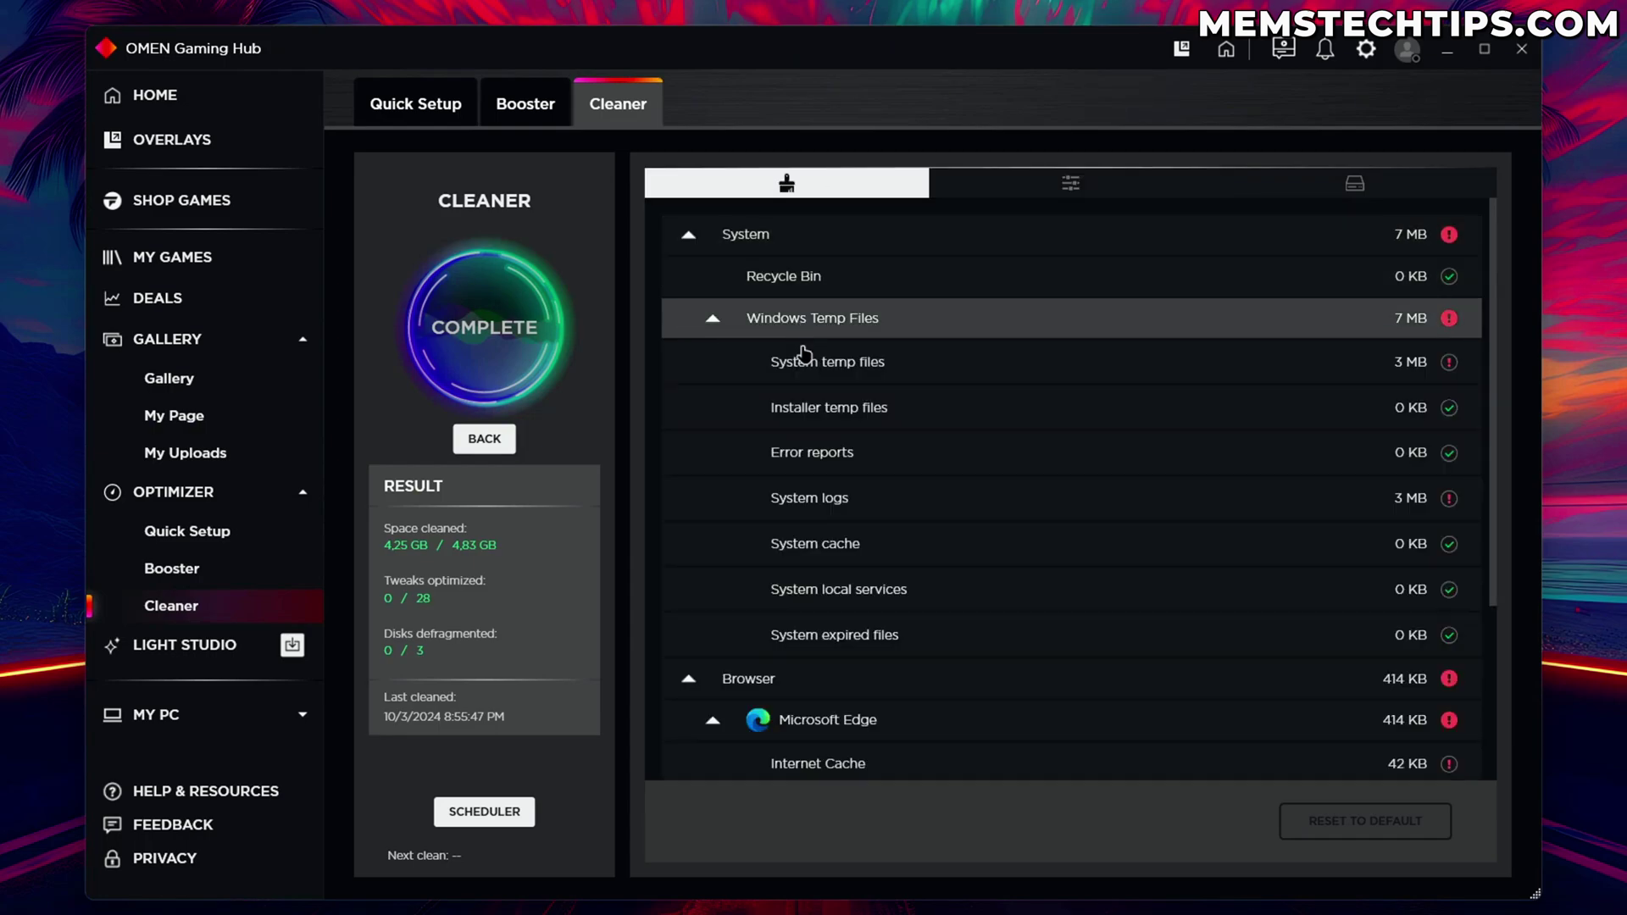
View the Cleaner's Scheduler options, close them without changes and go to the Optimizer's Quick Setup overview.
left_click(471, 818)
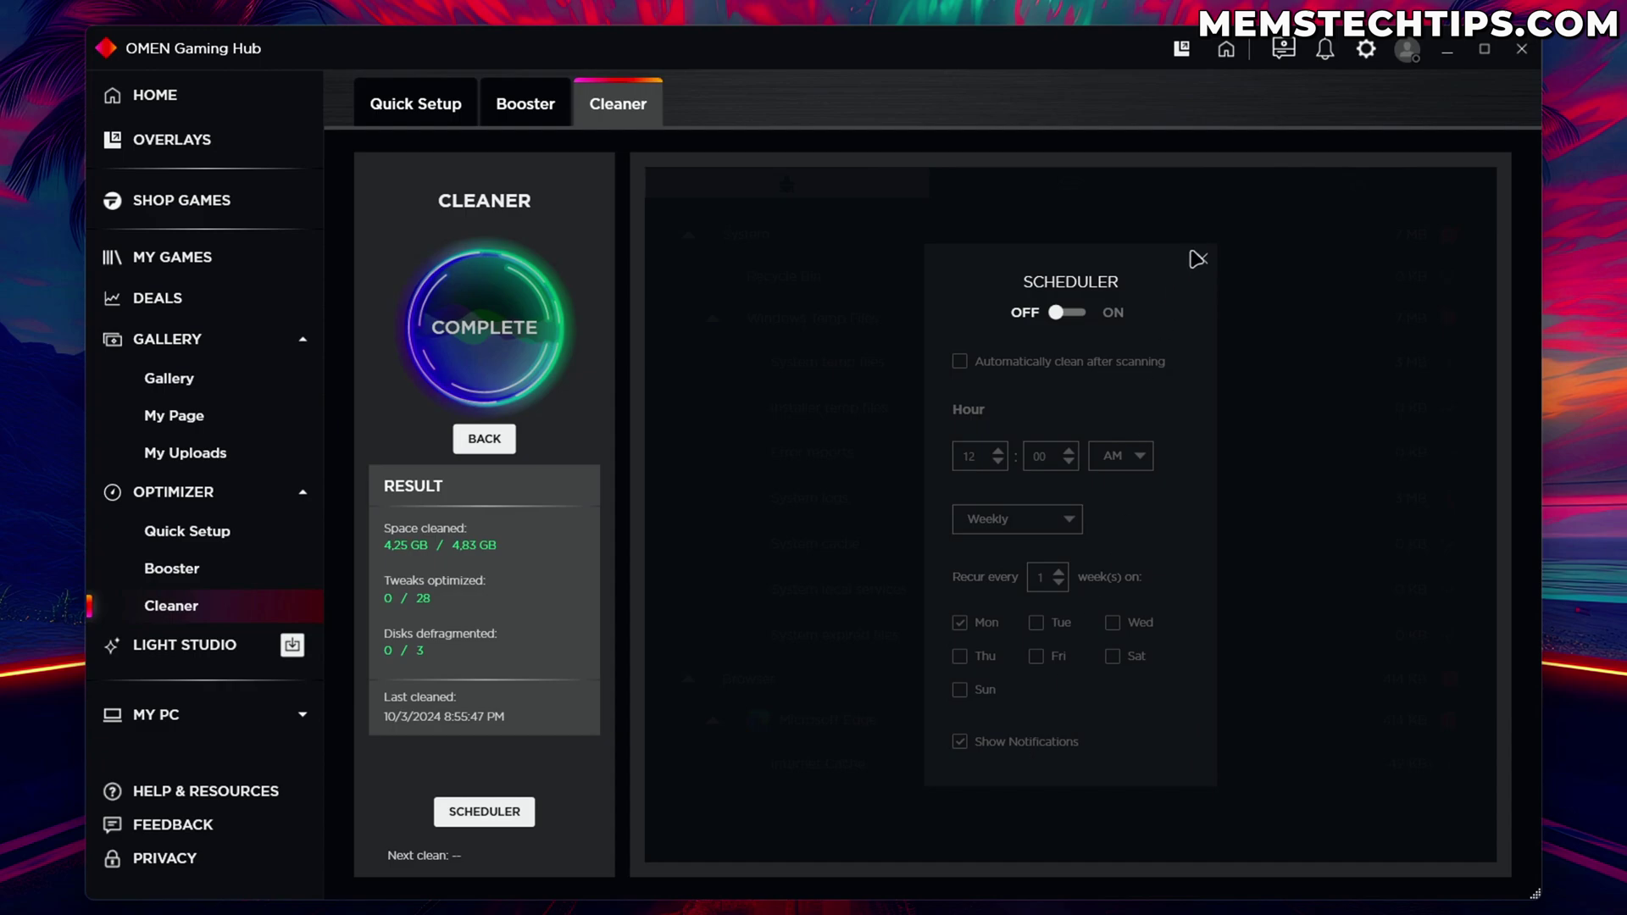
left_click(1197, 258)
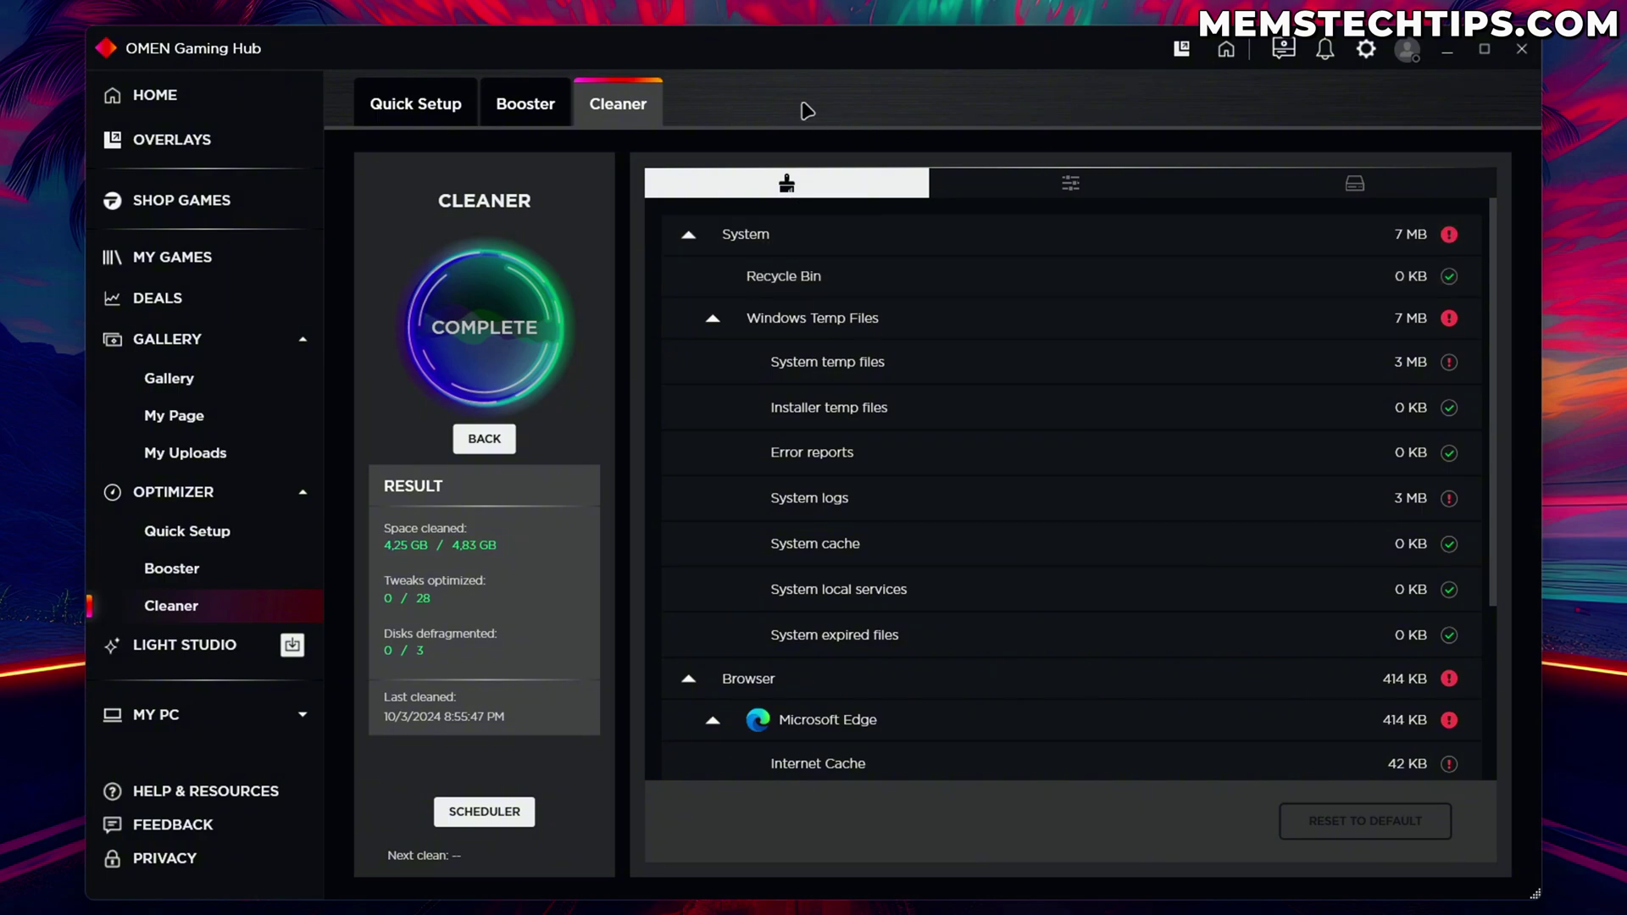
left_click(398, 117)
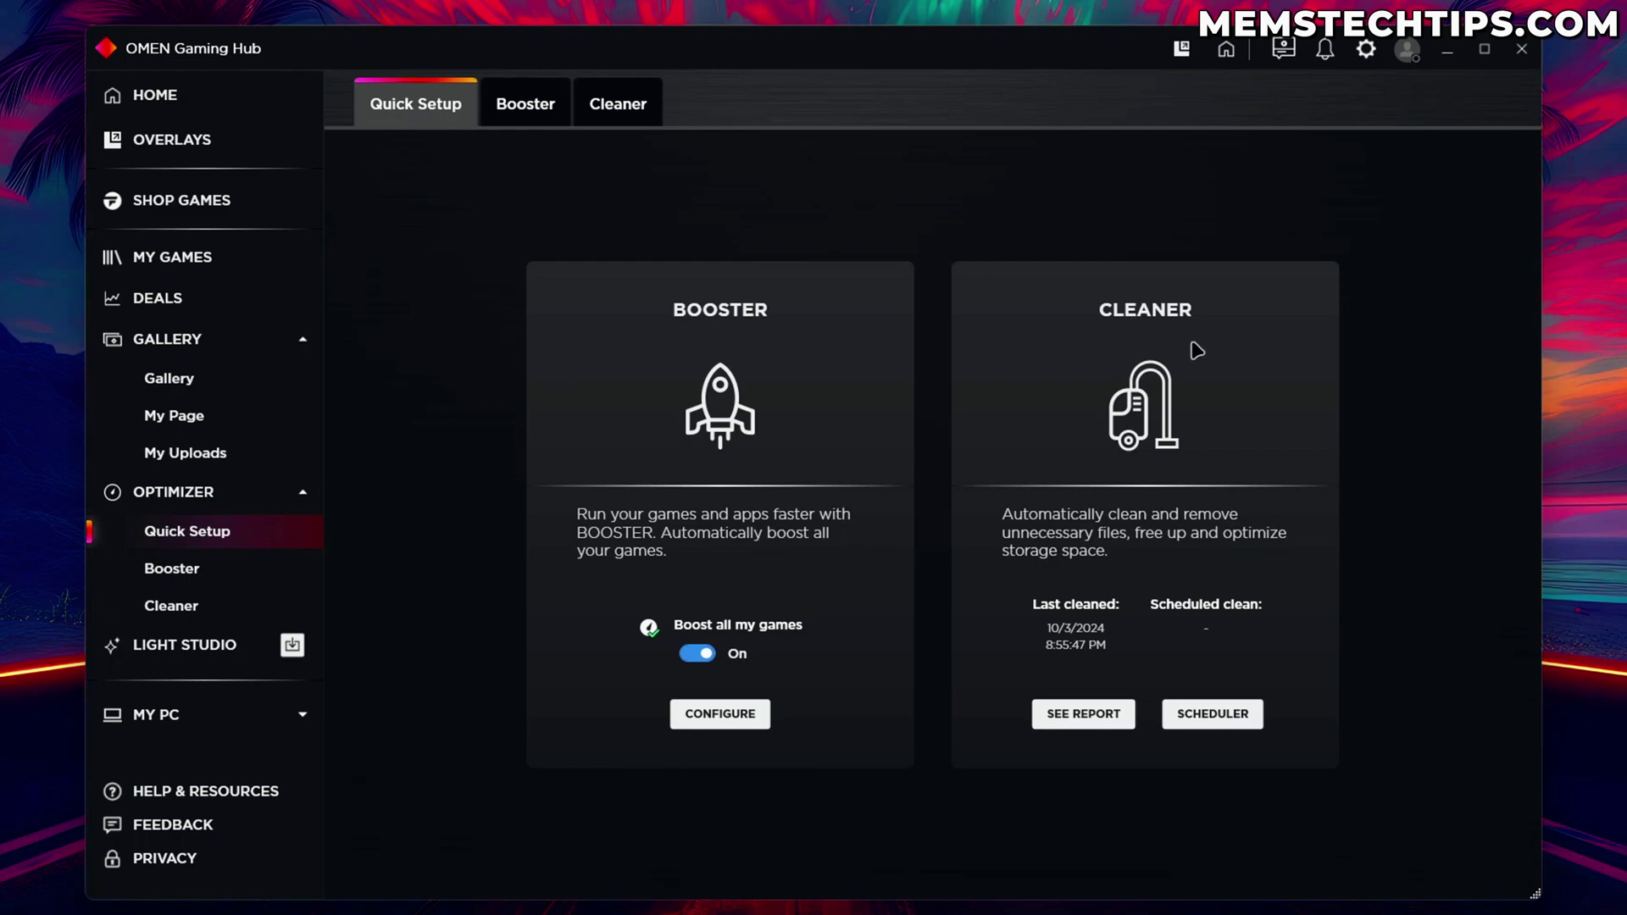
Open the OMEN Light Studio installation prompt and dismiss it without installing.
left_click(193, 652)
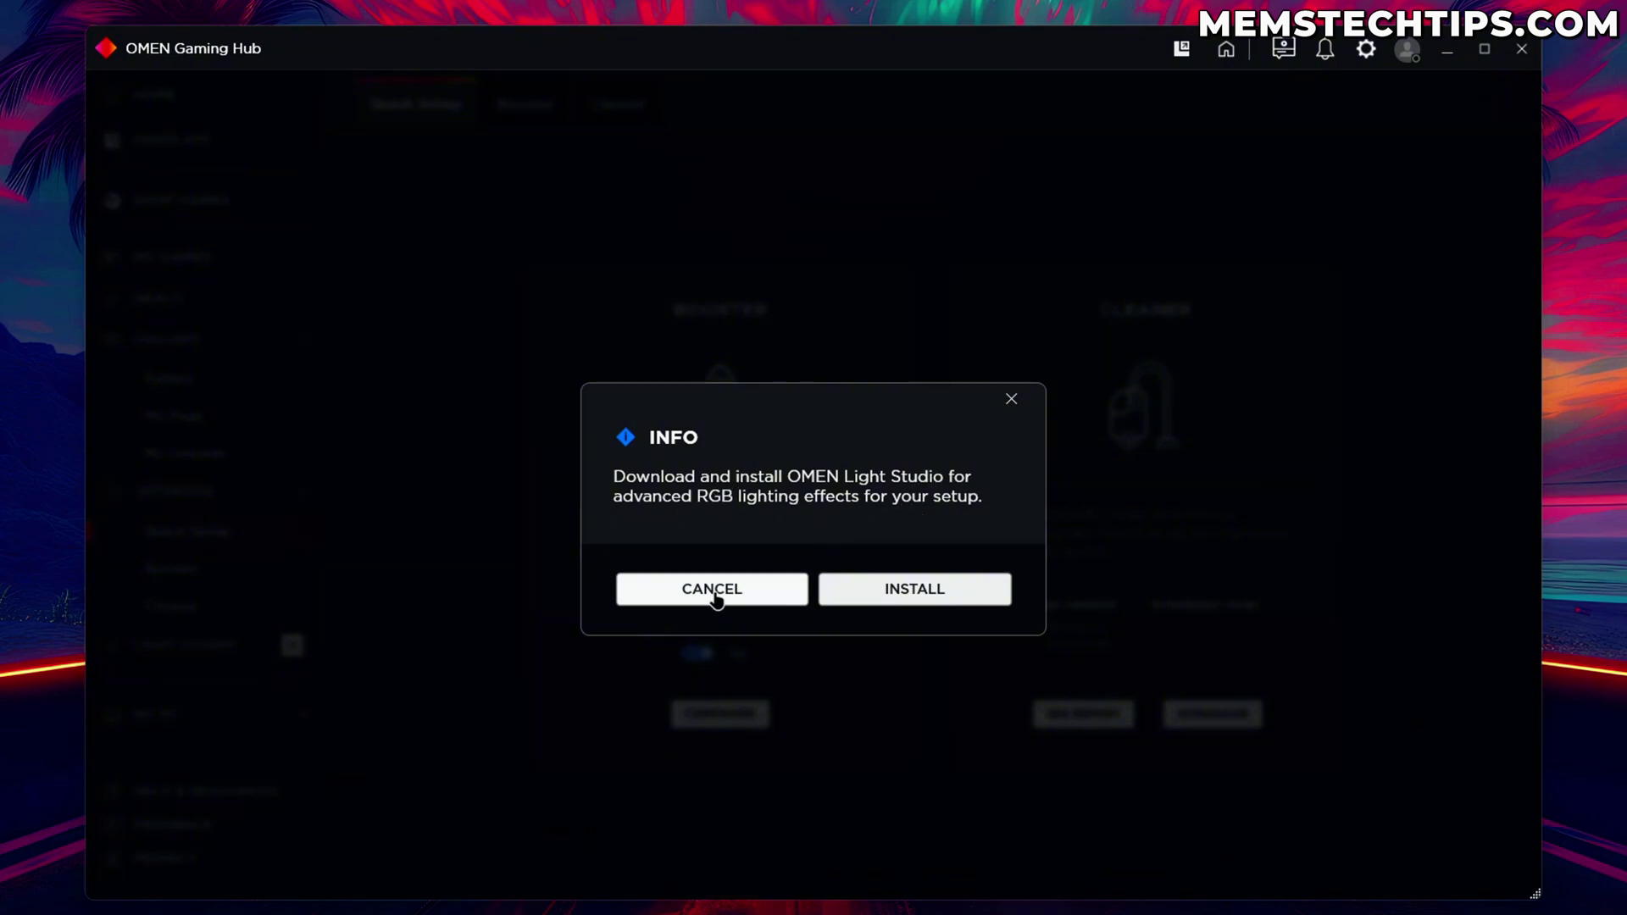
left_click(1010, 400)
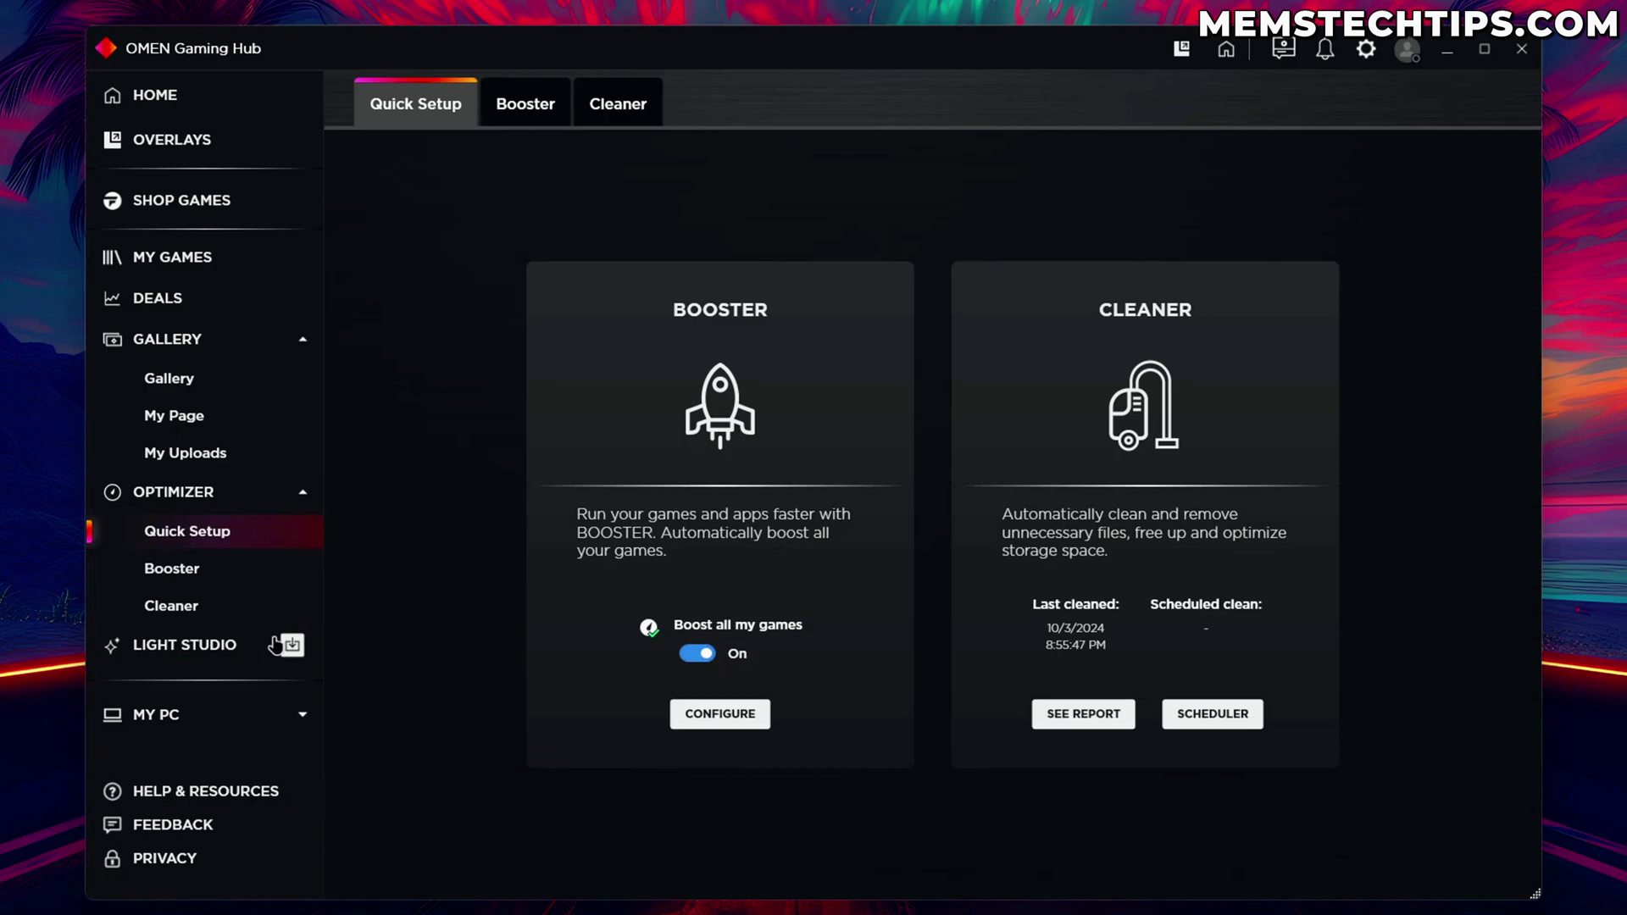
Examine the PC's System Vitals in the basic view, the detailed CPU, GPU and RAM view, and the system information view.
left_click(222, 716)
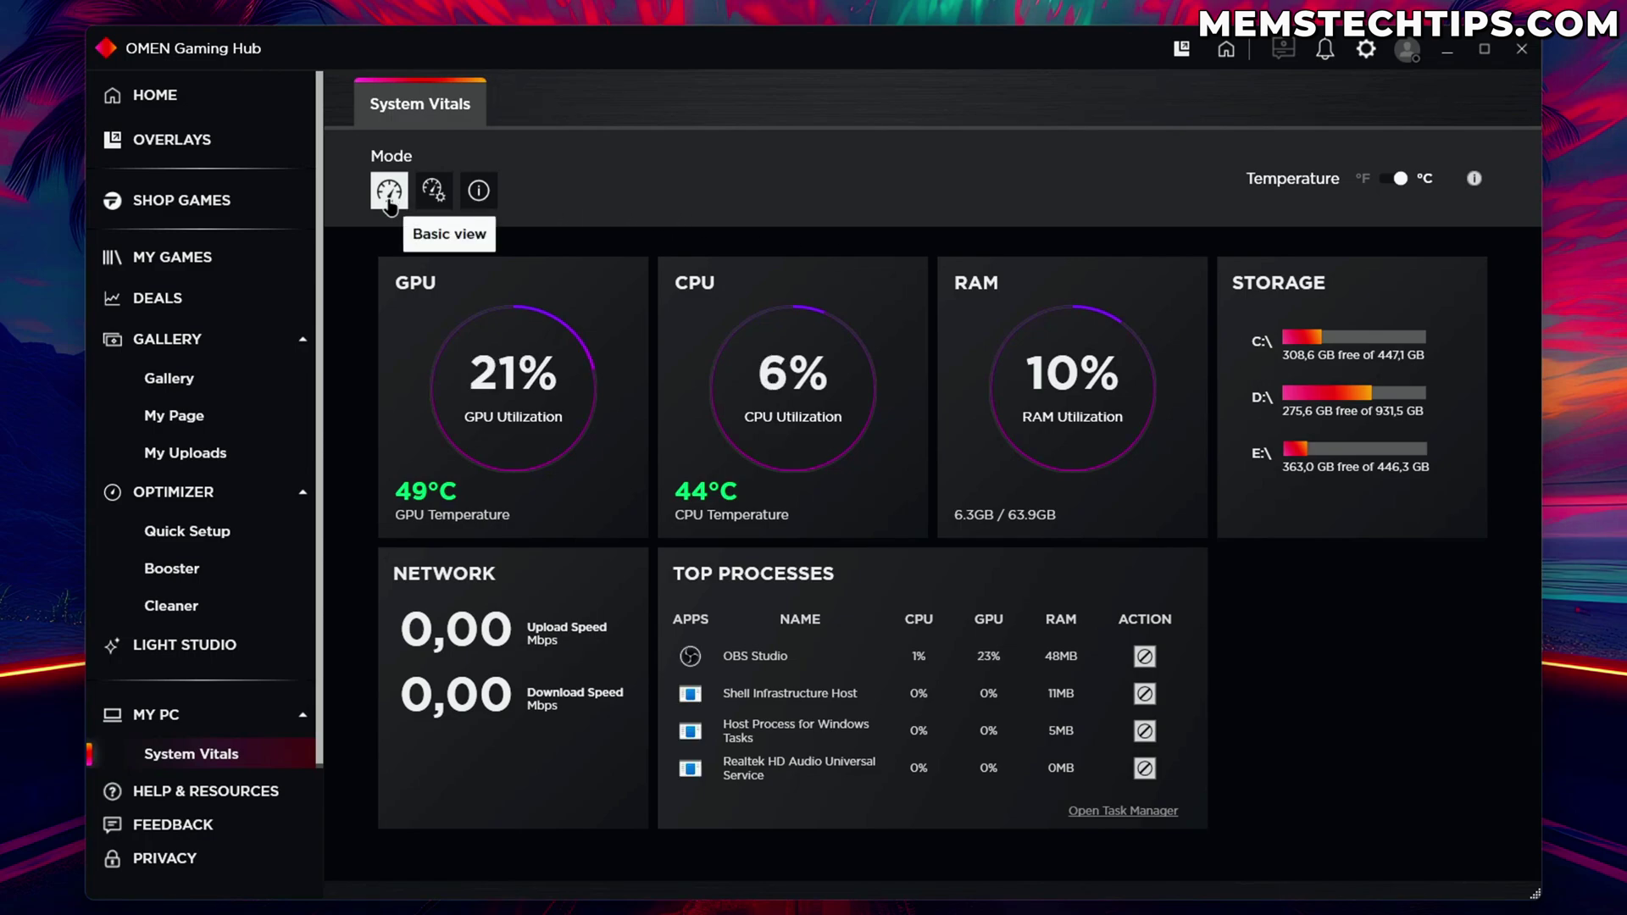
left_click(441, 202)
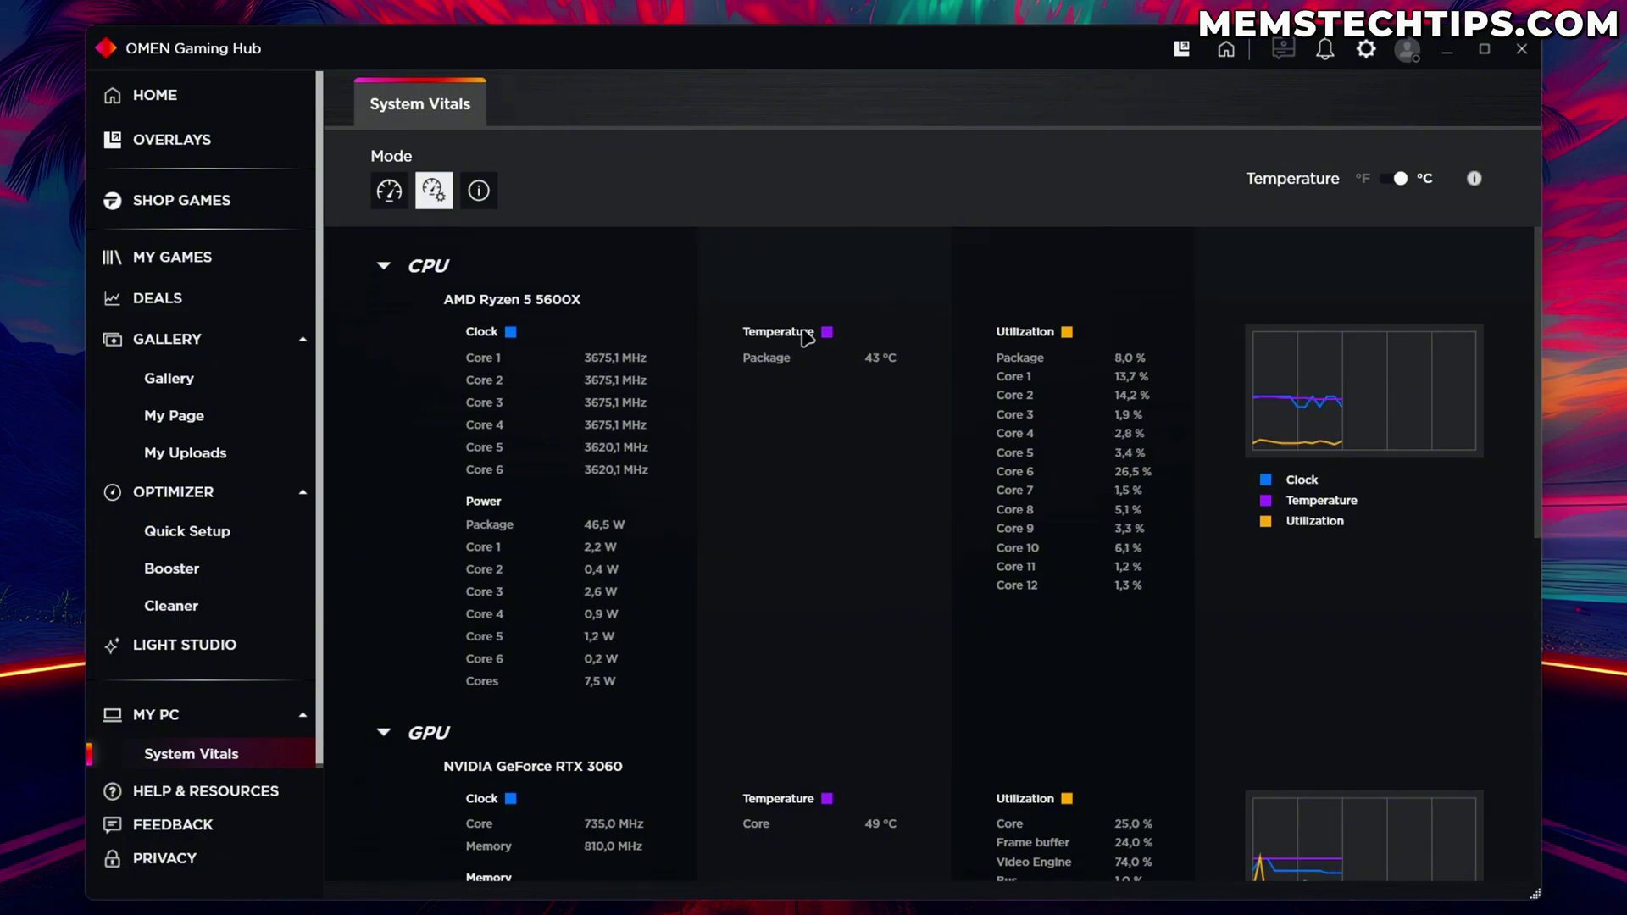
scroll(857, 365, "down", 10)
scroll(855, 349, "up", 10)
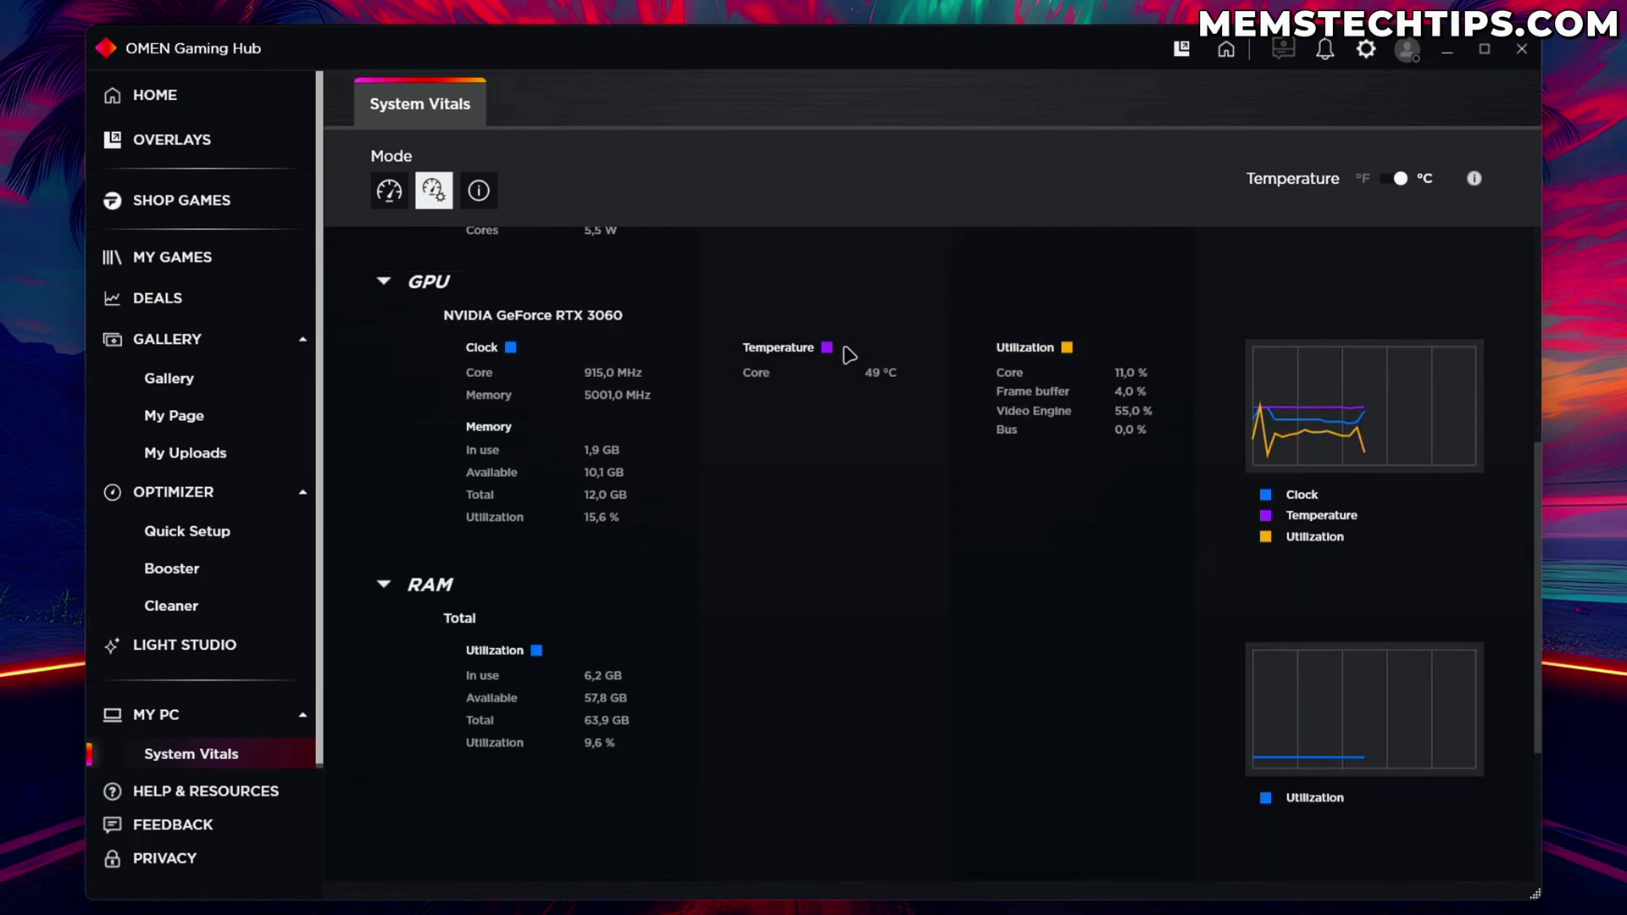
left_click(476, 193)
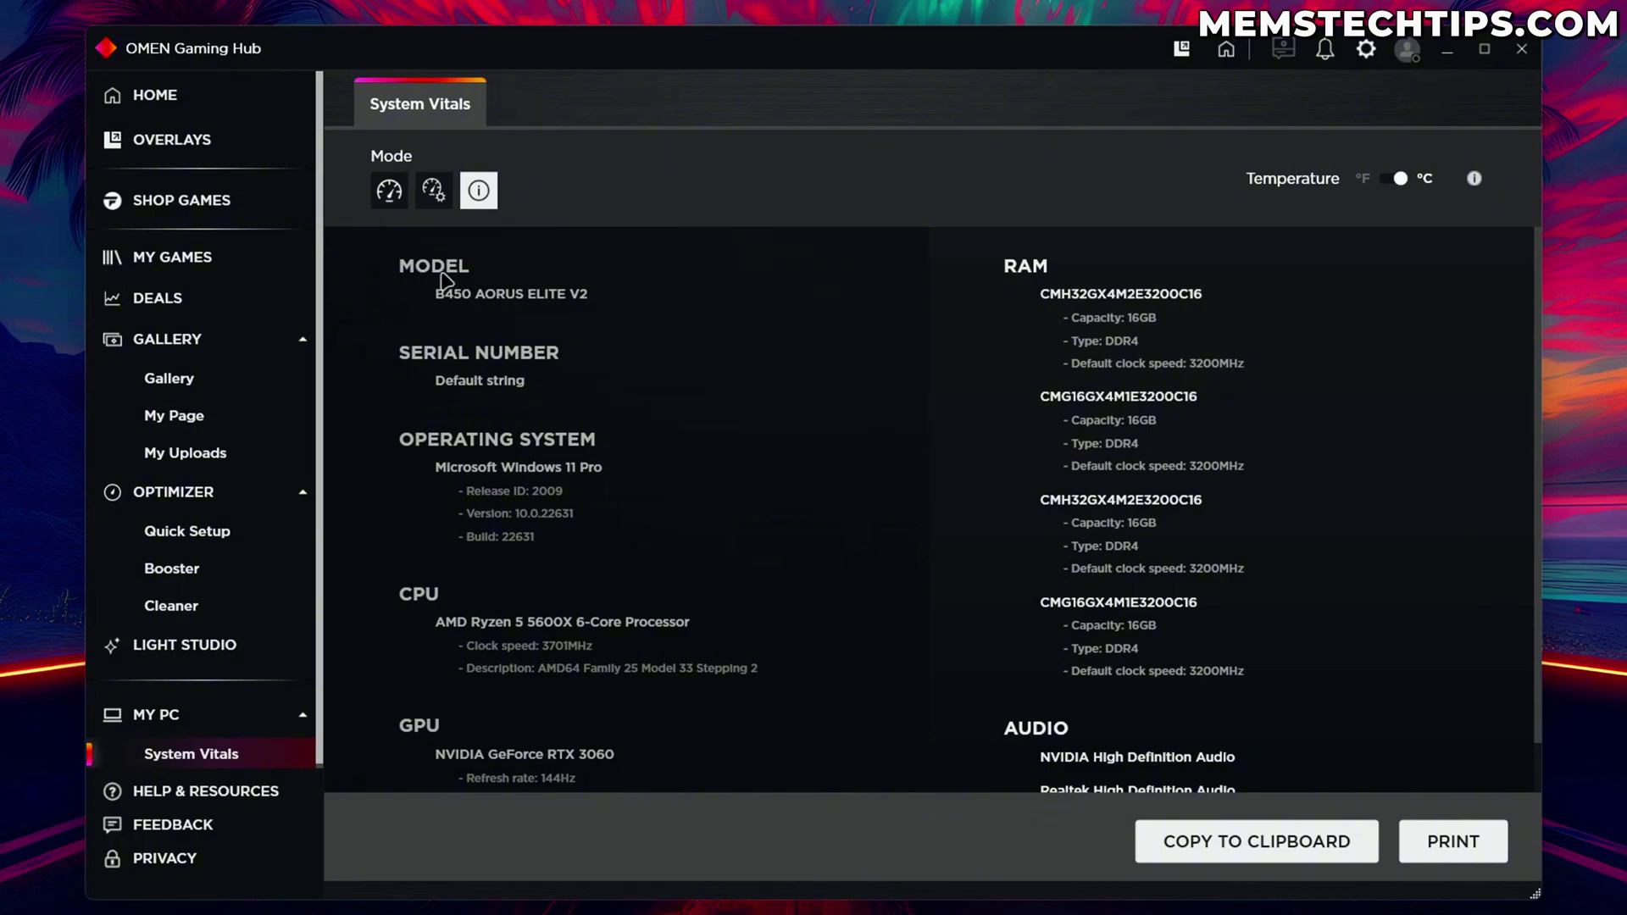
scroll(593, 356, "down", 1)
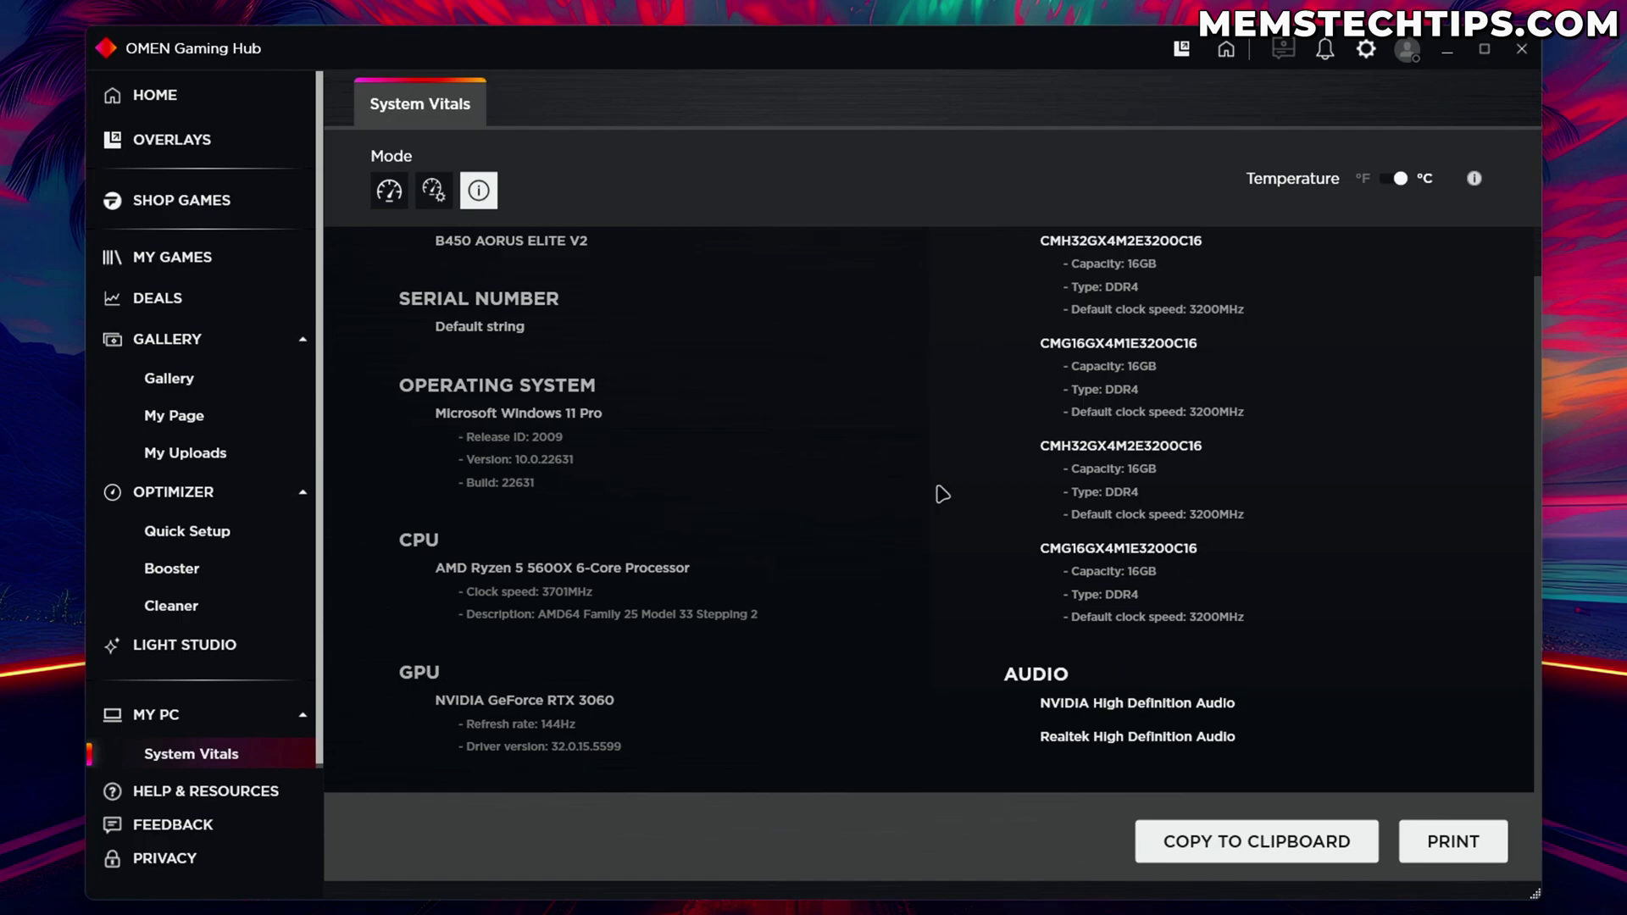
scroll(873, 529, "up", 1)
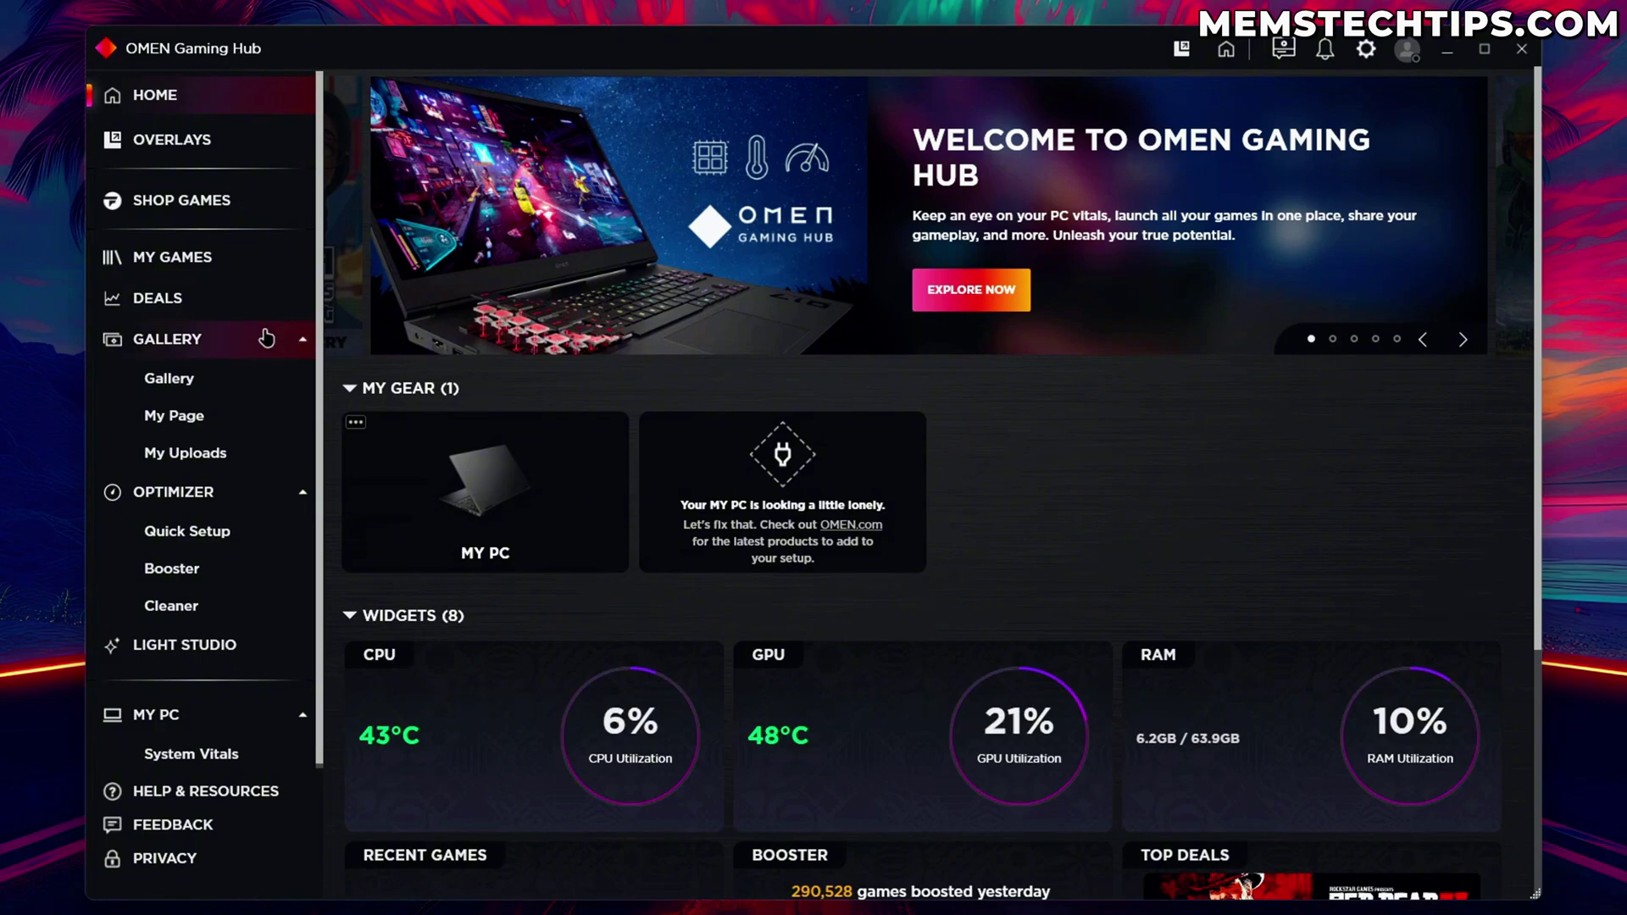
Open the Deals page and browse its Free Games, Free to Play and Game Deals sections.
left_click(200, 307)
scroll(454, 489, "down", 1)
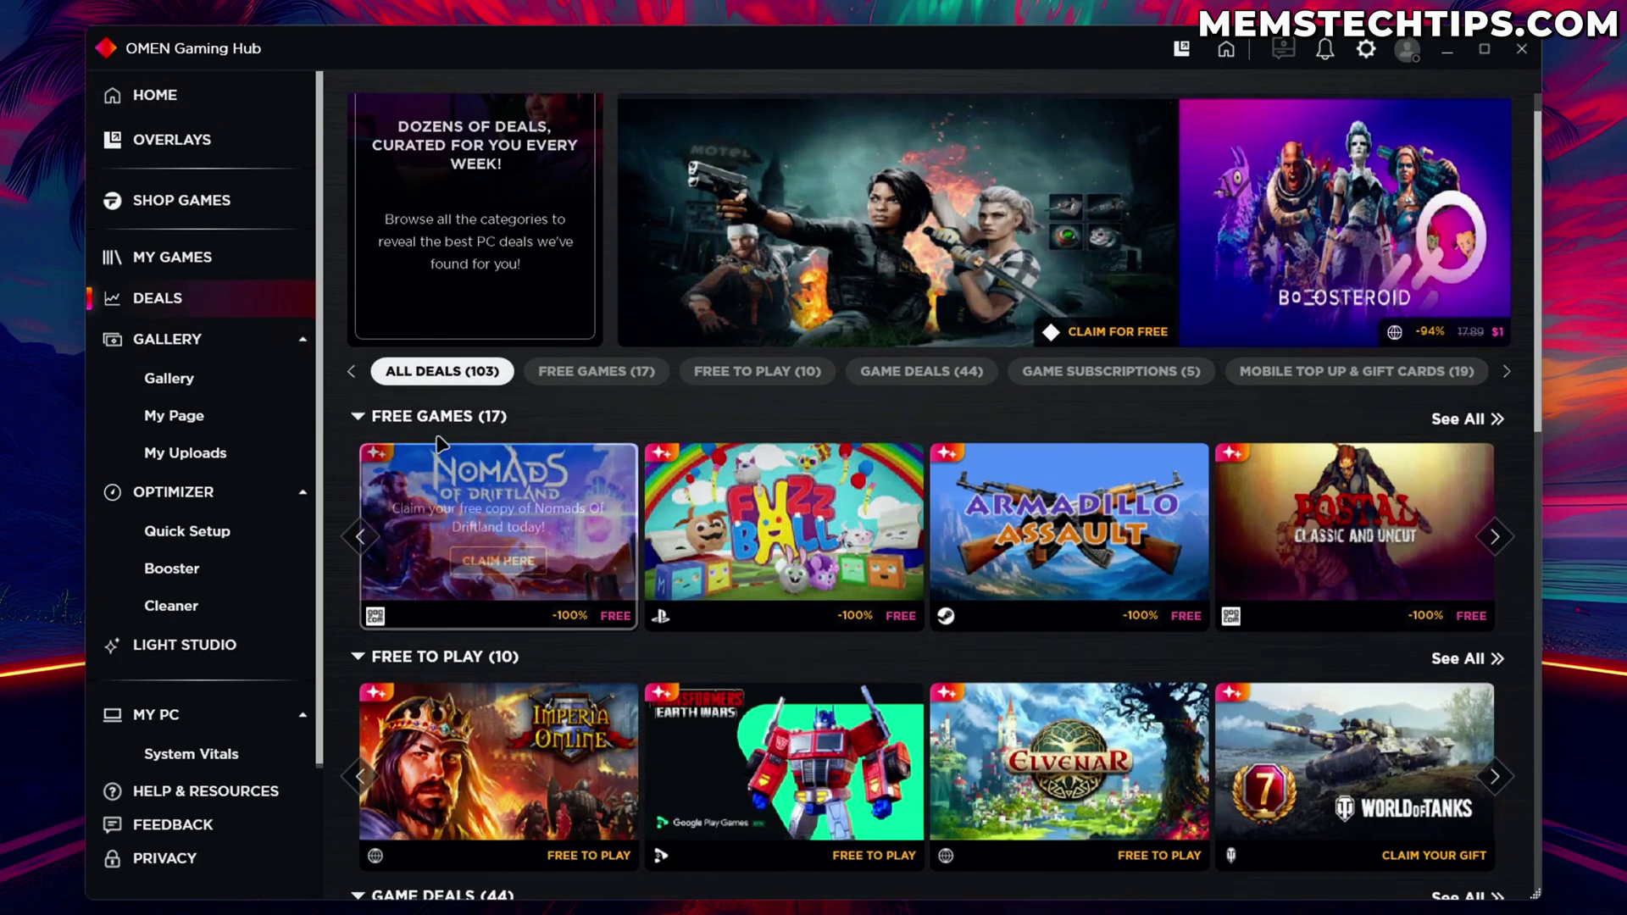
mouse_move(466, 428)
scroll(492, 423, "down", 2)
scroll(510, 424, "down", 1)
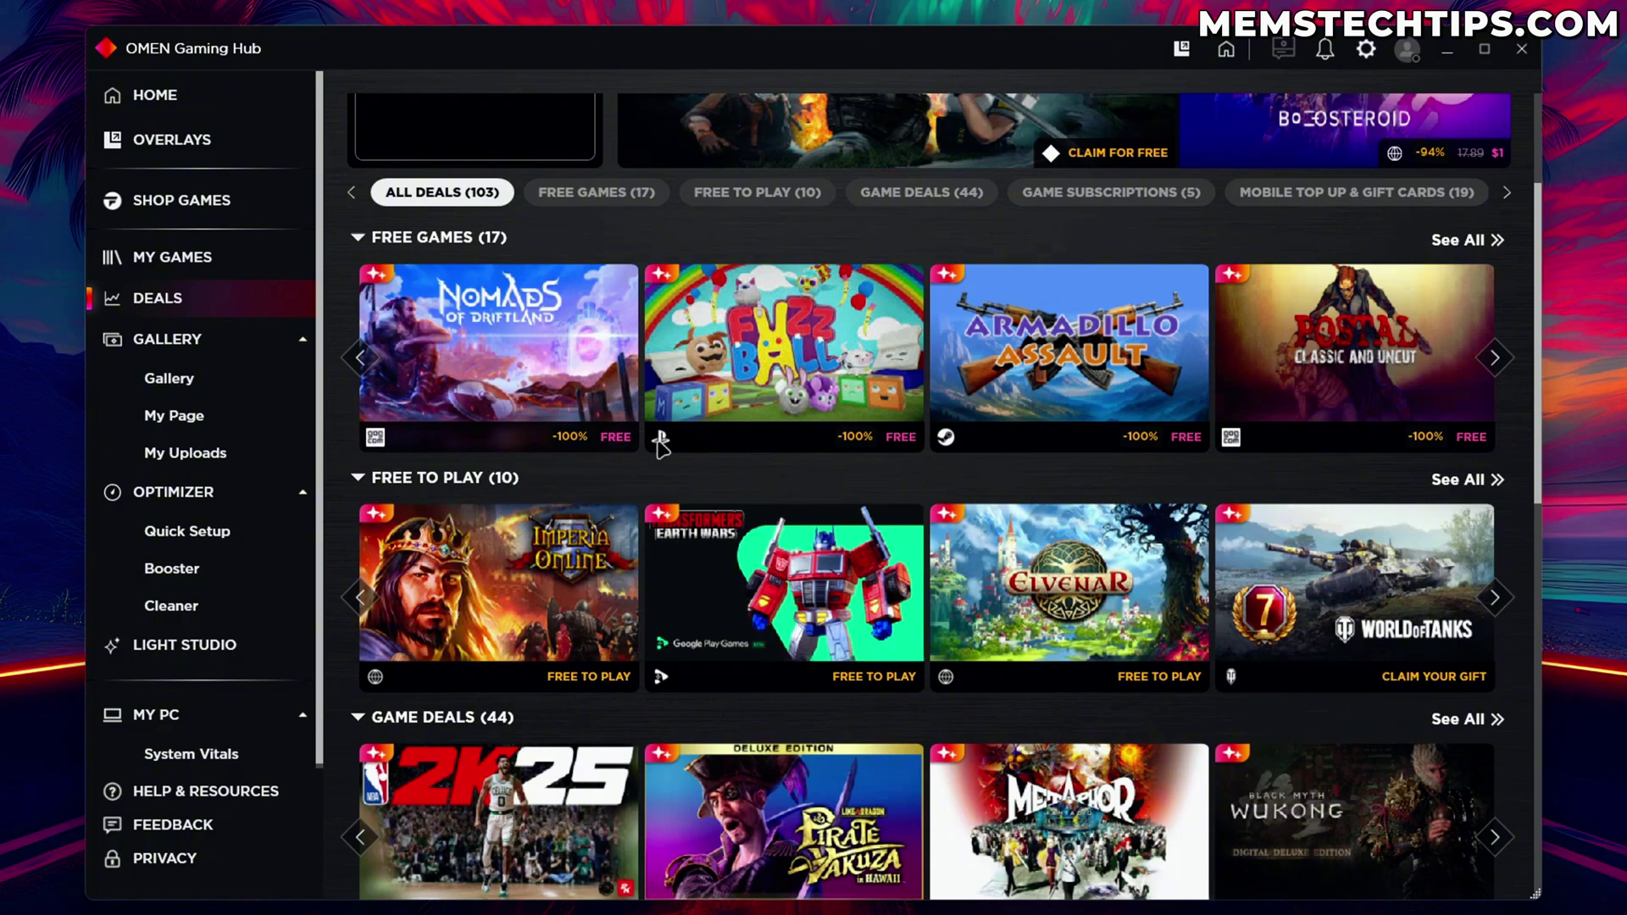
Look at the claim offers of the titles in the Free Games section, including Armadillo Assault and Fuzzball.
mouse_move(506, 406)
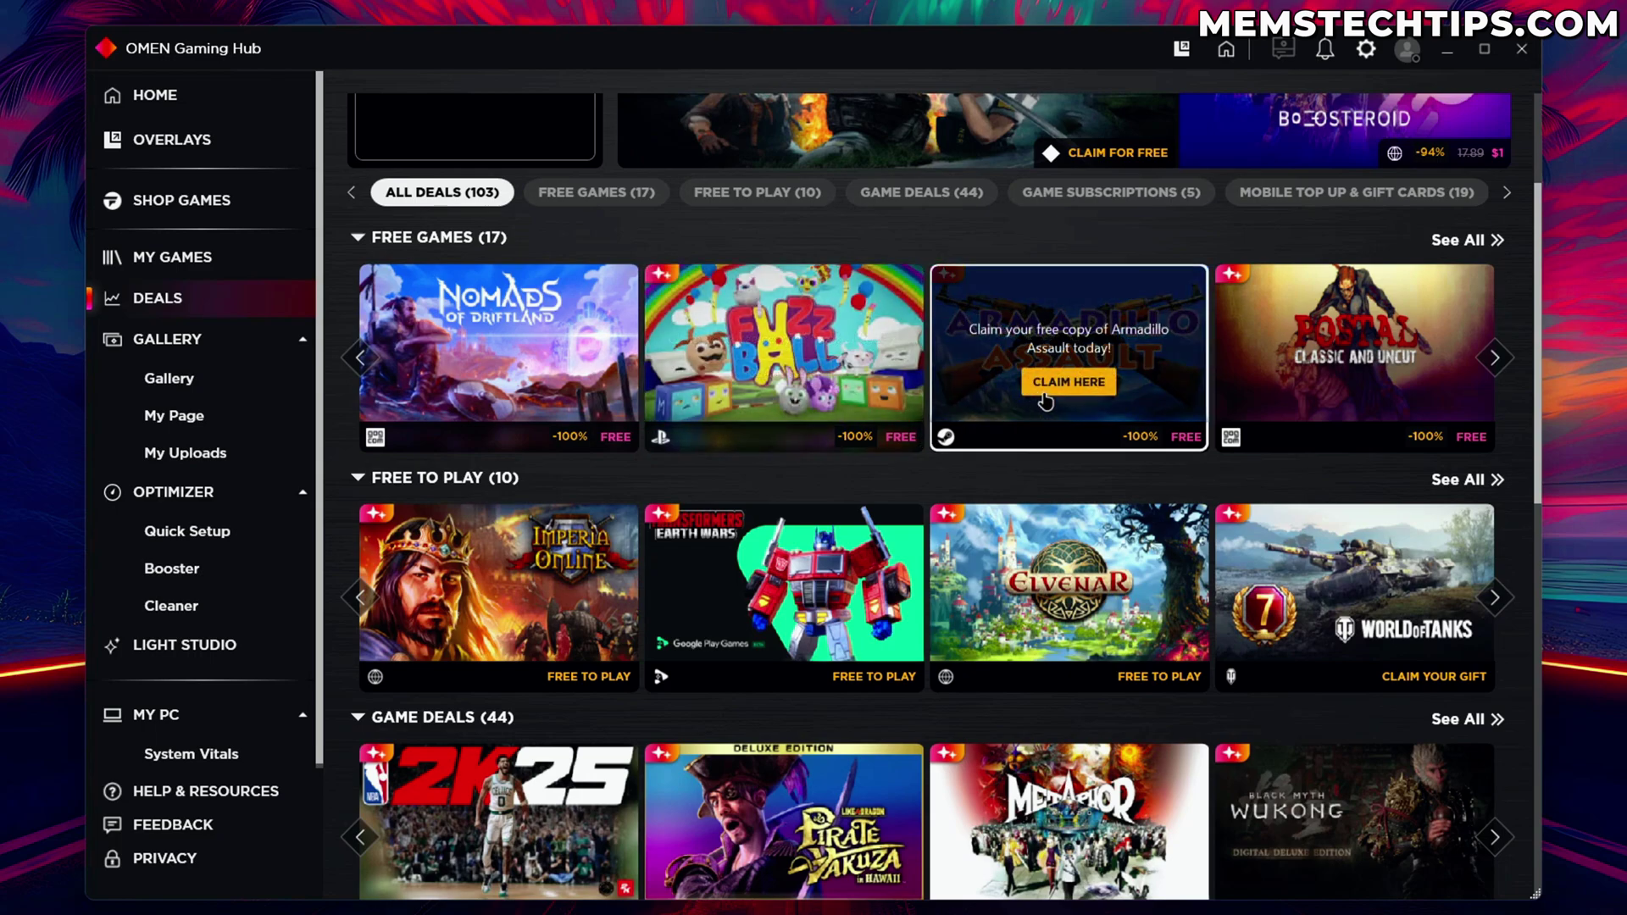
mouse_move(1309, 383)
mouse_move(502, 330)
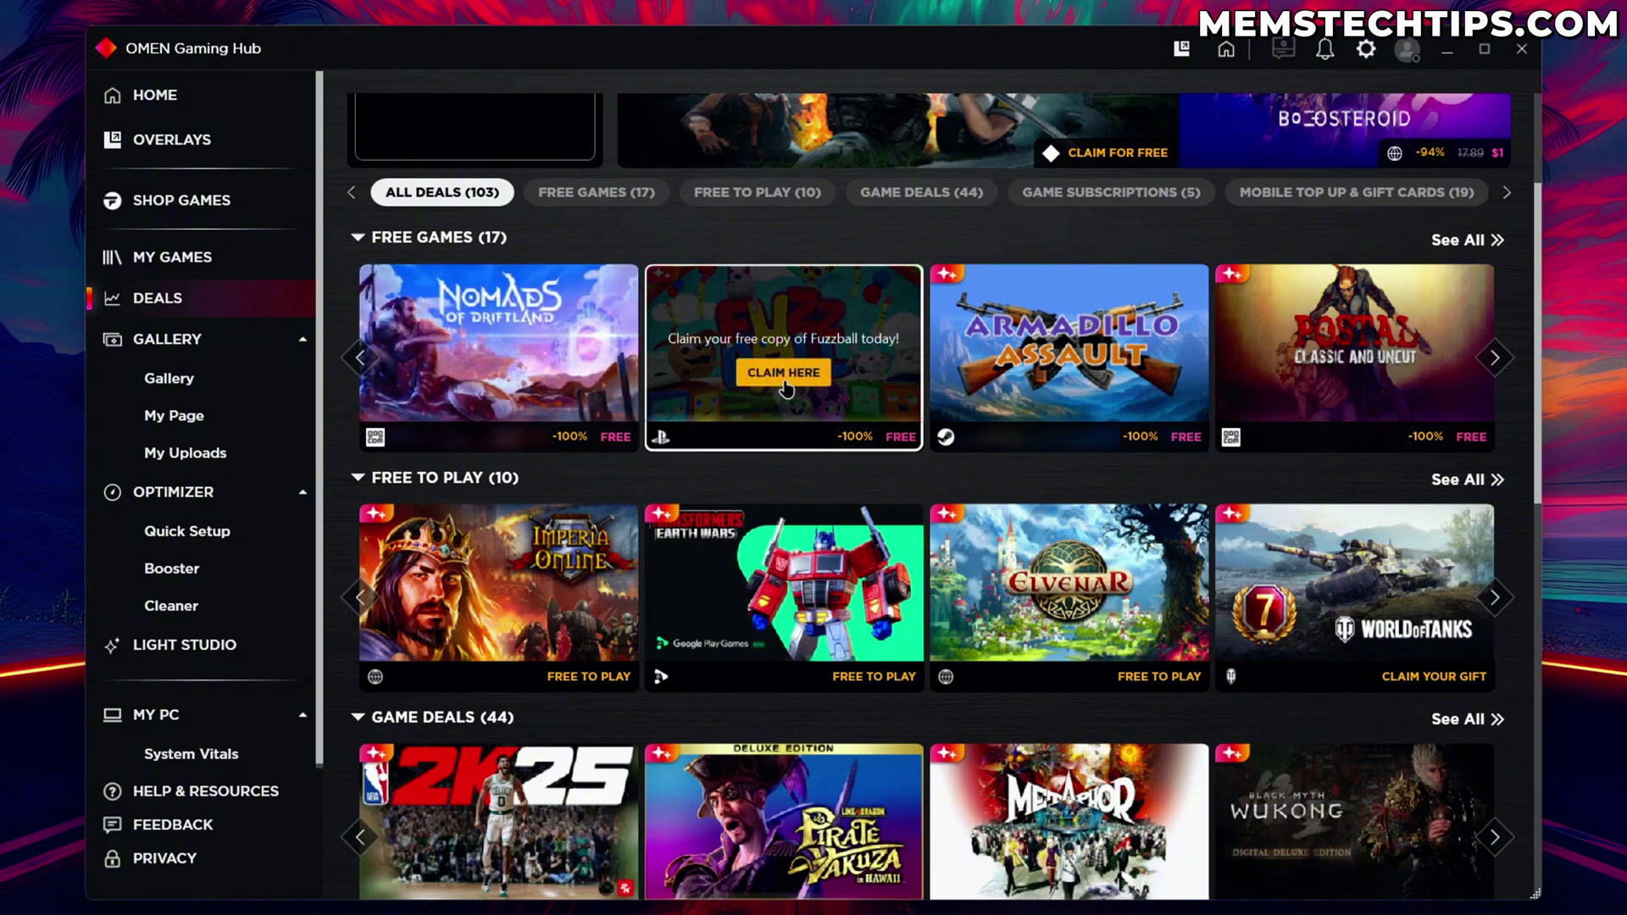
mouse_move(1099, 386)
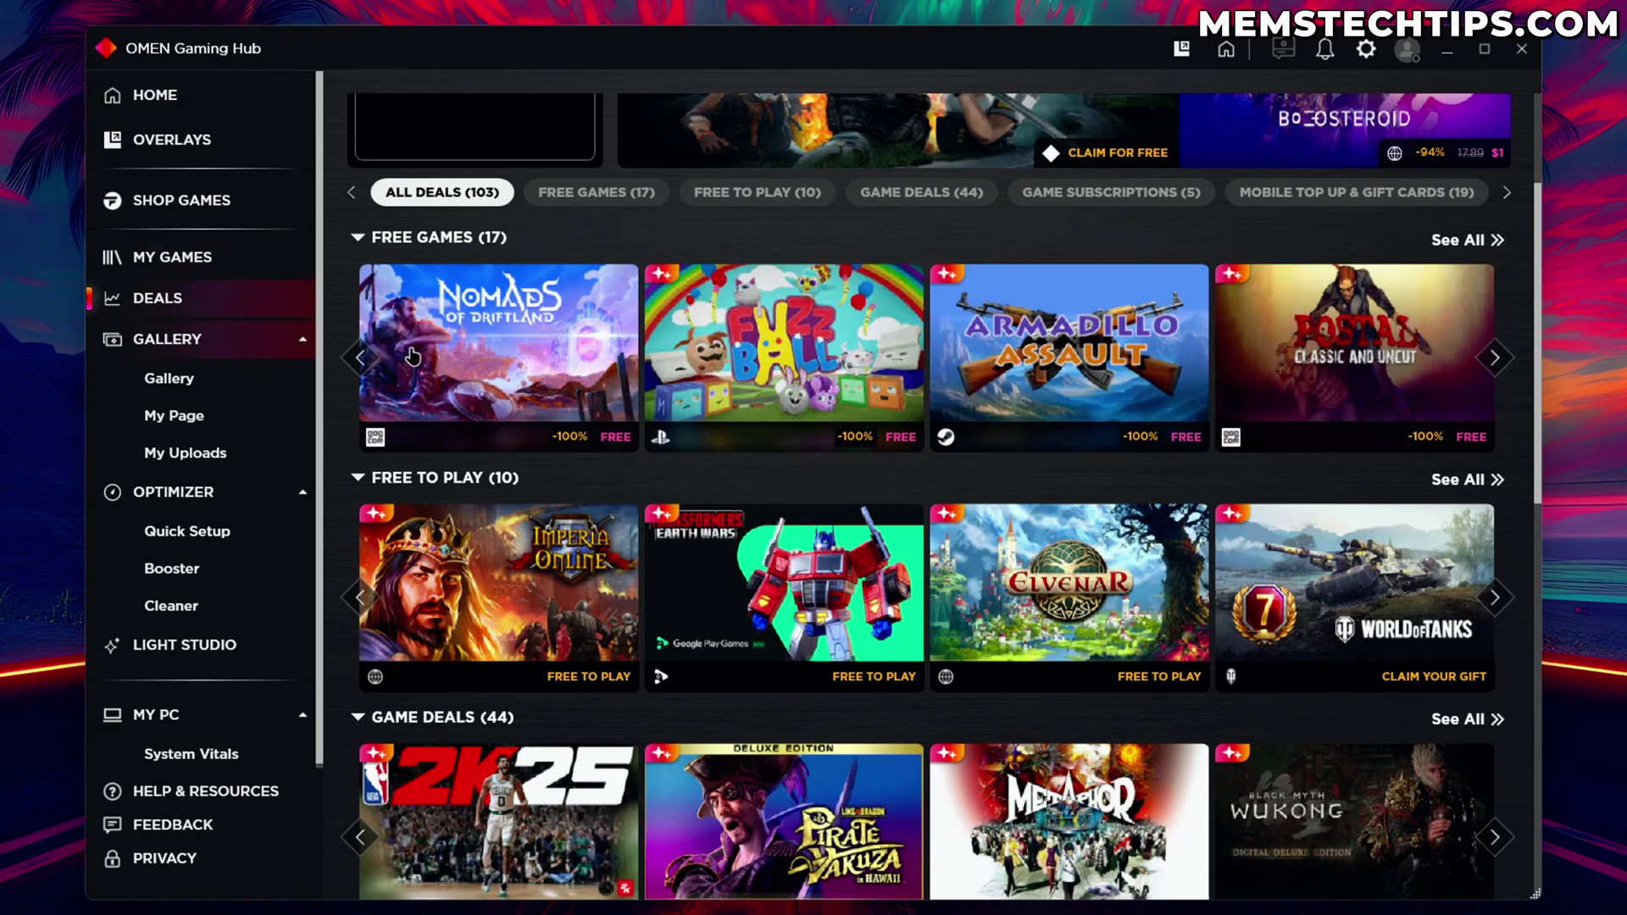
Return to the Gallery and show the full Community Wallpapers collection.
left_click(242, 337)
left_click(1002, 201)
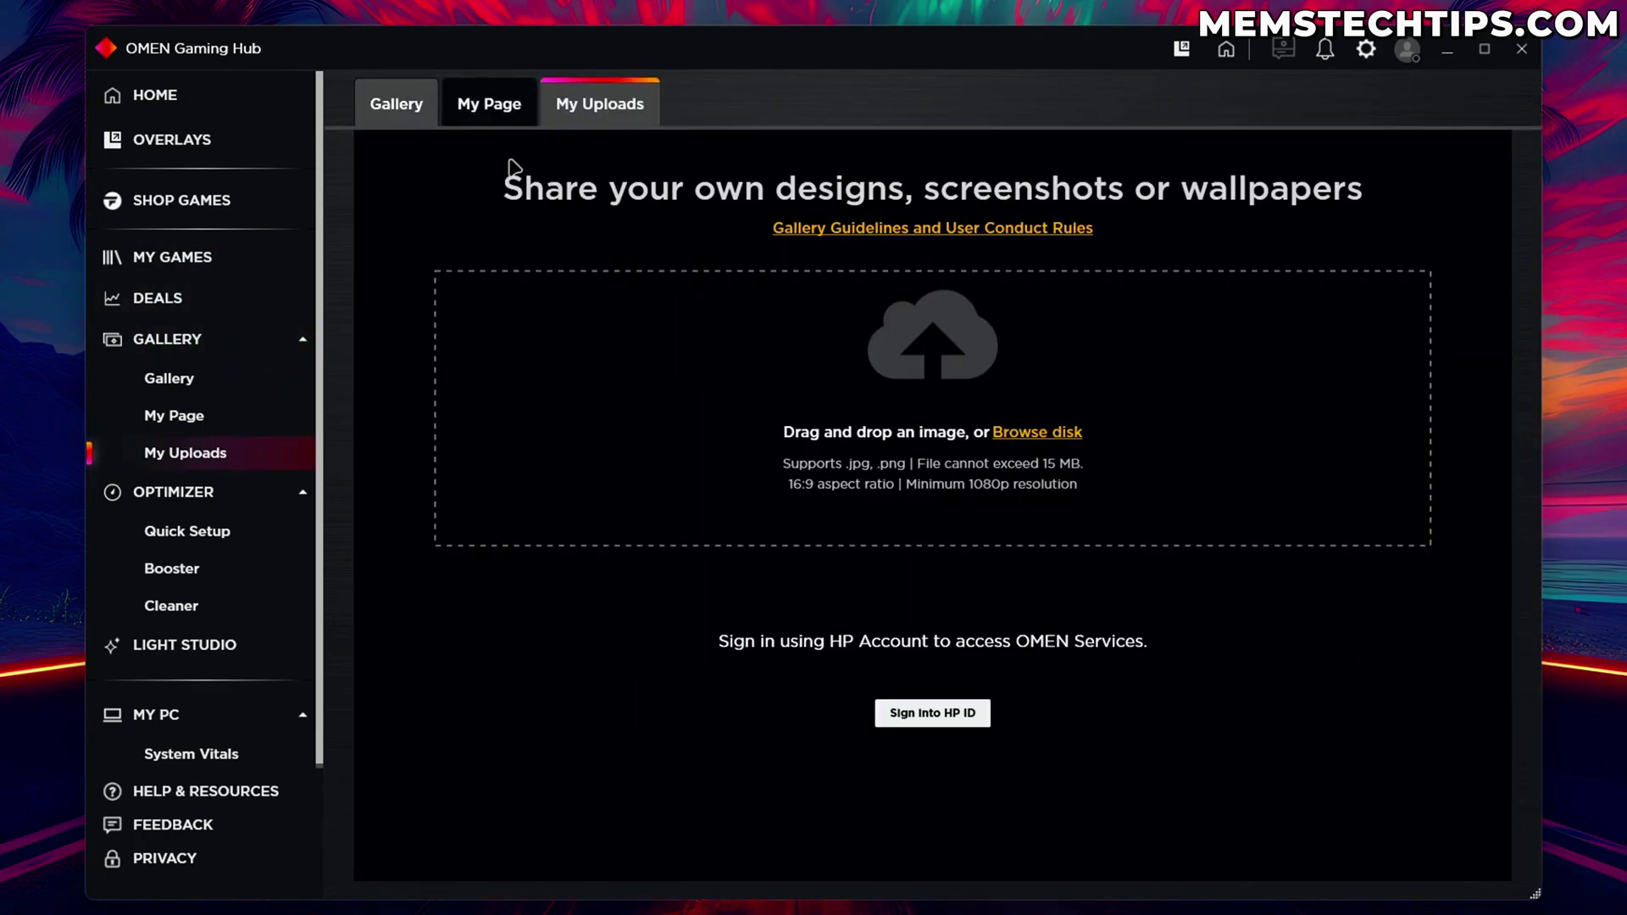
left_click(373, 111)
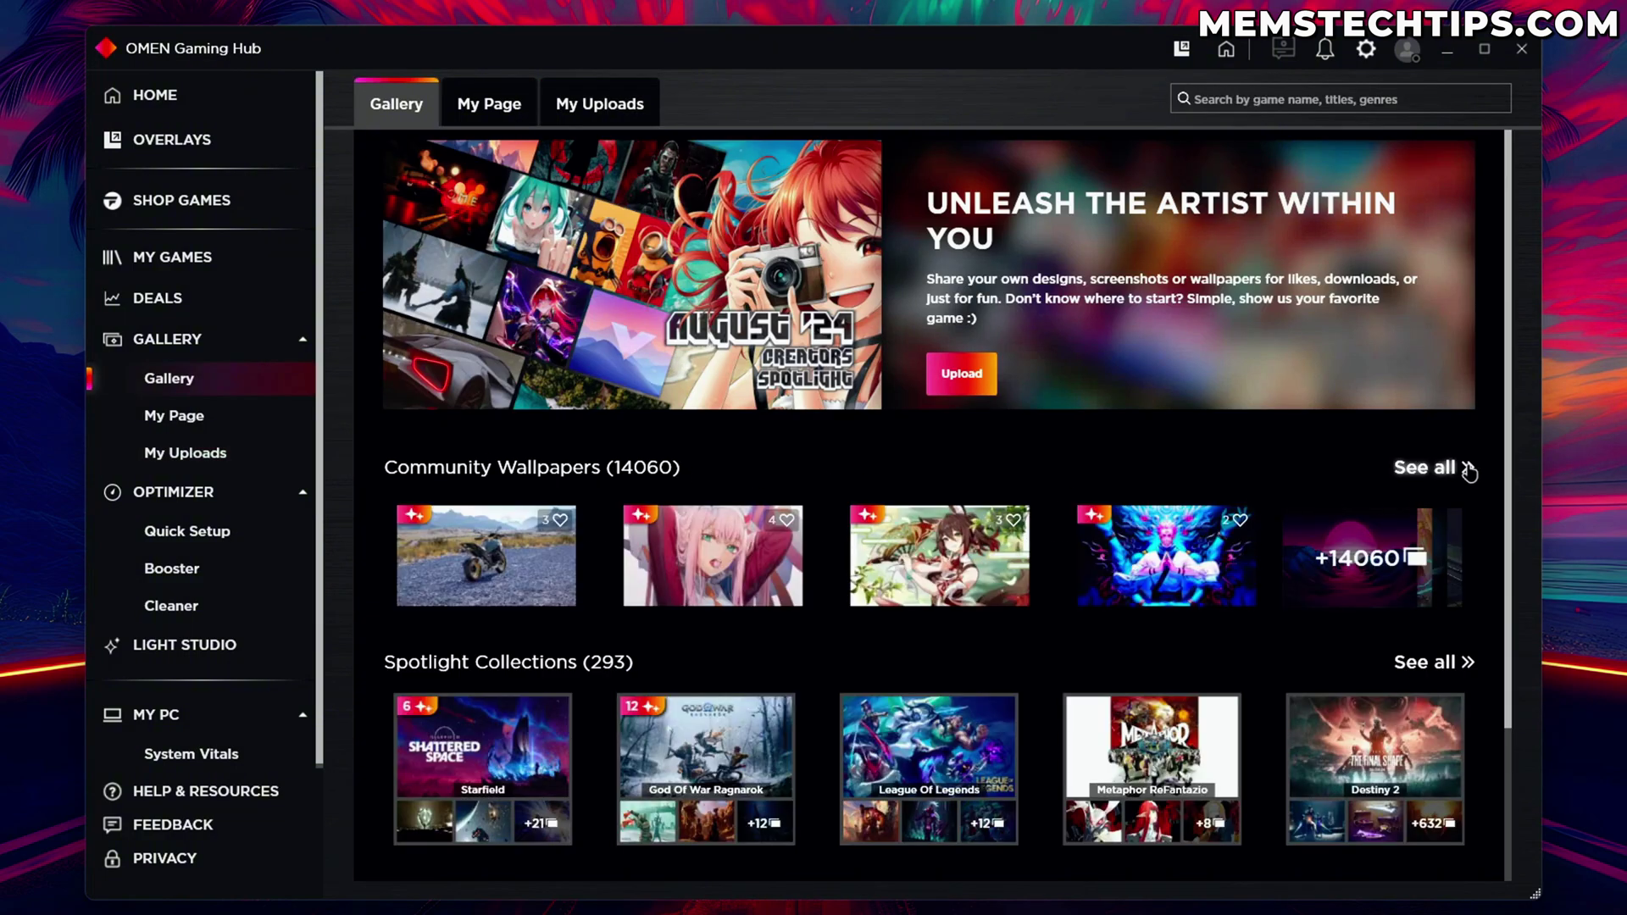
left_click(1437, 471)
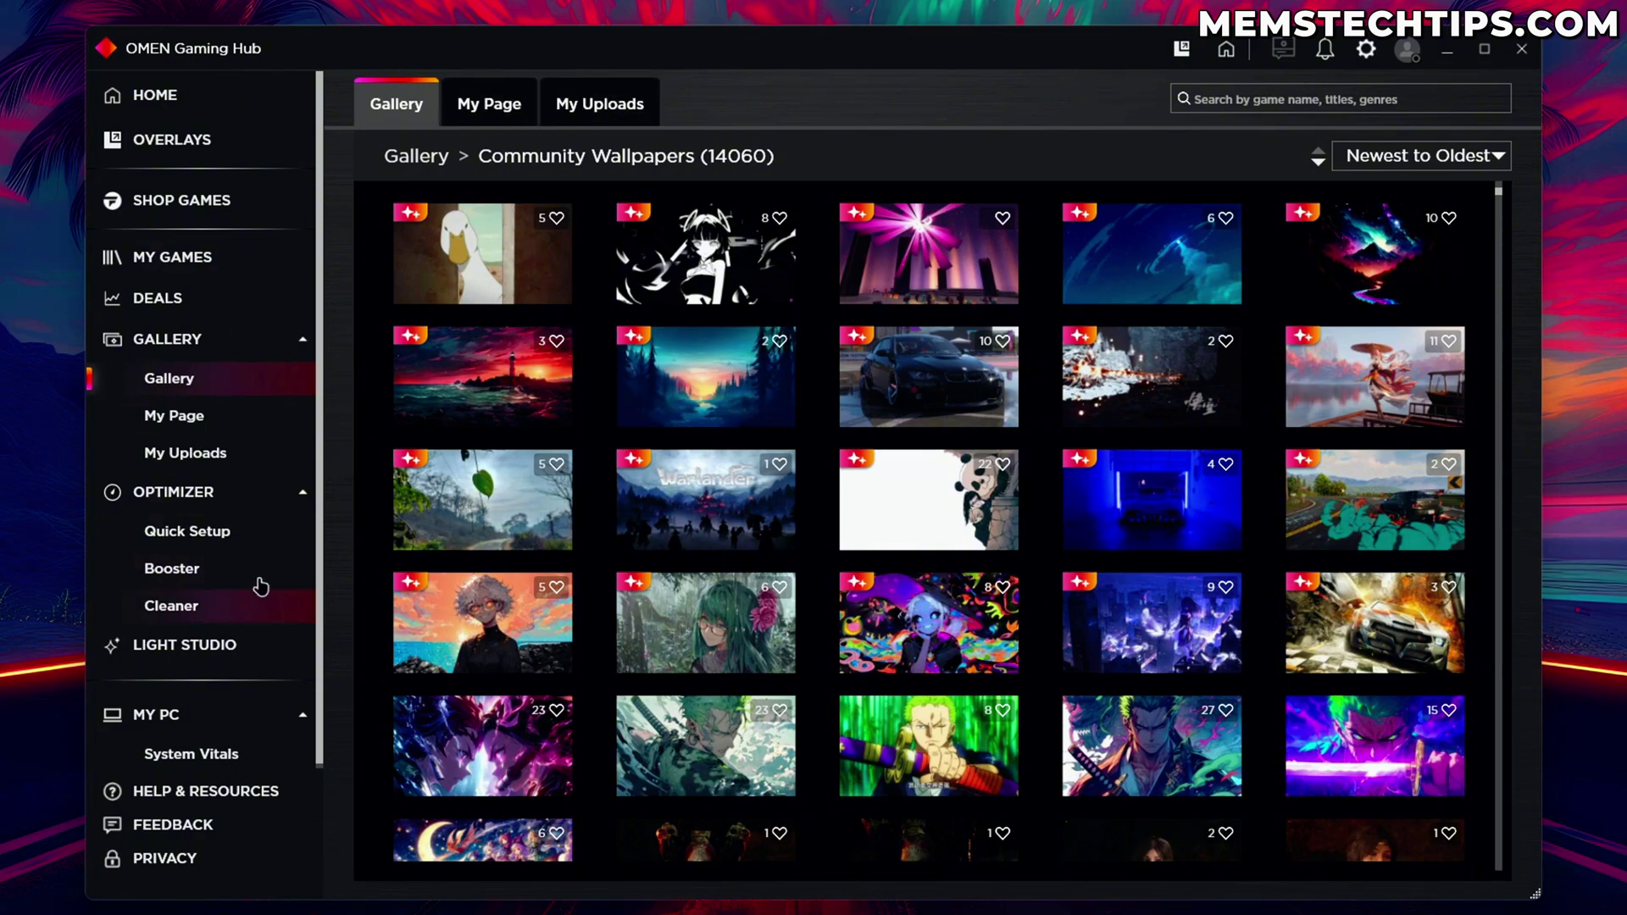
Review the Booster's advanced and basic Windows services and its other item categories, ending on the essential CPU and memory items.
left_click(197, 574)
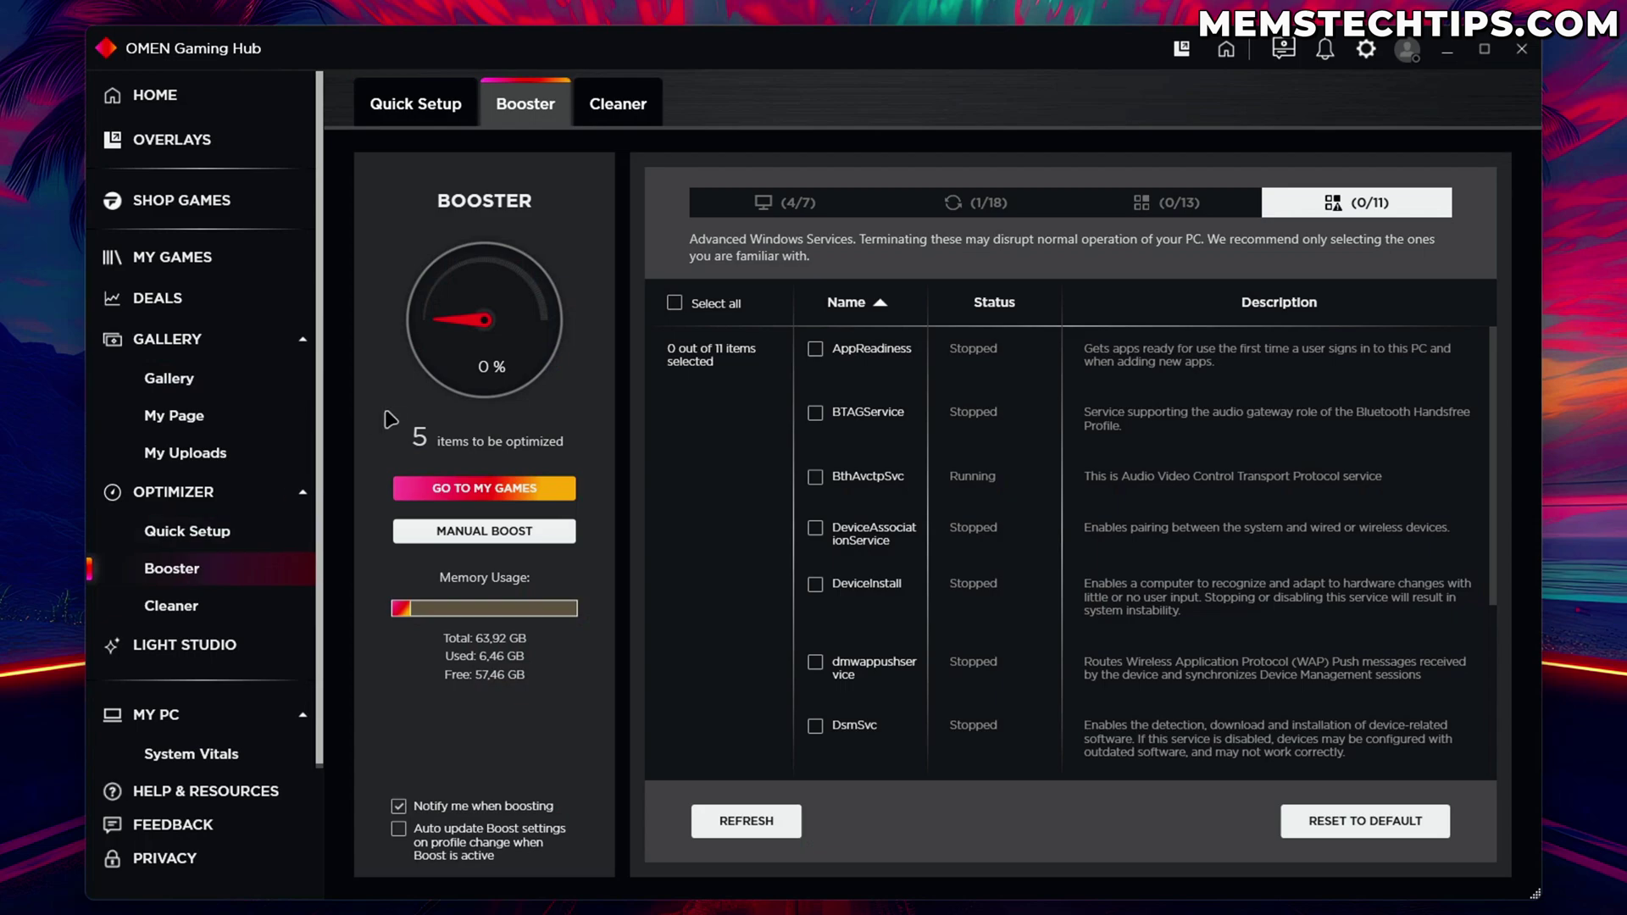
left_click(1161, 204)
left_click(1296, 207)
left_click(1170, 204)
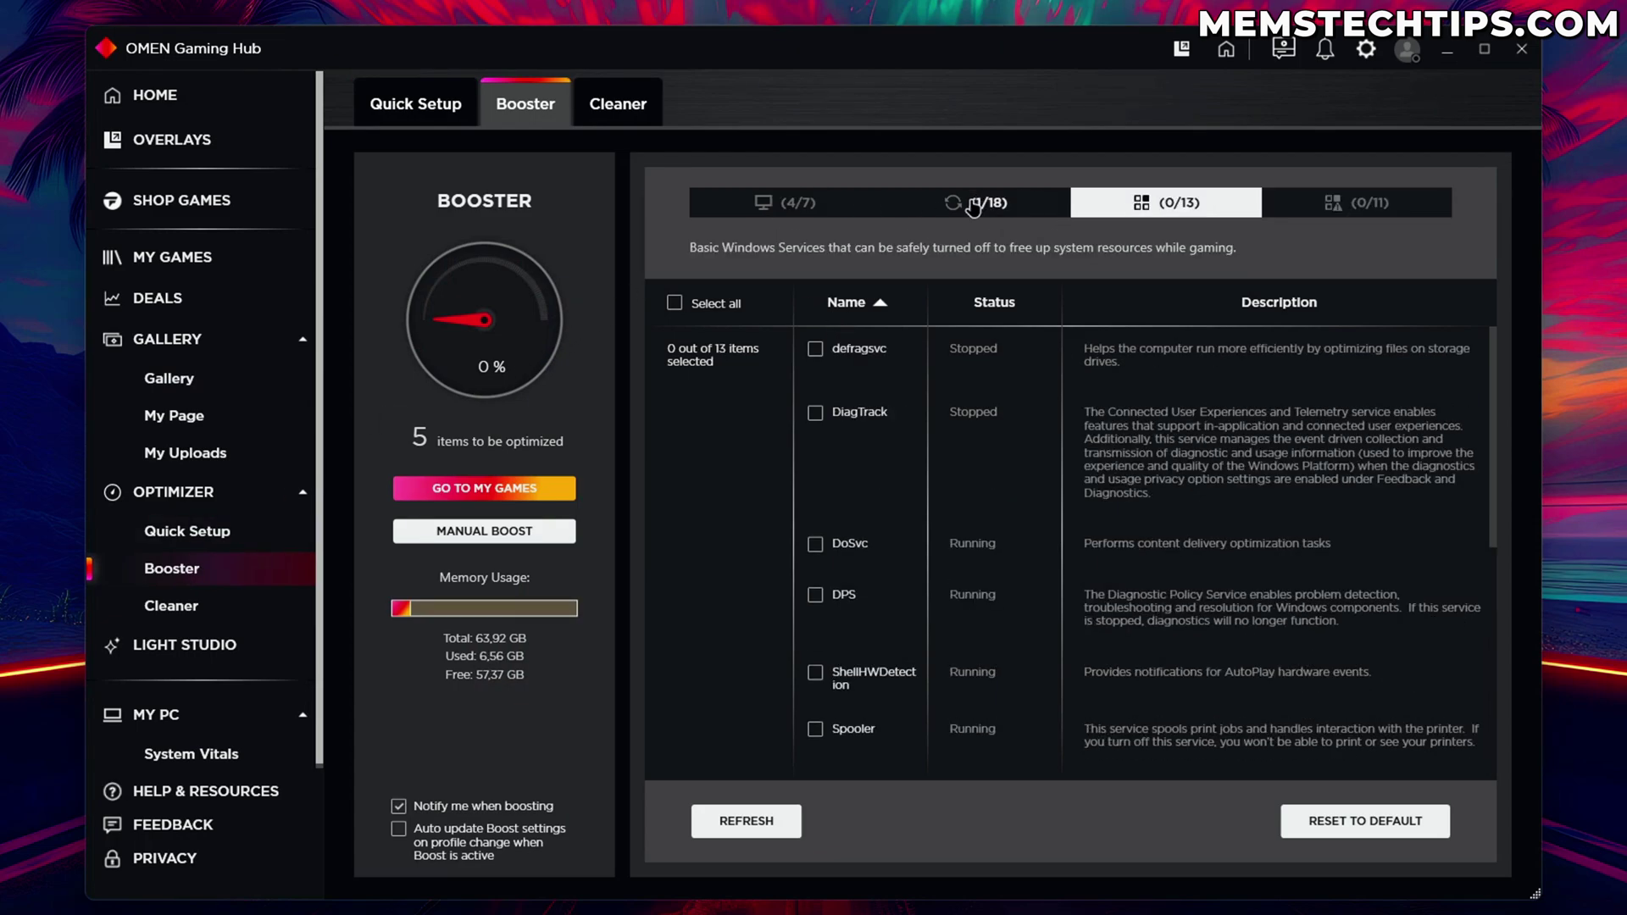
left_click(1030, 212)
left_click(773, 205)
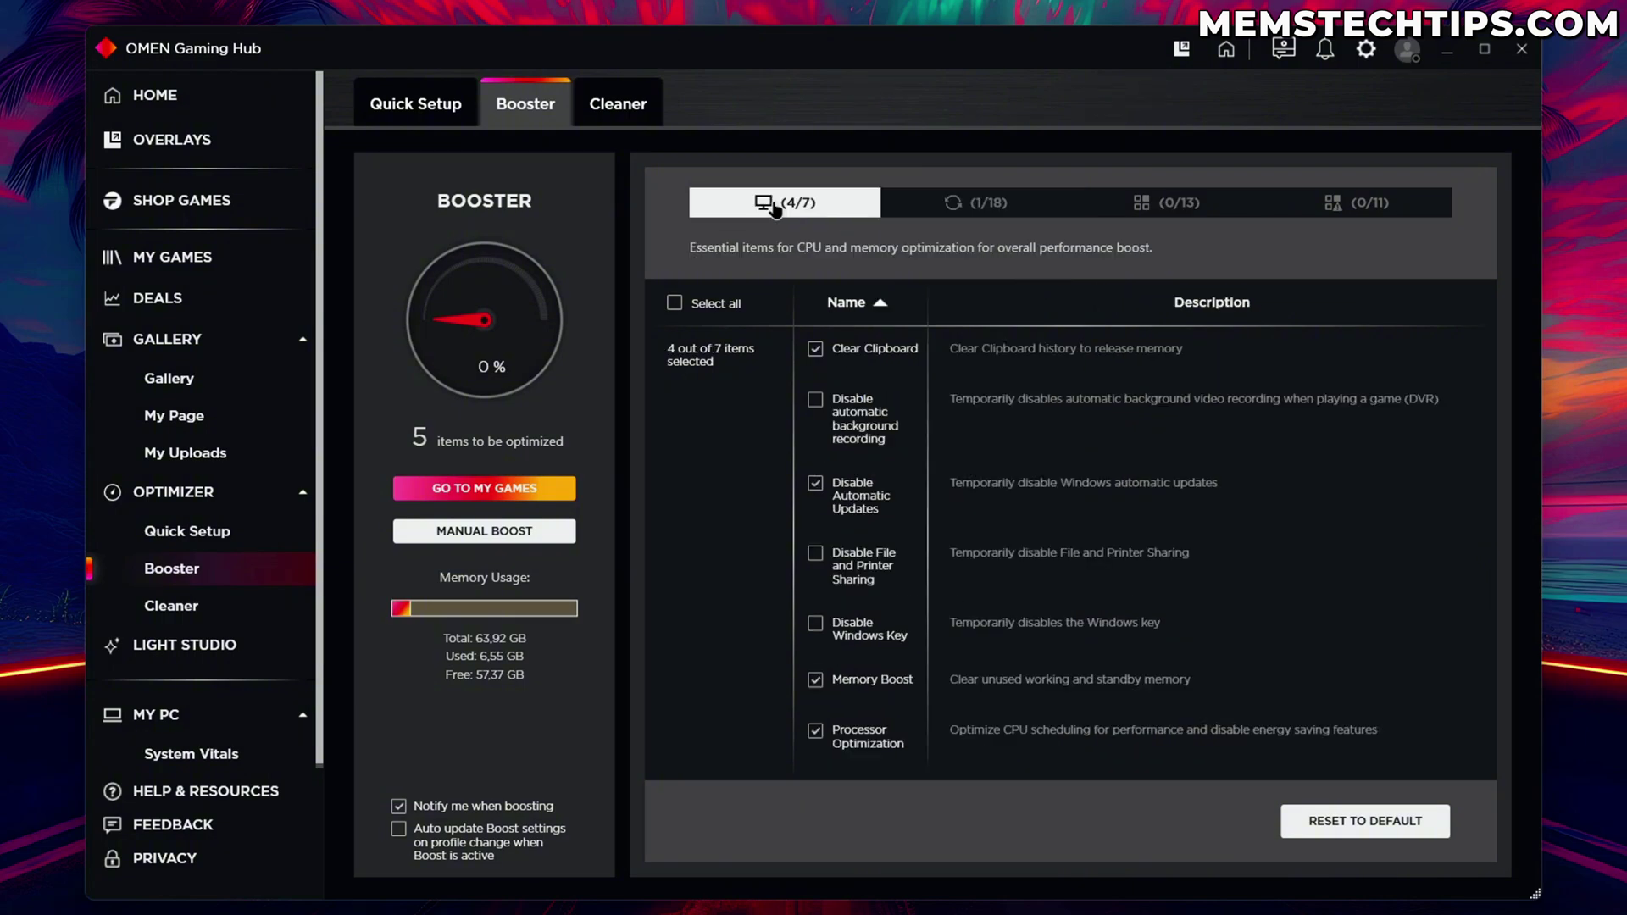